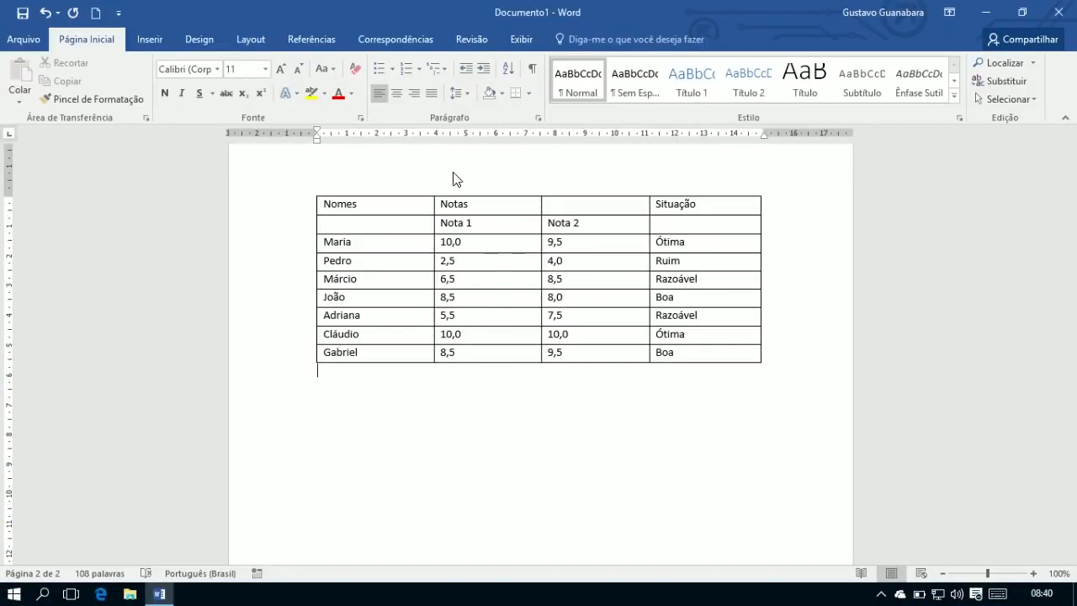
{"action": "left_click", "coordinate": [312, 193]}
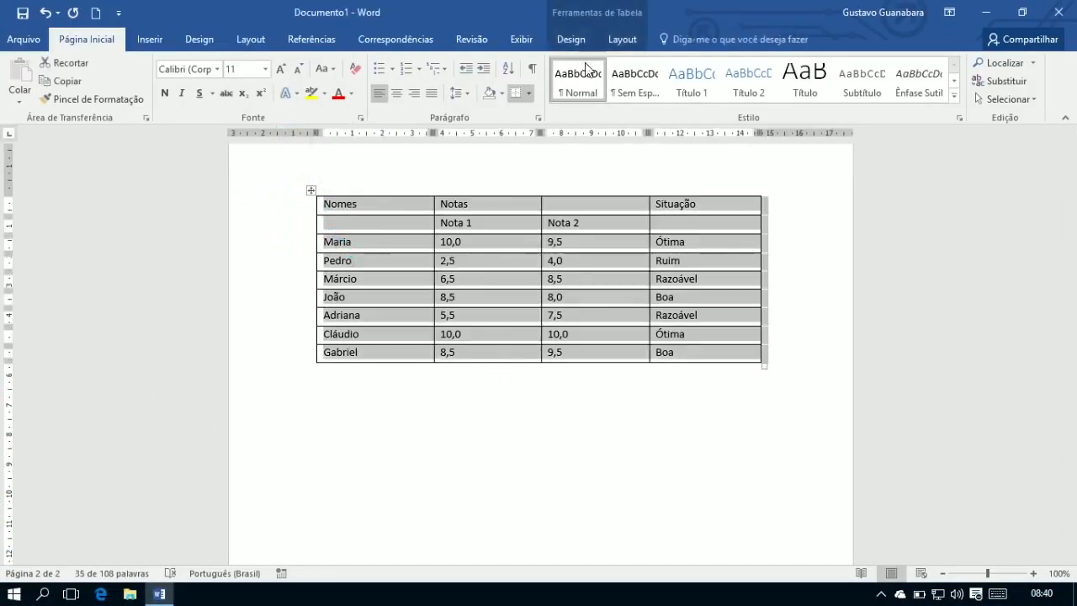
{"action": "left_click", "coordinate": [572, 39]}
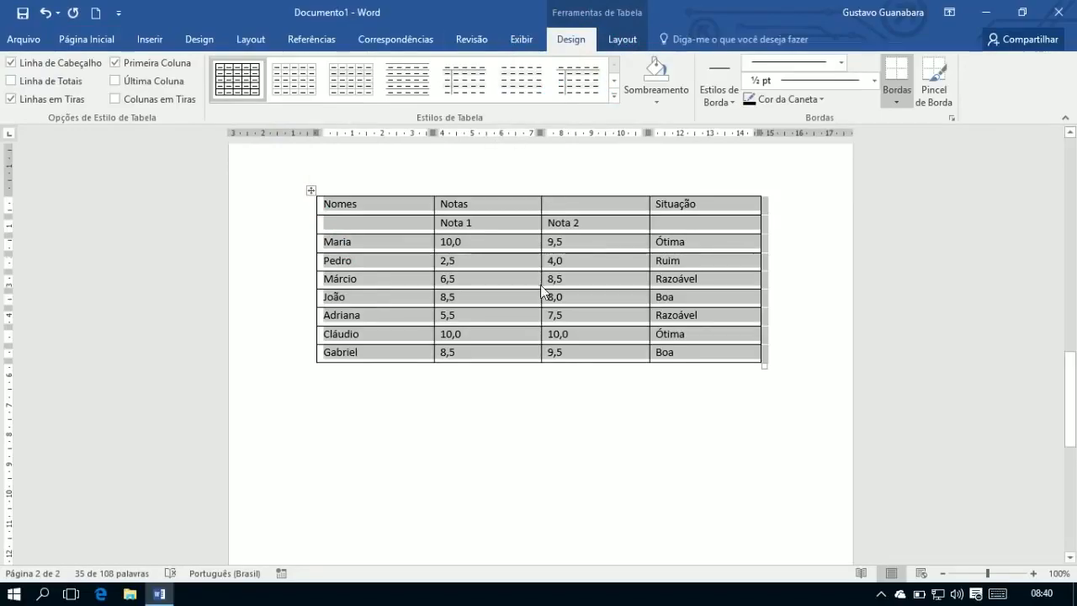
{"action": "left_click", "coordinate": [366, 413]}
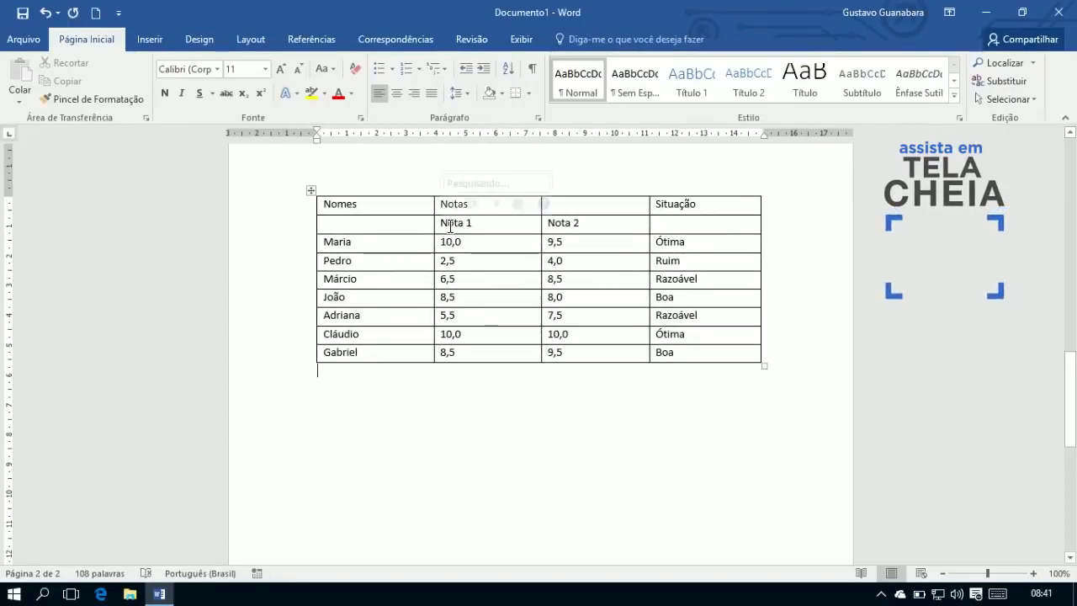
- Center the Nota 1 and Nota 2 columns from their subheadings down, and right-align the whole Situação column
{"action": "left_click_drag", "start_coordinate": [450, 226], "coordinate": [586, 358]}
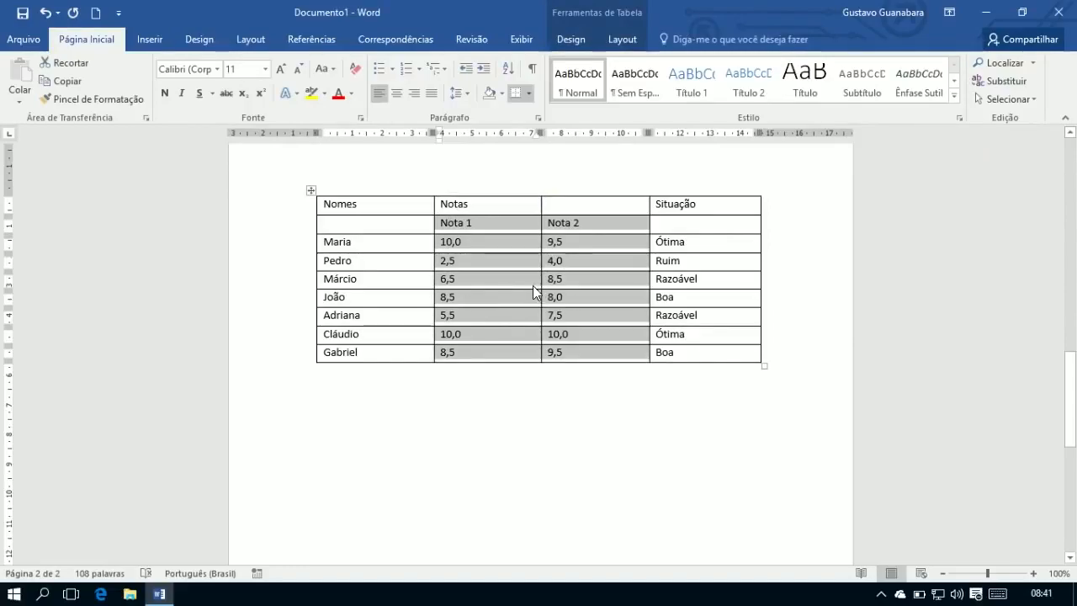
{"action": "left_click", "coordinate": [398, 95]}
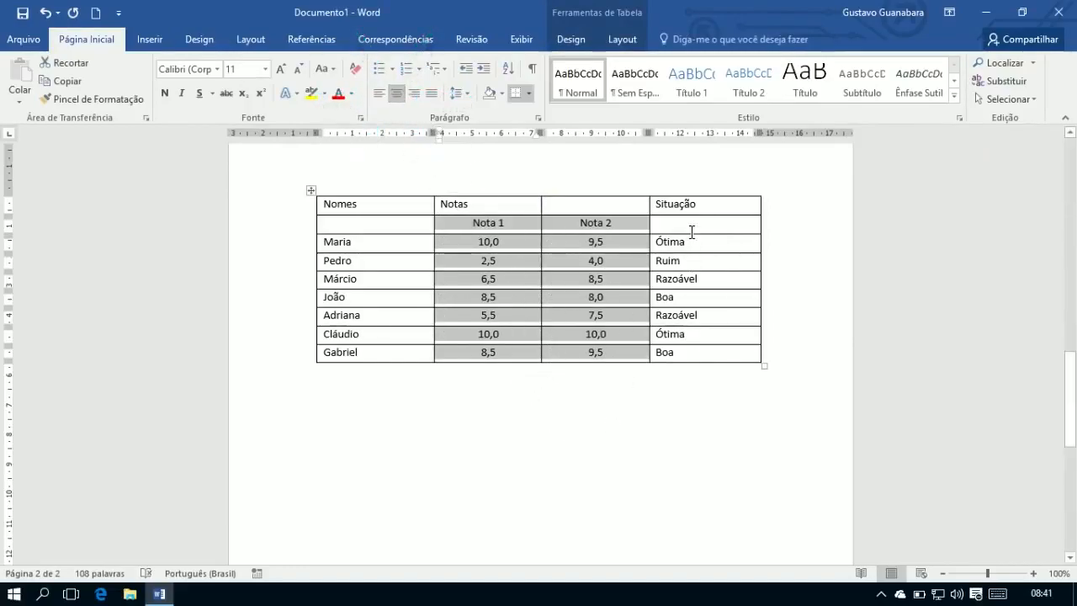
{"action": "left_click_drag", "start_coordinate": [698, 210], "coordinate": [709, 358]}
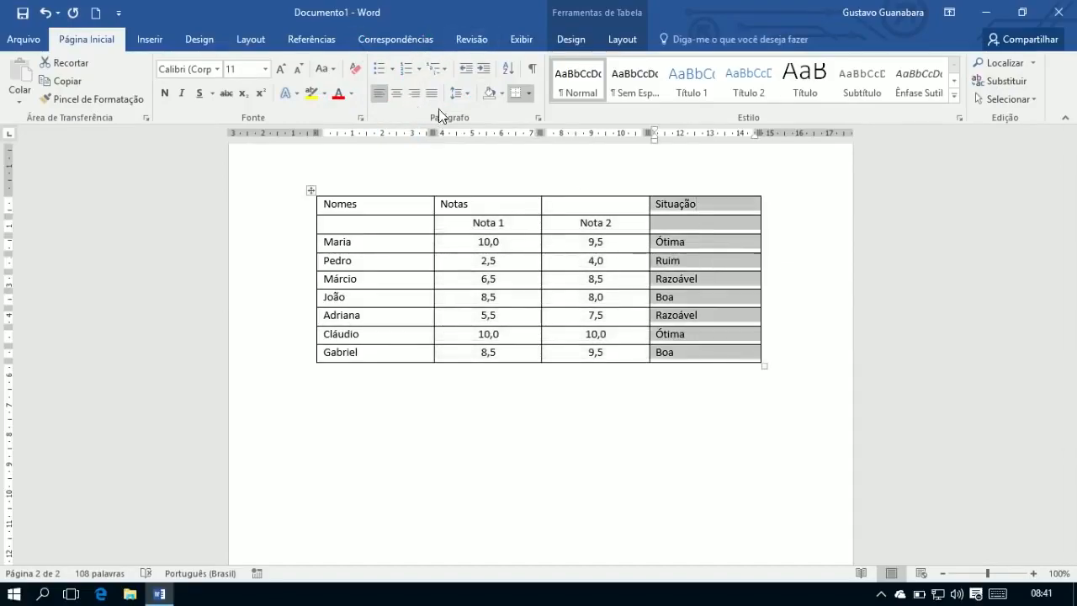
{"action": "left_click", "coordinate": [409, 95]}
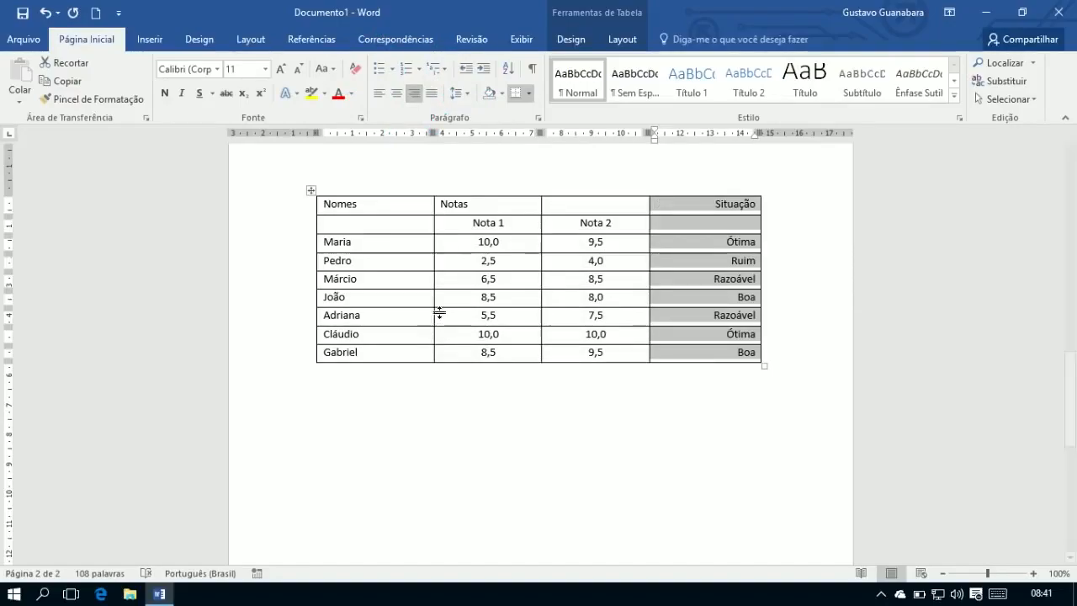
{"action": "left_click", "coordinate": [443, 431]}
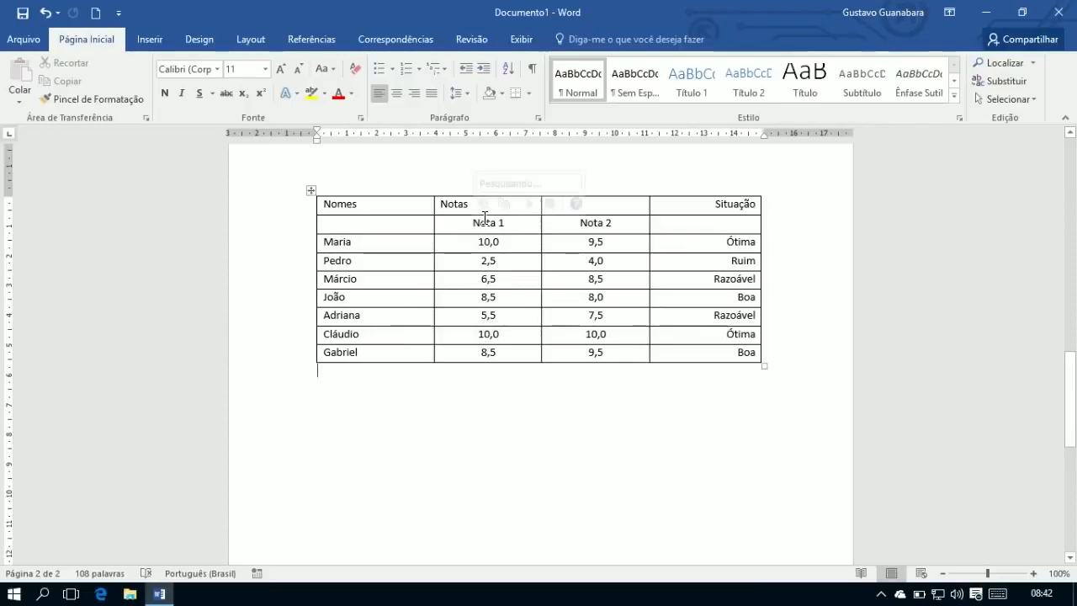
- Insert a blank column before the Nomes column in the grades table
{"action": "left_click", "coordinate": [489, 222]}
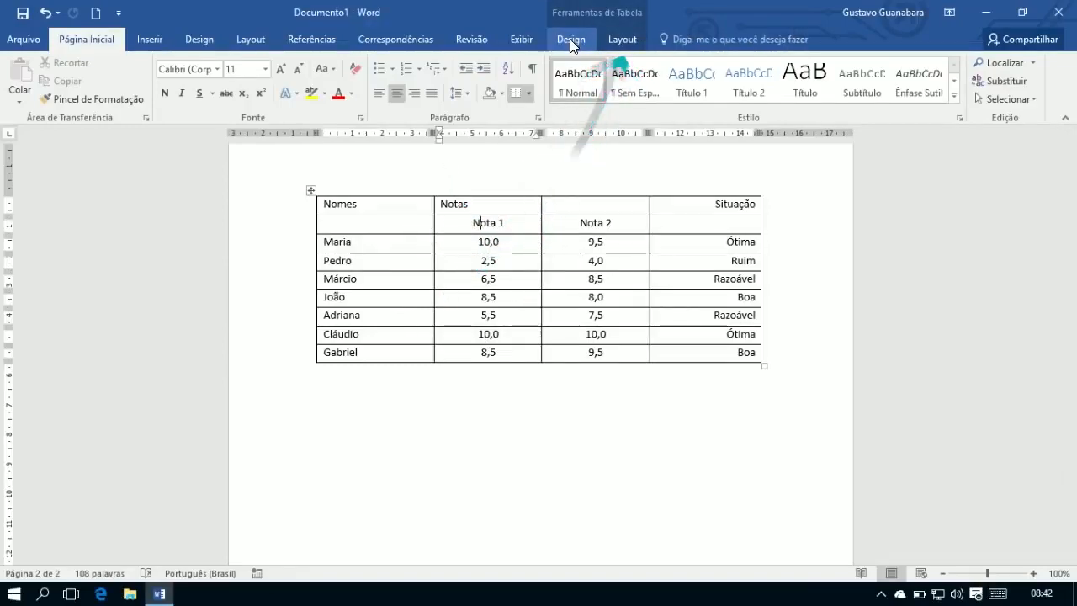
{"action": "left_click", "coordinate": [624, 39]}
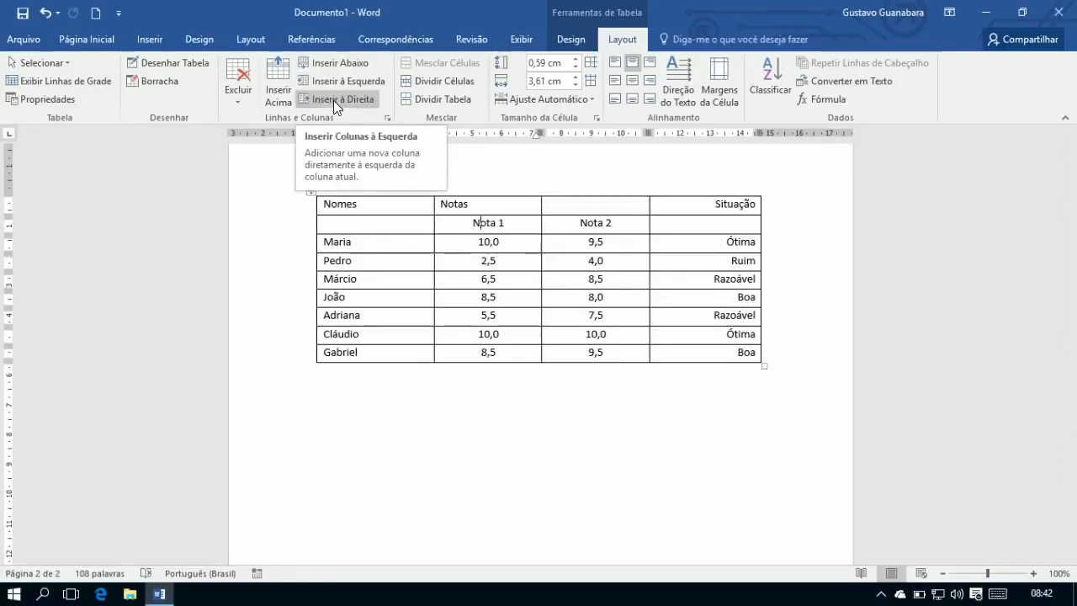
{"action": "left_click", "coordinate": [370, 244]}
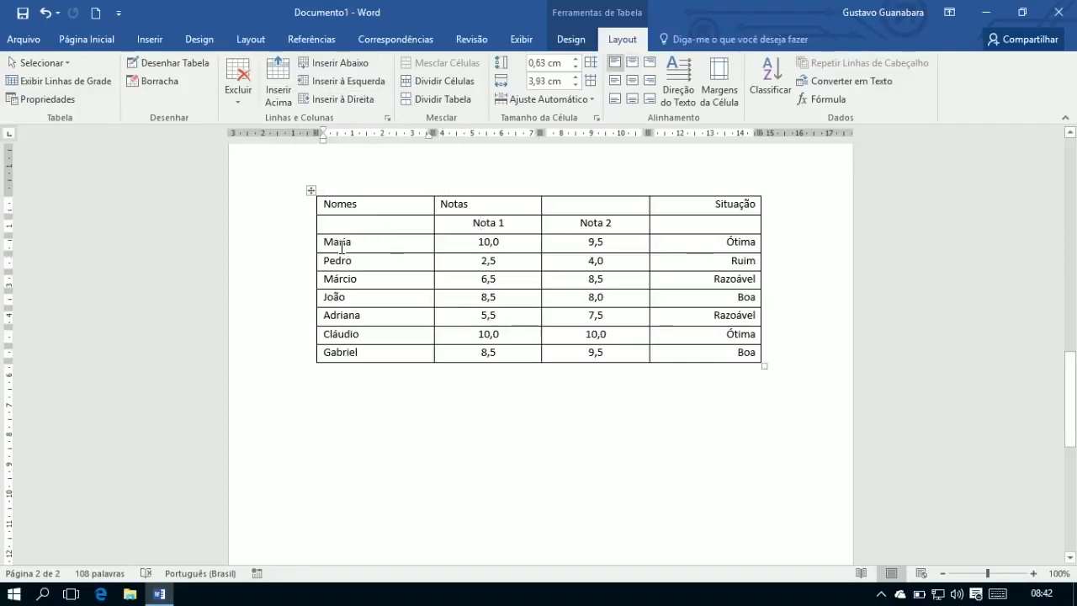
{"action": "left_click", "coordinate": [346, 81]}
{"action": "left_click", "coordinate": [384, 299]}
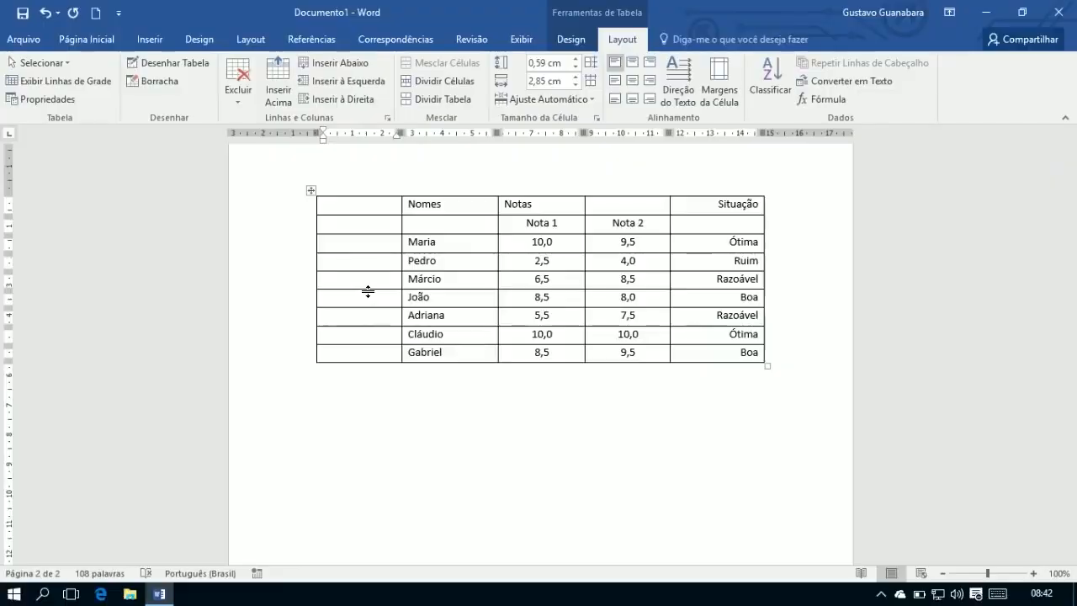
- Try inserting a blank row between the third and fourth student rows, undoing each insertion
{"action": "mouse_move", "coordinate": [403, 190]}
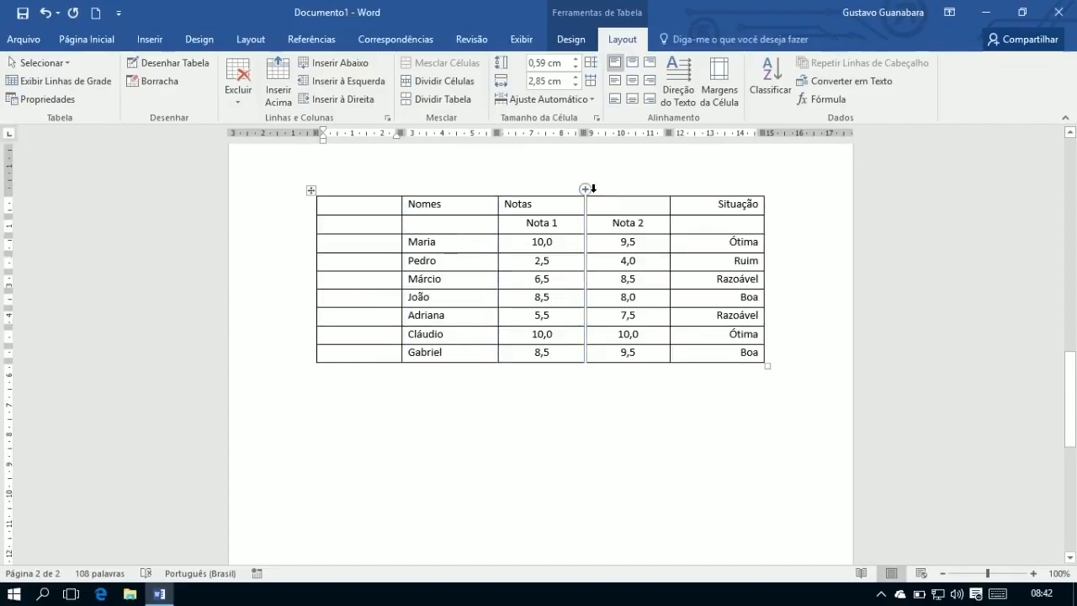
{"action": "mouse_move", "coordinate": [670, 193]}
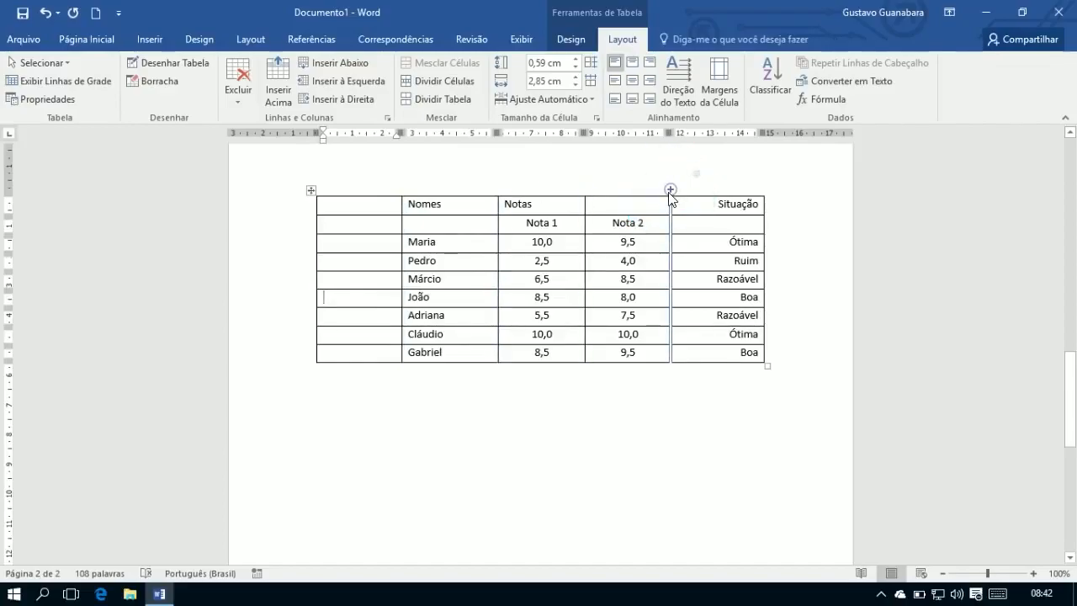
{"action": "mouse_move", "coordinate": [303, 232]}
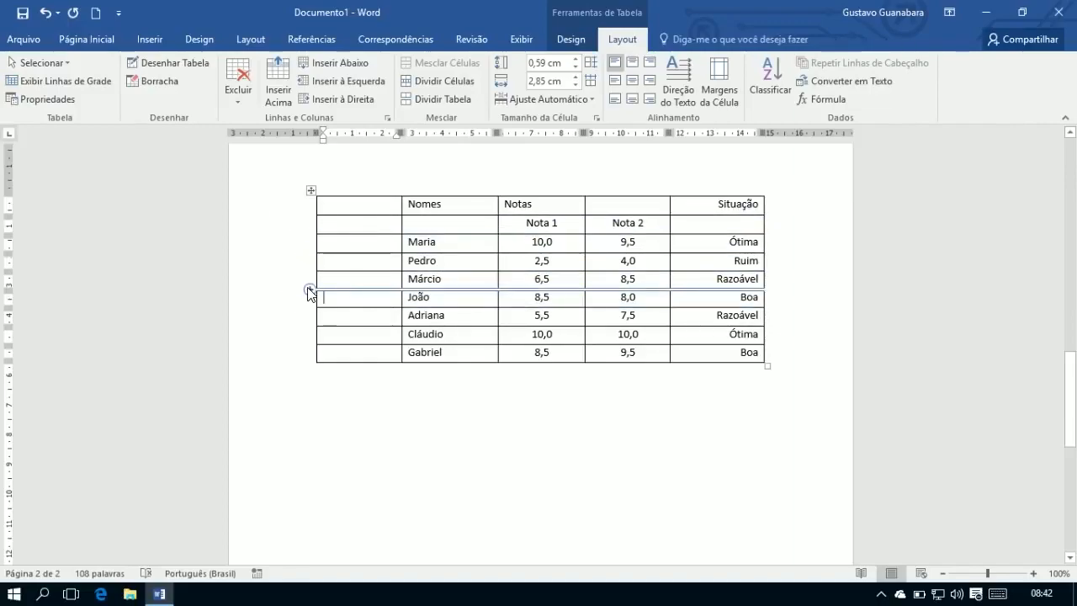
{"action": "left_click", "coordinate": [309, 290]}
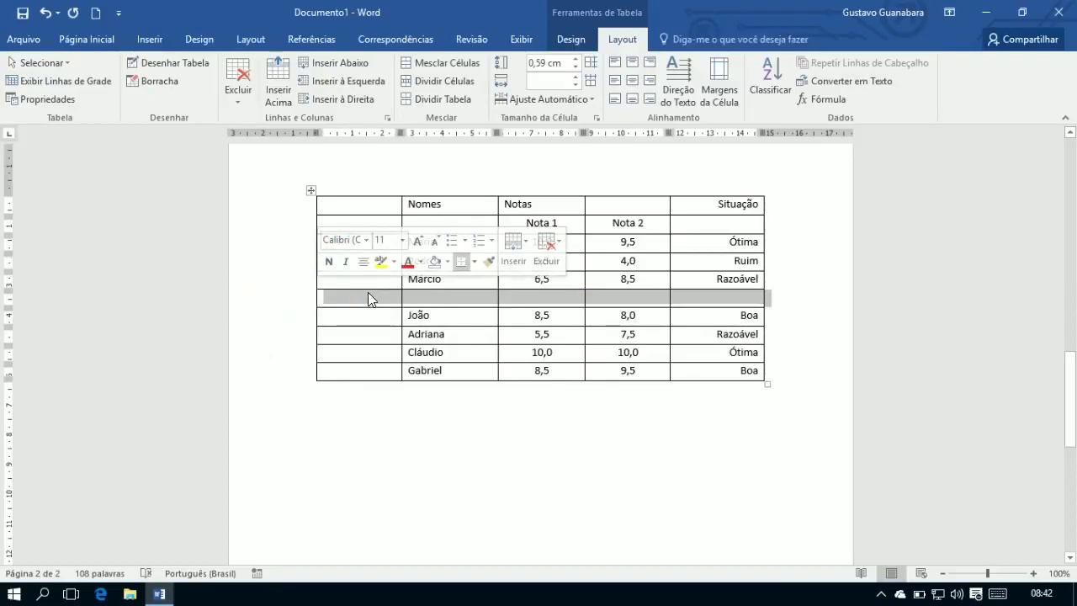
{"action": "key", "text": "ctrl+z"}
{"action": "left_click", "coordinate": [434, 279]}
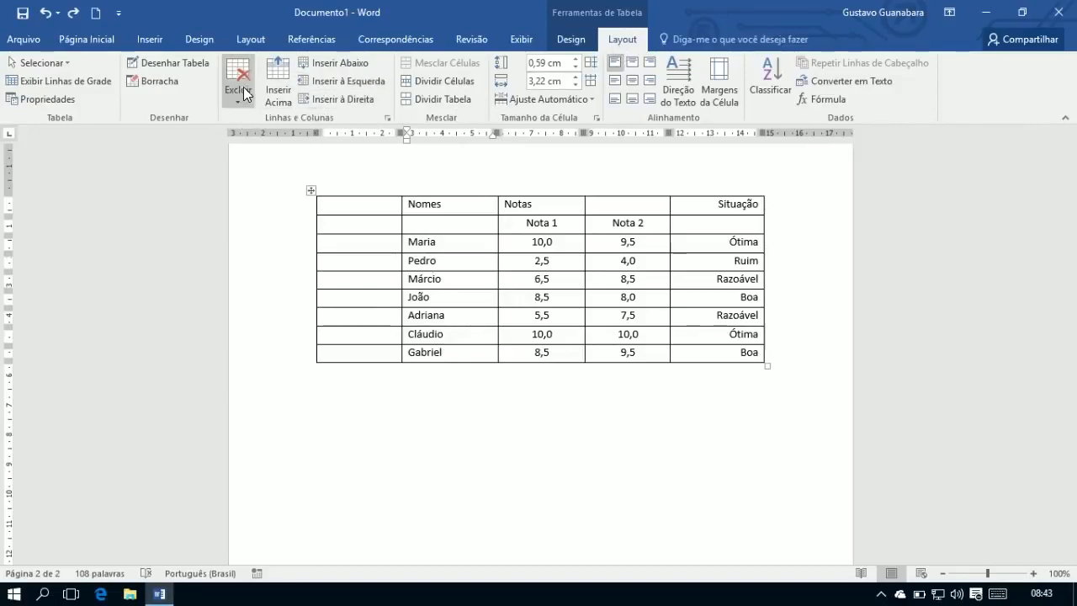
{"action": "left_click", "coordinate": [340, 64]}
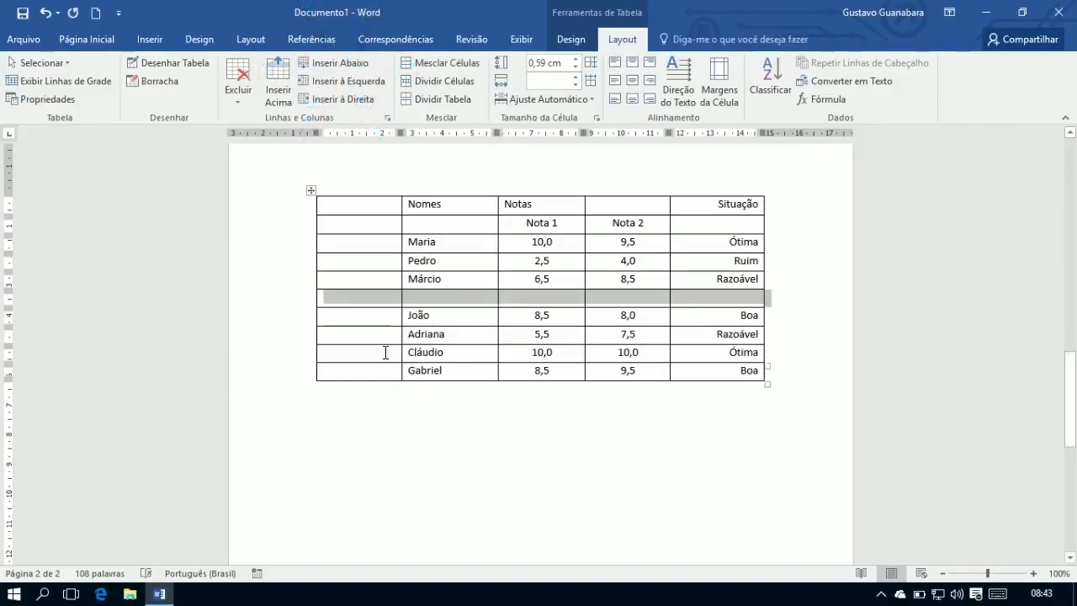
{"action": "key", "text": "ctrl+z"}
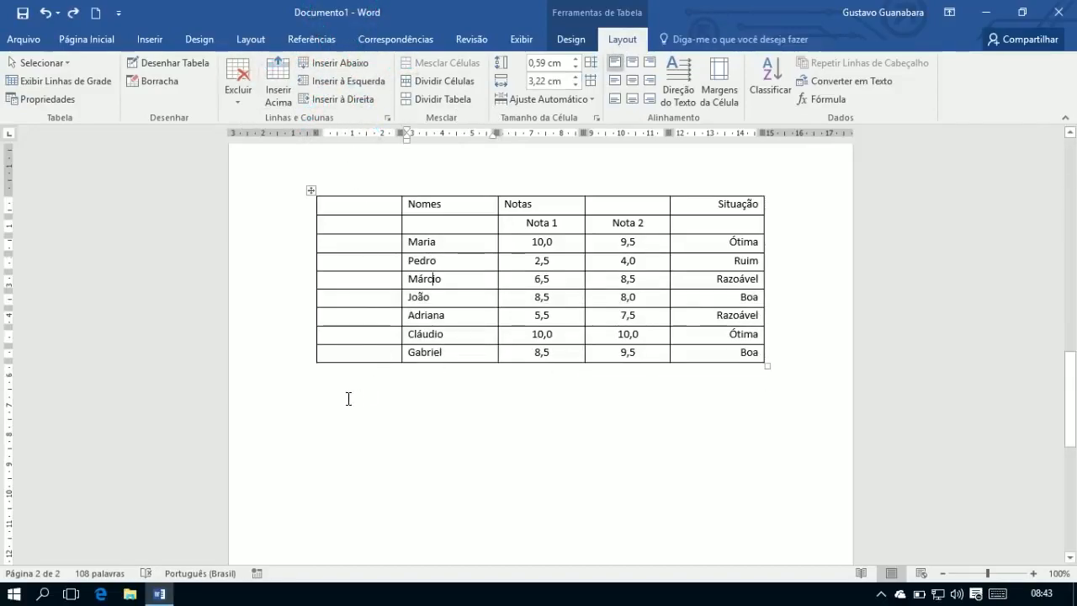
{"action": "left_click", "coordinate": [311, 294]}
{"action": "key", "text": "ctrl+z"}
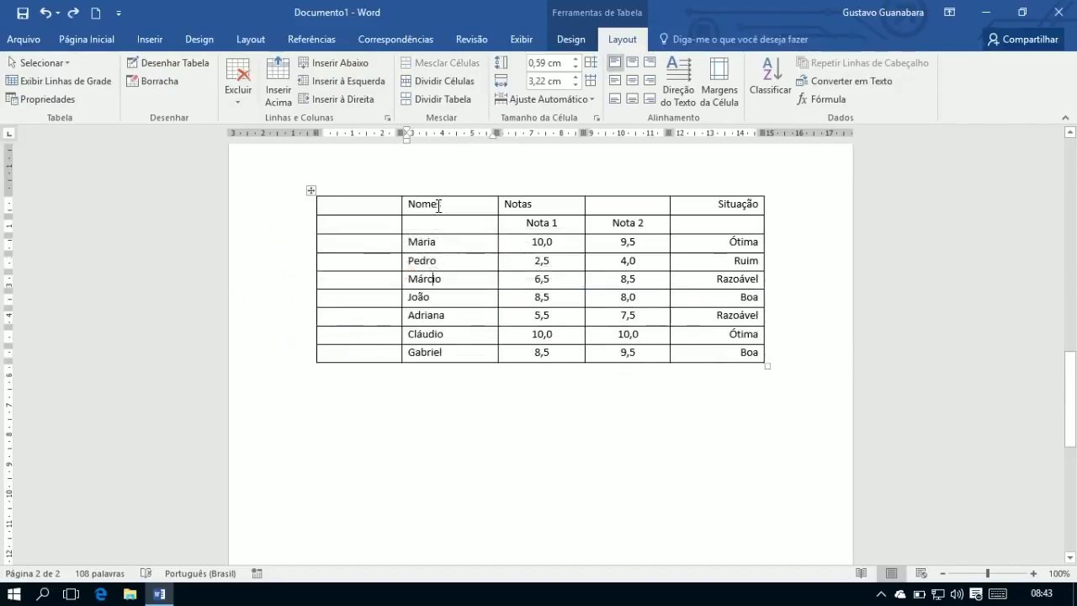
- Try top-center and bottom-left cell alignments on the Nomes column, and restore its top-left alignment
{"action": "left_click_drag", "start_coordinate": [435, 209], "coordinate": [446, 349]}
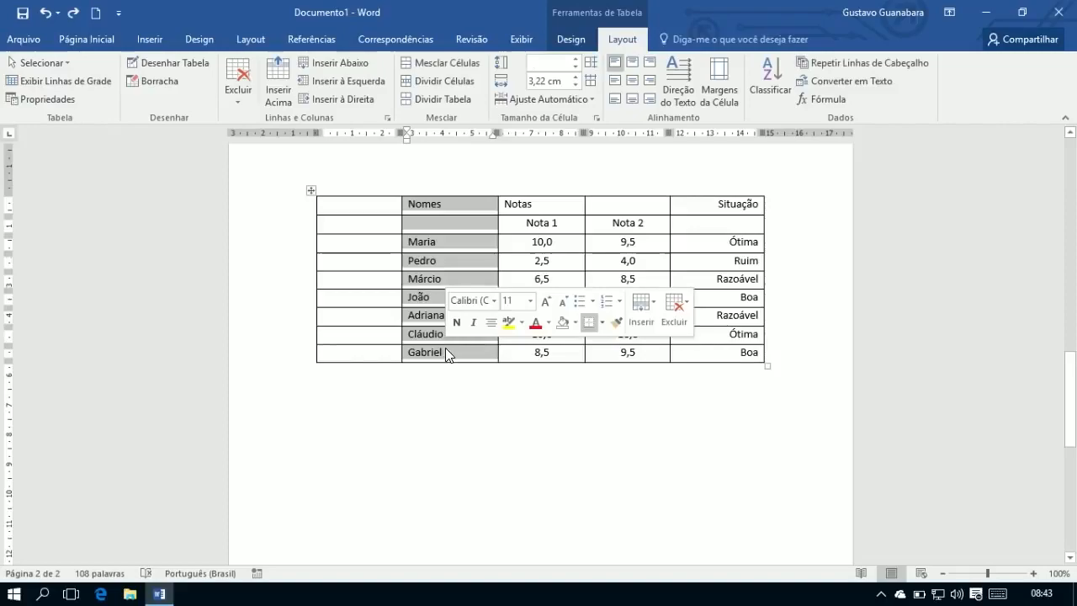
{"action": "left_click", "coordinate": [631, 63]}
{"action": "left_click", "coordinate": [611, 62]}
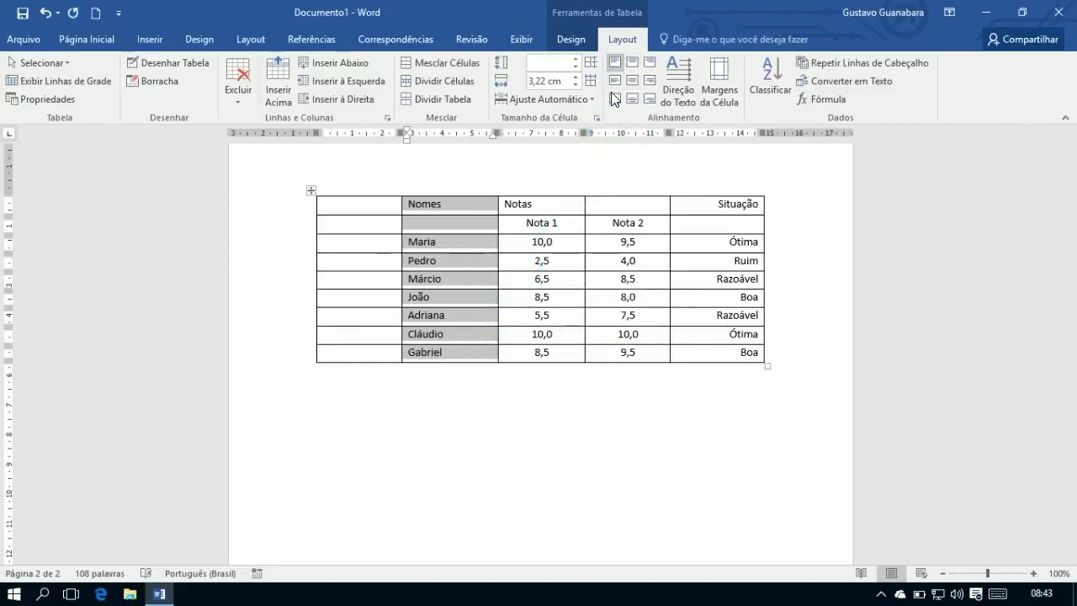
{"action": "left_click", "coordinate": [615, 98]}
{"action": "left_click", "coordinate": [618, 55]}
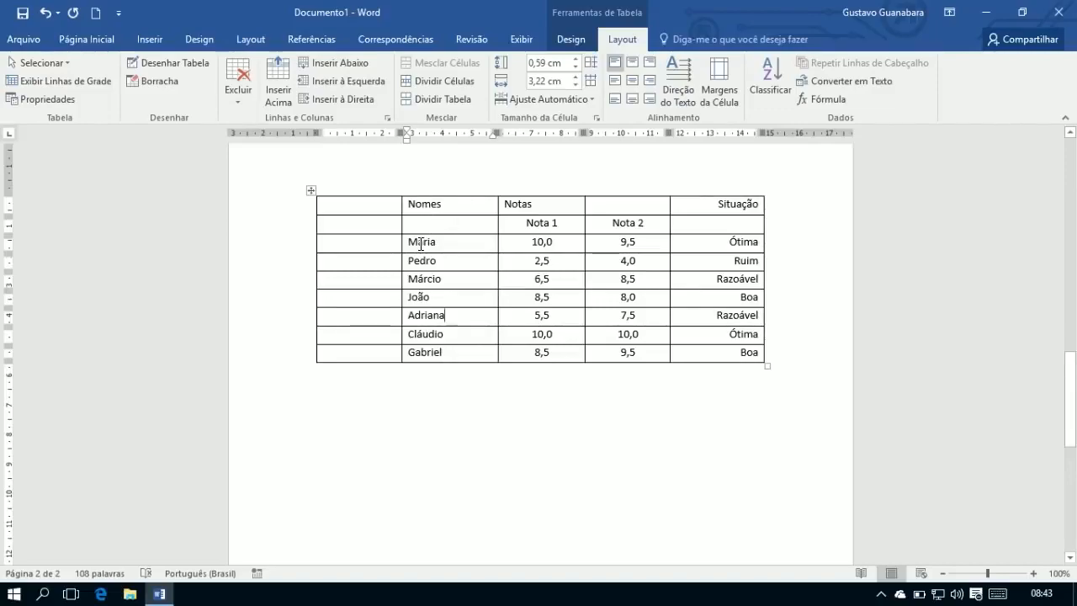
- Open the sort settings for the student rows from Nomes to Situação, excluding both heading rows, with Coluna 2 as the first sort key
{"action": "left_click_drag", "start_coordinate": [420, 244], "coordinate": [686, 355]}
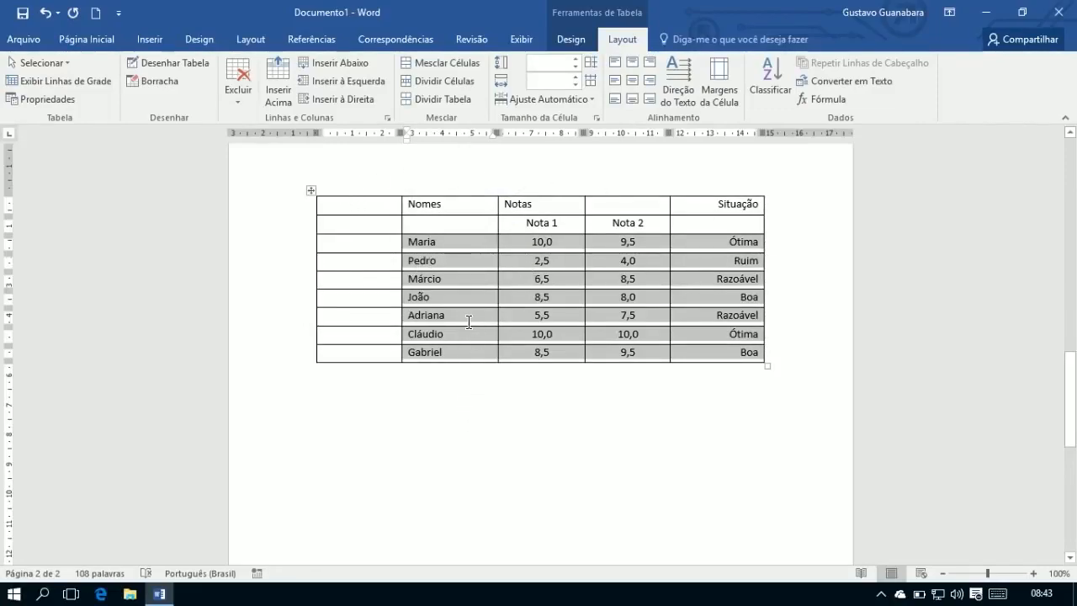
{"action": "left_click", "coordinate": [88, 41]}
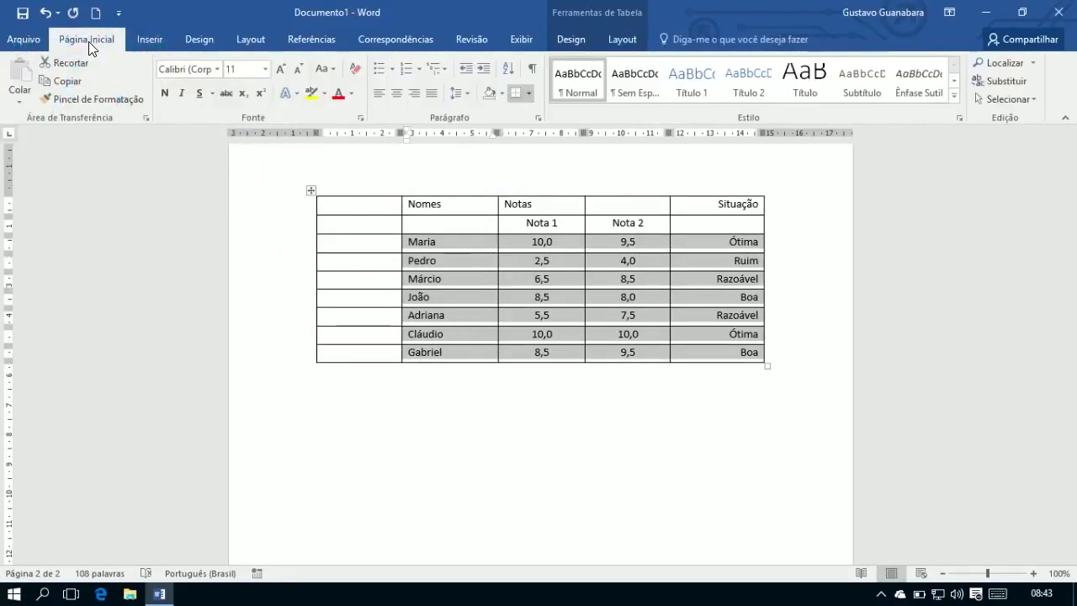
{"action": "left_click", "coordinate": [507, 71]}
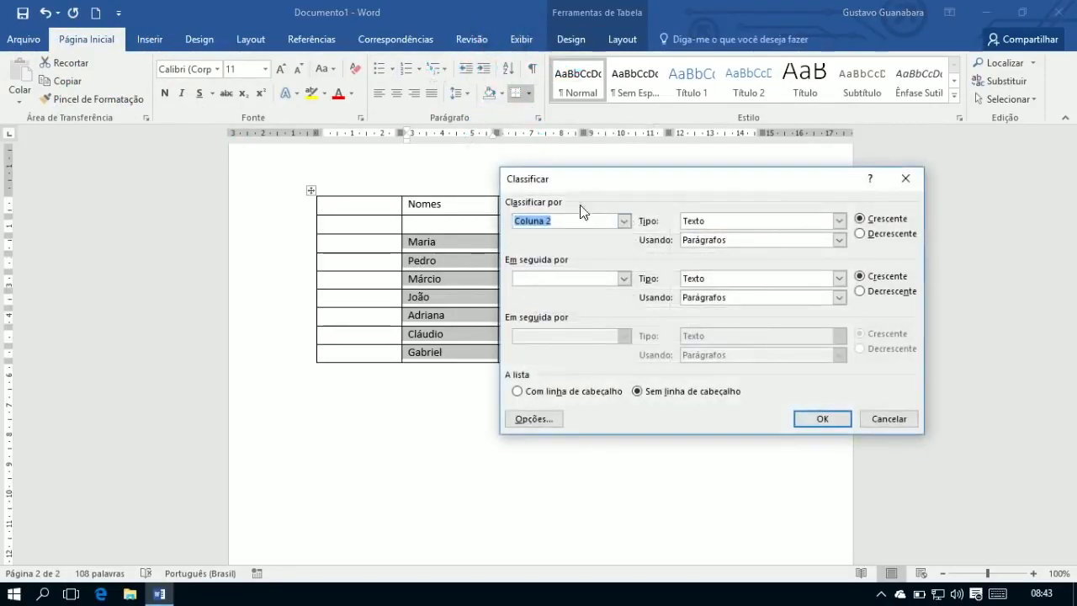
{"action": "left_click_drag", "start_coordinate": [589, 187], "coordinate": [751, 185]}
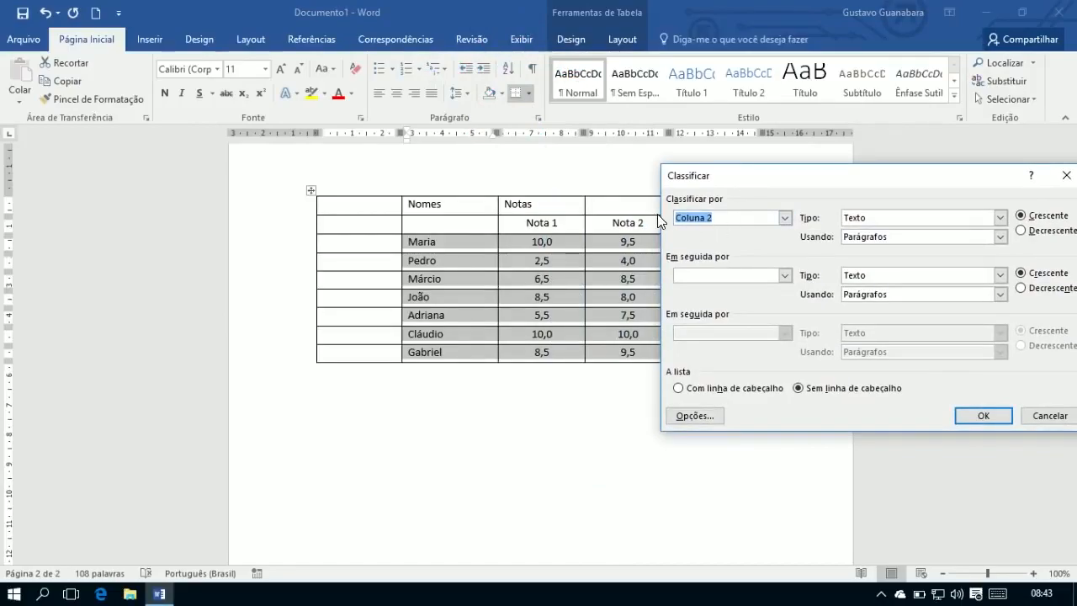
{"action": "left_click", "coordinate": [782, 217]}
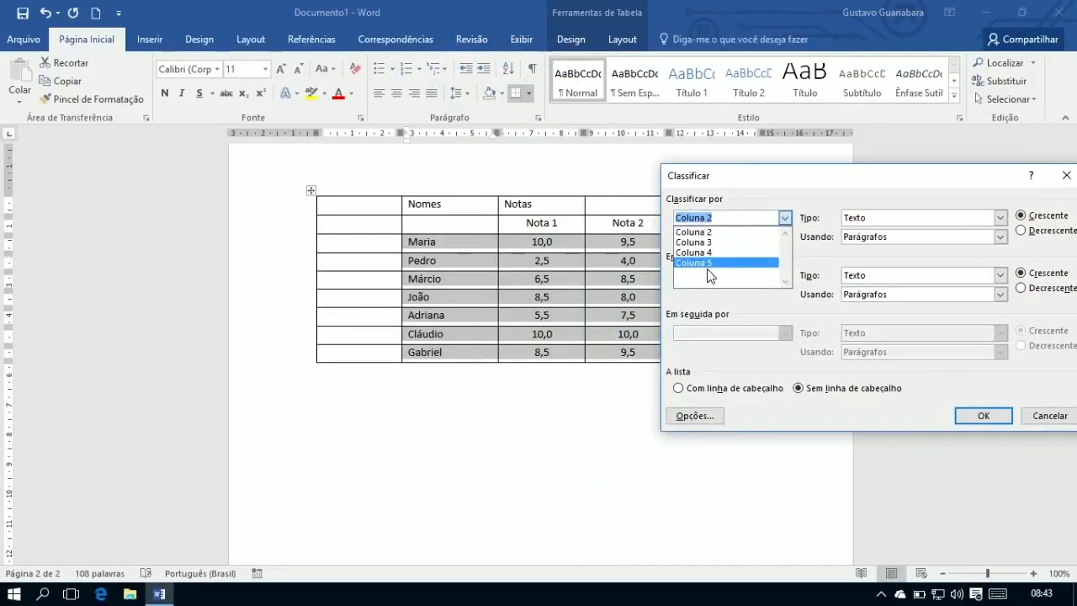
{"action": "left_click", "coordinate": [735, 175]}
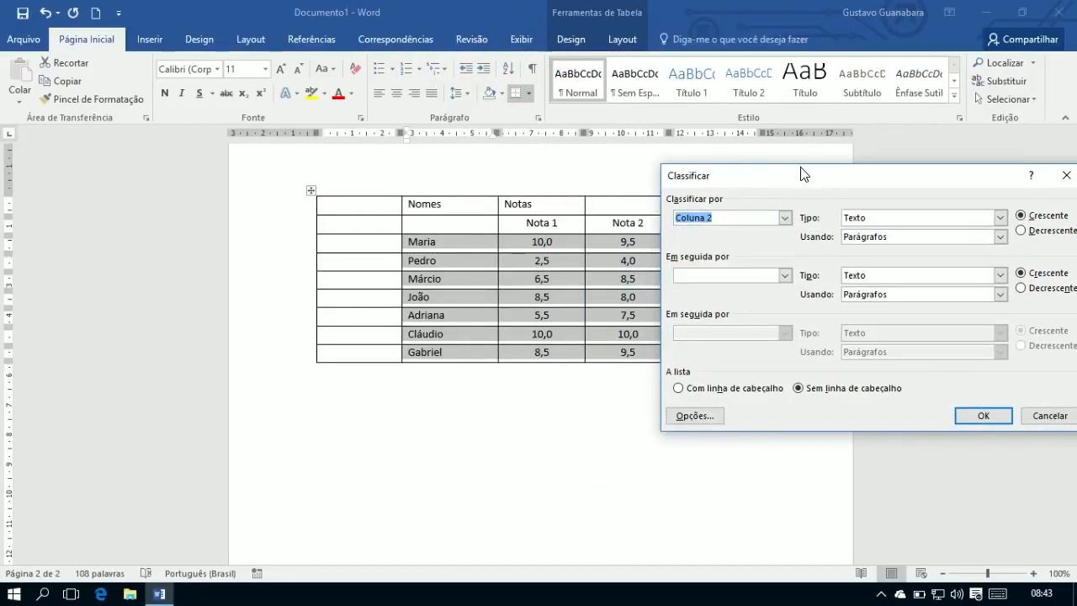
{"action": "left_click_drag", "start_coordinate": [803, 174], "coordinate": [882, 165]}
{"action": "left_click", "coordinate": [863, 210]}
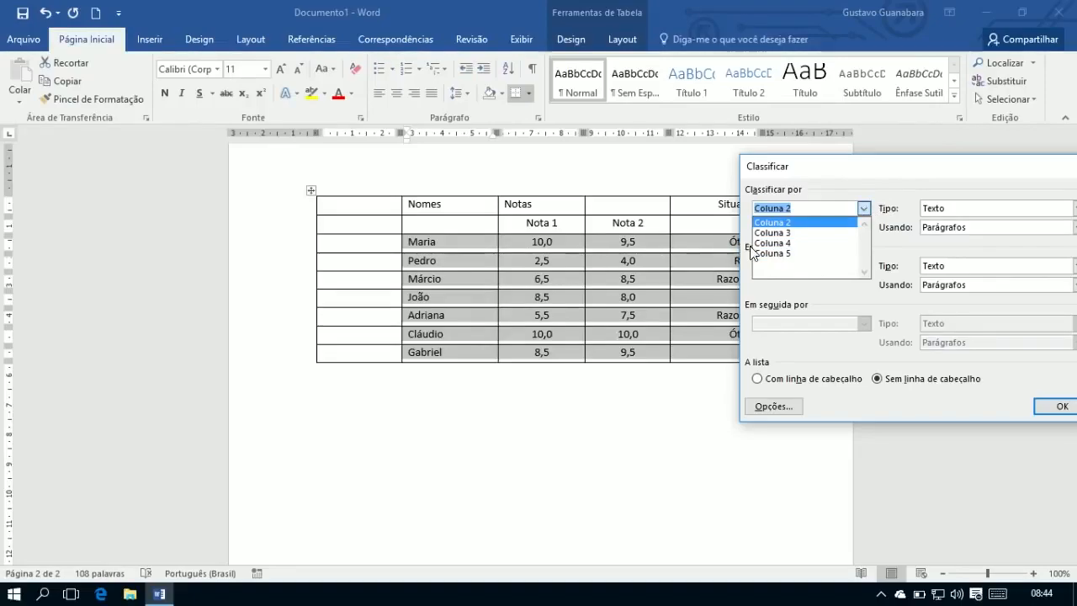
{"action": "left_click", "coordinate": [775, 223]}
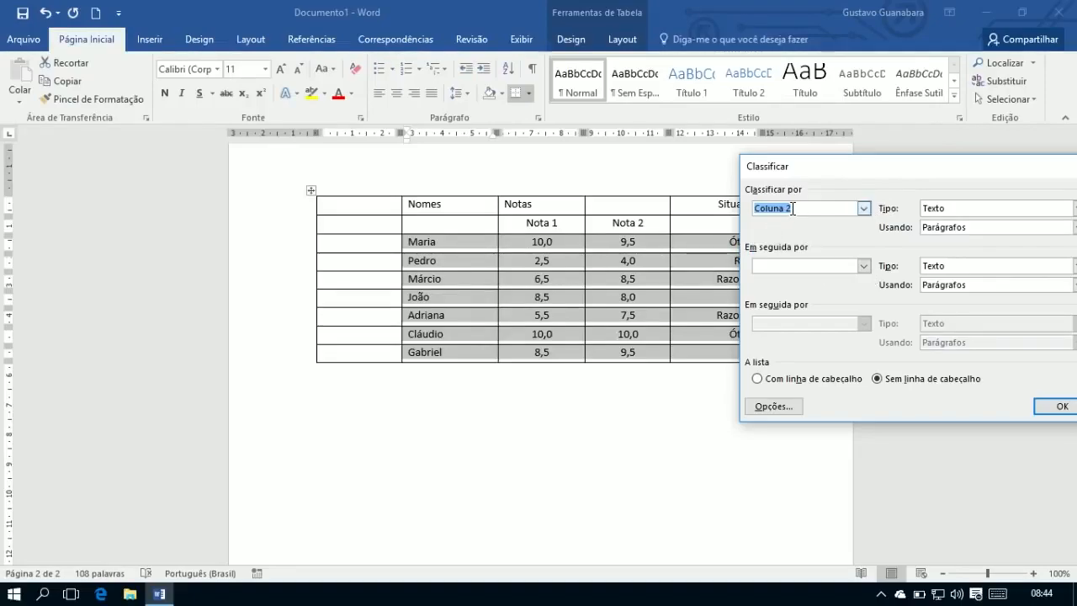
- Sort the selected student rows by Coluna 2 as Texto in ascending order, and undo the sort
{"action": "left_click_drag", "start_coordinate": [881, 168], "coordinate": [565, 123]}
{"action": "left_click", "coordinate": [680, 161]}
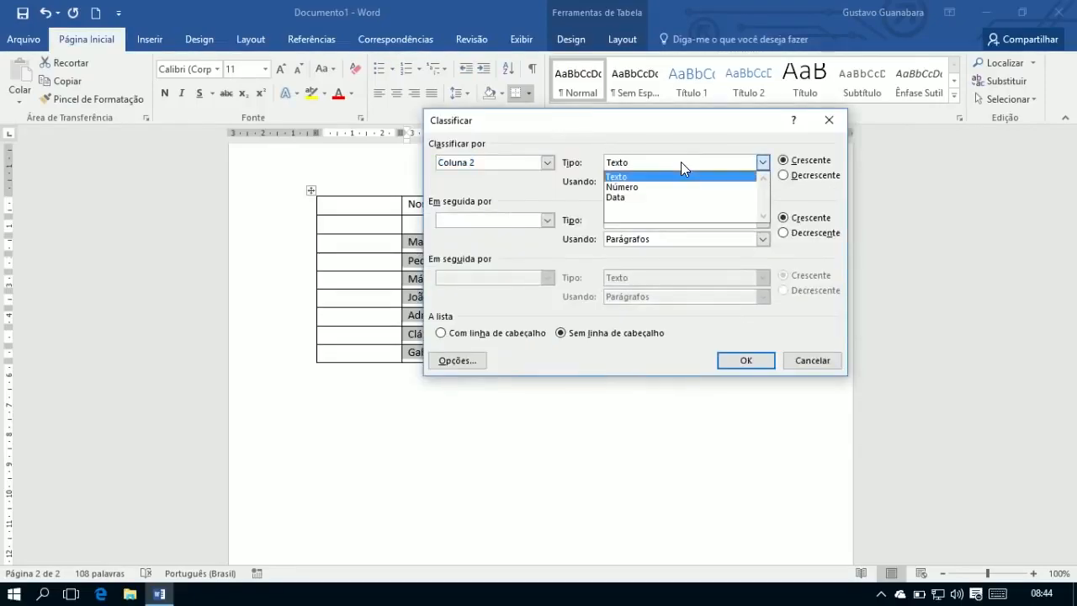
{"action": "left_click", "coordinate": [681, 161]}
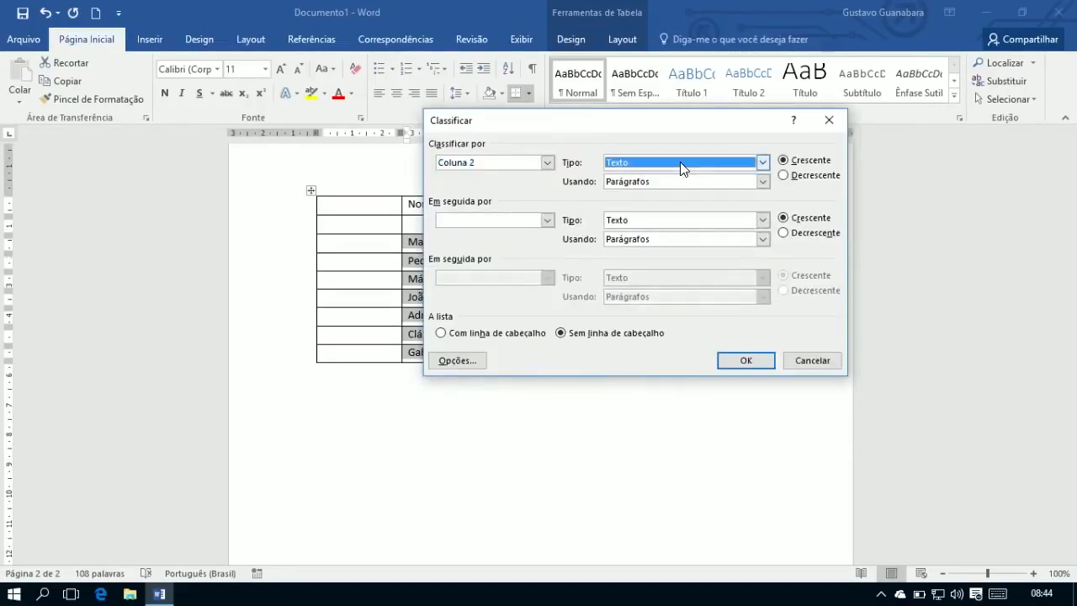
{"action": "left_click", "coordinate": [744, 360]}
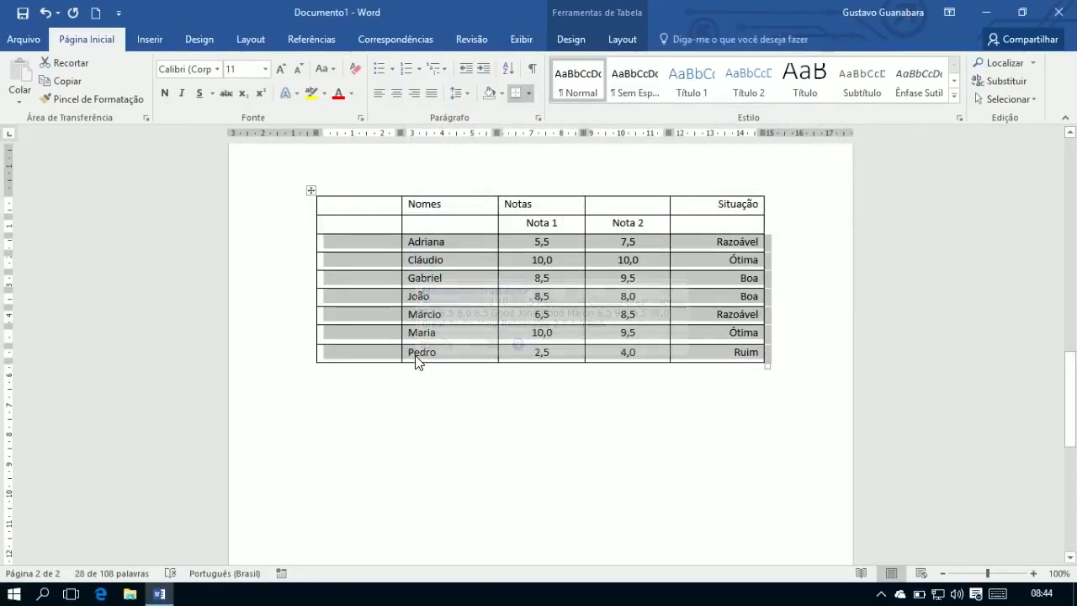
{"action": "key", "text": "ctrl+z"}
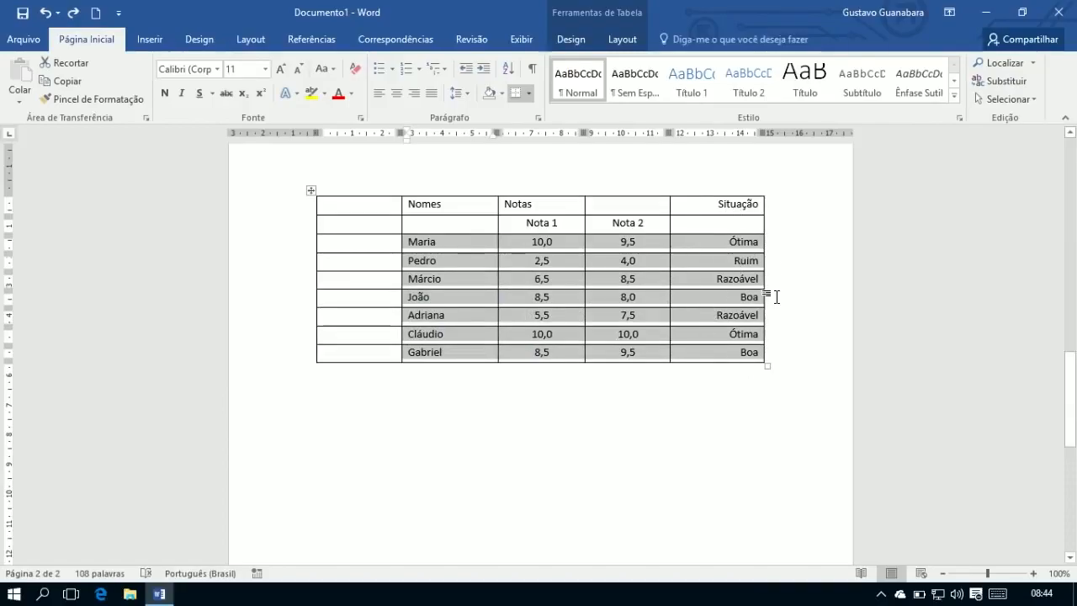
- Sort the selected student rows by Coluna 5 as Texto in descending order, and undo the sort
{"action": "left_click", "coordinate": [506, 71]}
{"action": "left_click", "coordinate": [547, 163]}
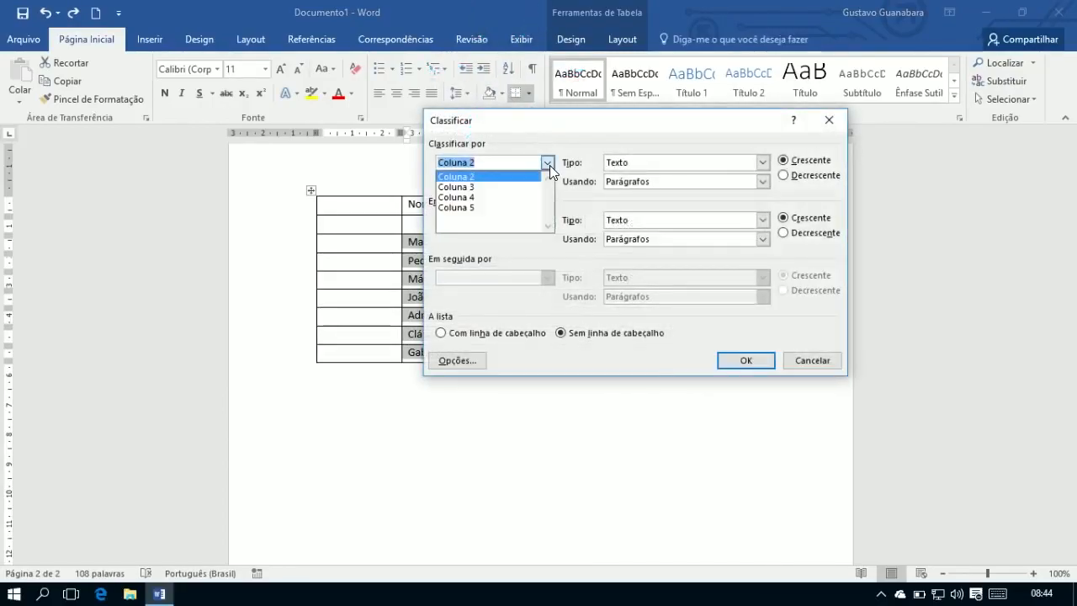
{"action": "left_click", "coordinate": [506, 207]}
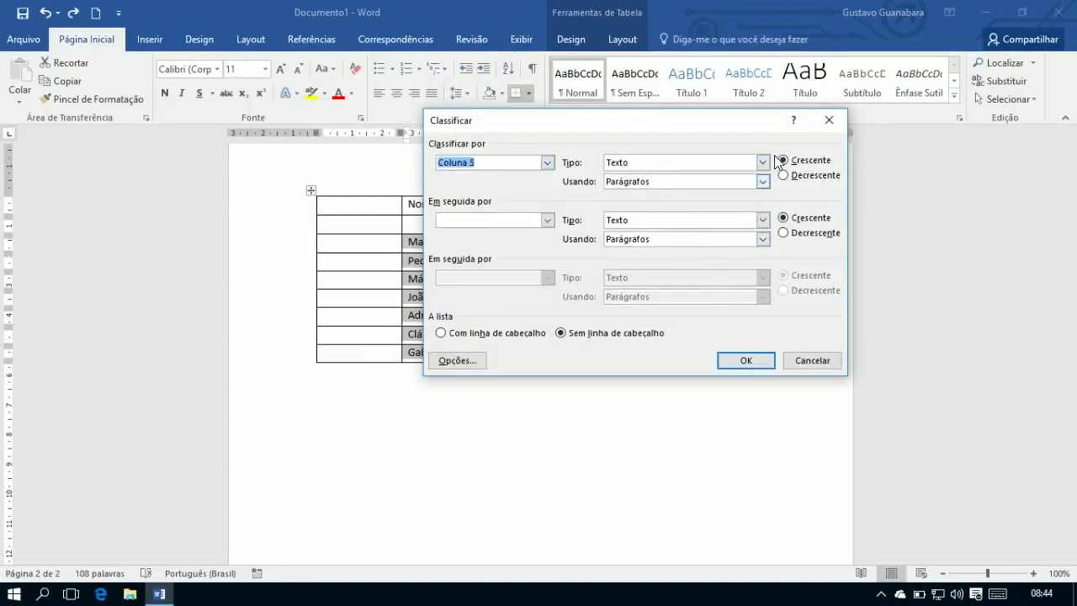
{"action": "left_click", "coordinate": [788, 177]}
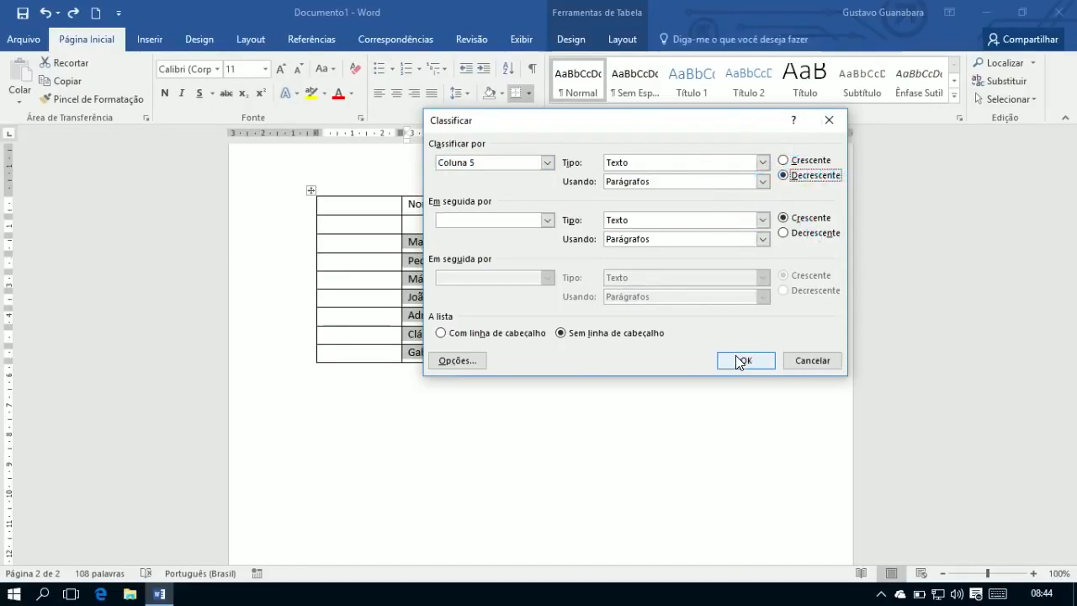
{"action": "left_click", "coordinate": [743, 360]}
{"action": "left_click", "coordinate": [758, 245]}
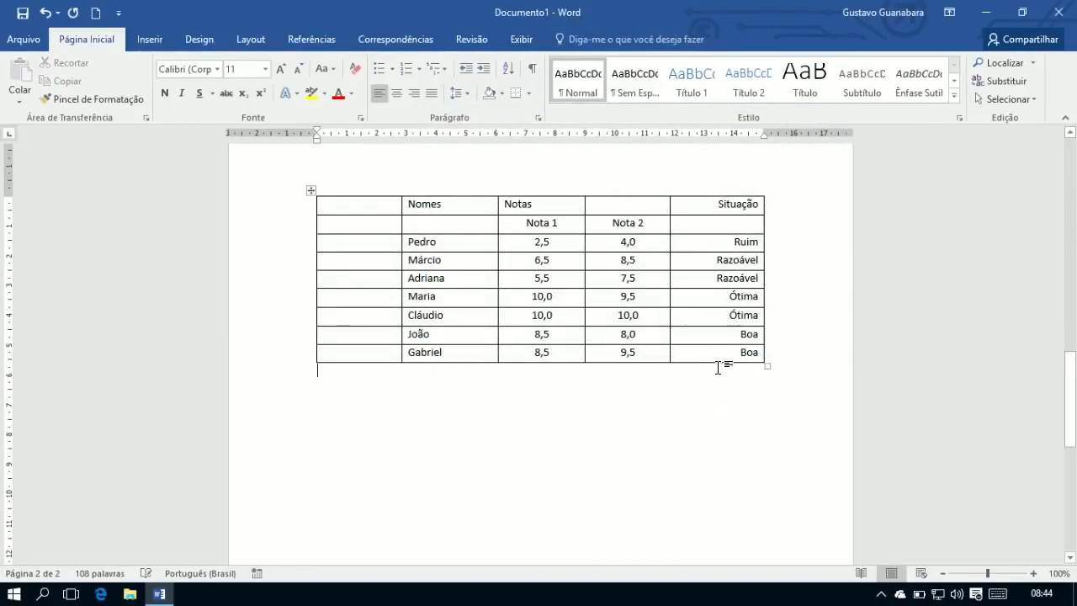
{"action": "key", "text": "ctrl+z"}
- Sort the student rows from Nomes to Situação by Coluna 3 as Número in ascending order, and undo the sort
{"action": "left_click", "coordinate": [460, 221]}
{"action": "left_click_drag", "start_coordinate": [446, 243], "coordinate": [692, 361]}
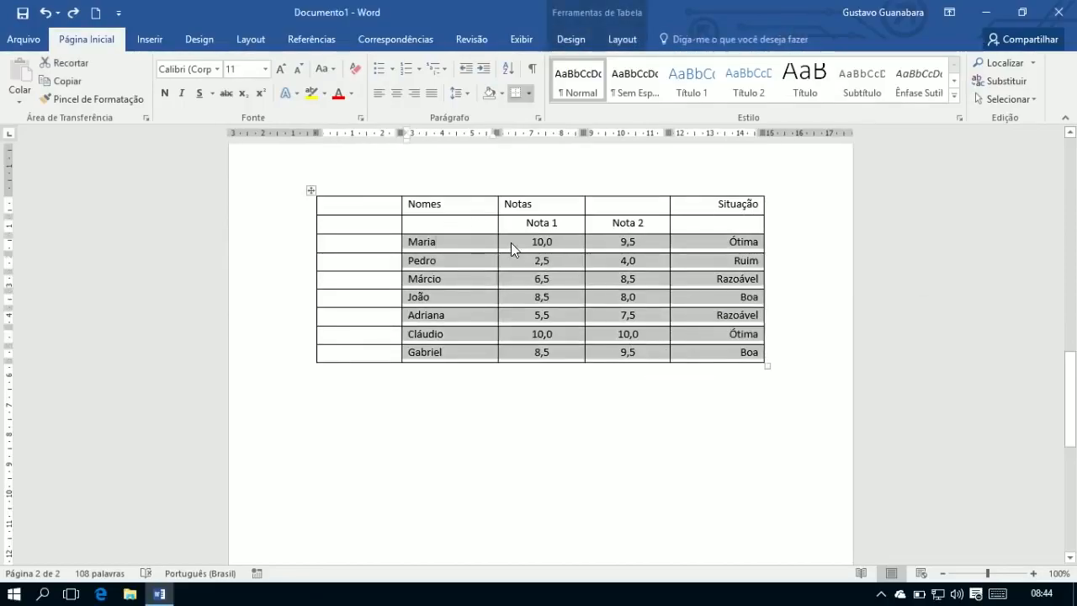
{"action": "left_click", "coordinate": [508, 70]}
{"action": "left_click", "coordinate": [536, 160]}
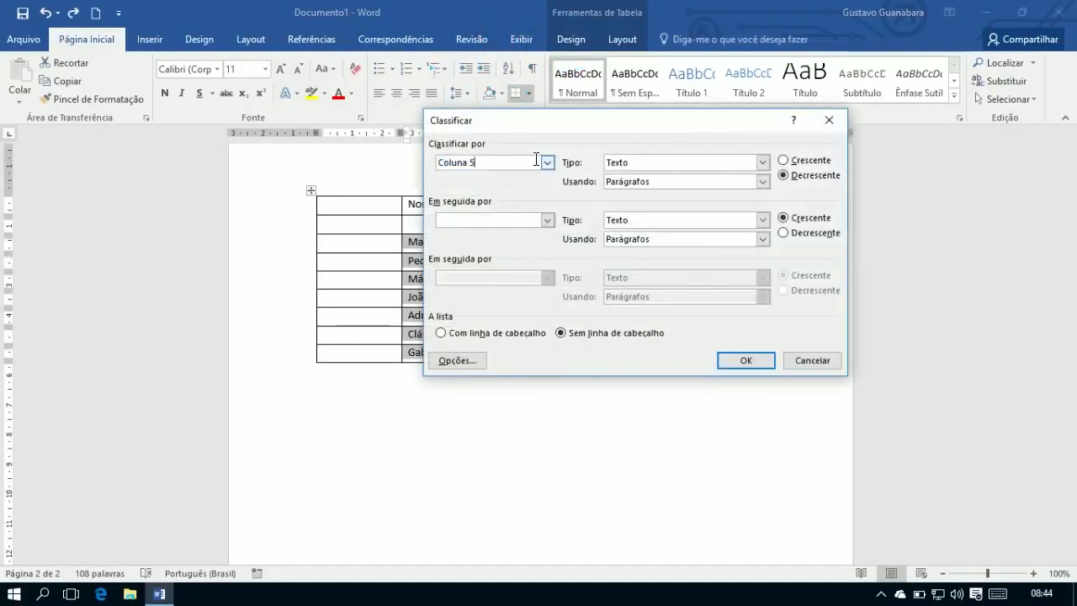
{"action": "left_click", "coordinate": [548, 163]}
{"action": "left_click", "coordinate": [490, 186]}
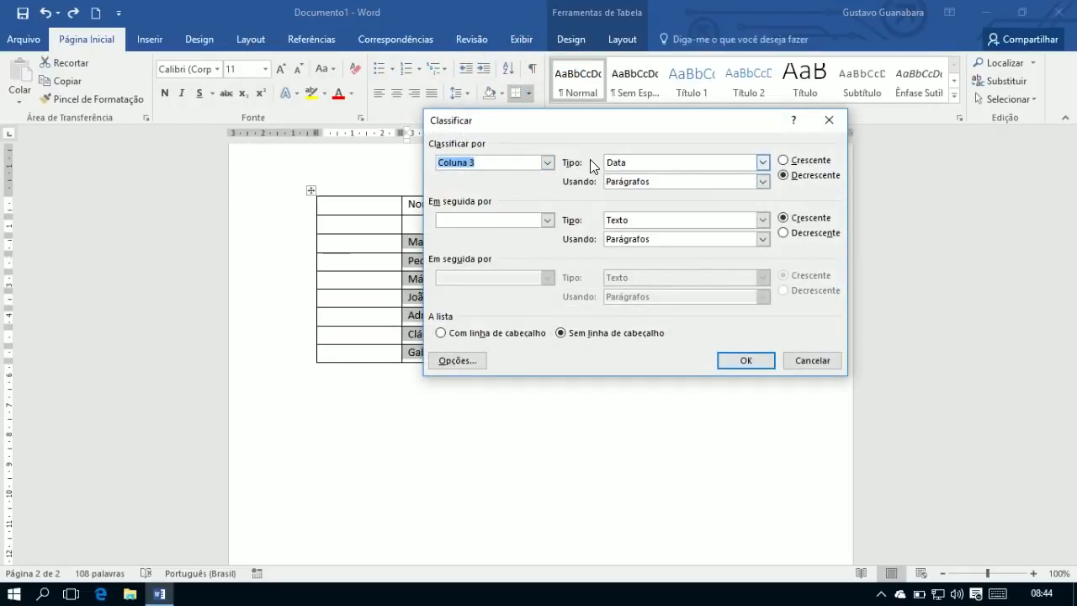
{"action": "left_click", "coordinate": [721, 164]}
{"action": "left_click", "coordinate": [686, 187]}
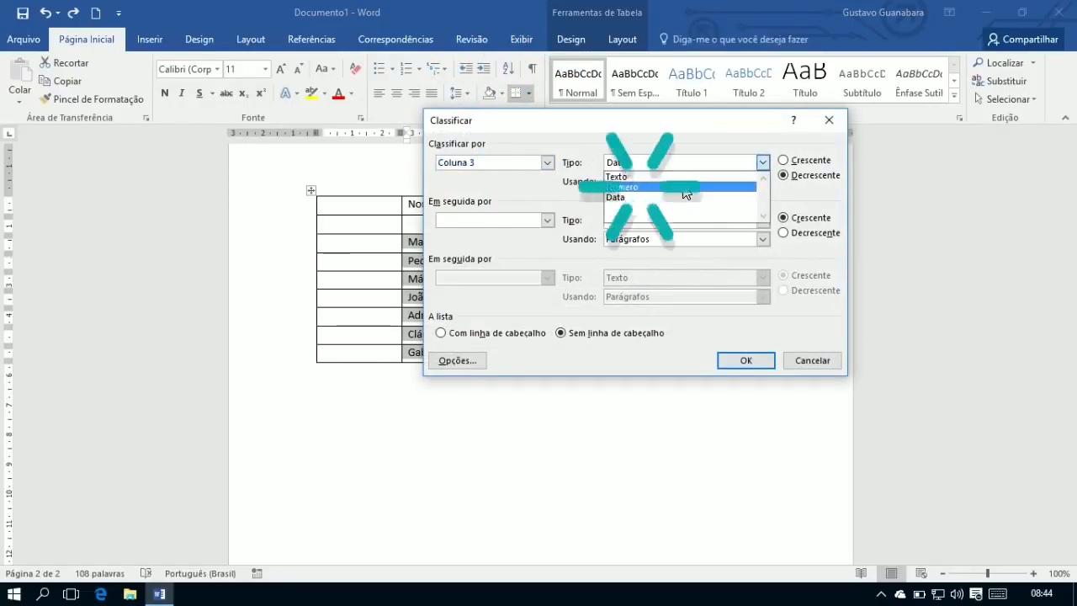
{"action": "left_click", "coordinate": [782, 161]}
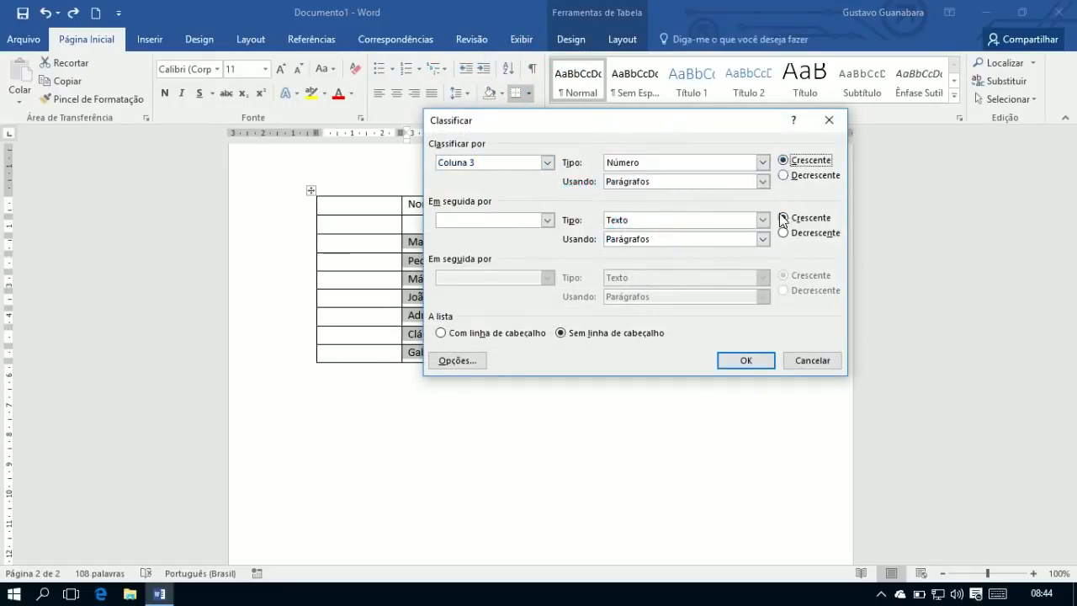
{"action": "left_click", "coordinate": [747, 361]}
{"action": "left_click", "coordinate": [558, 429]}
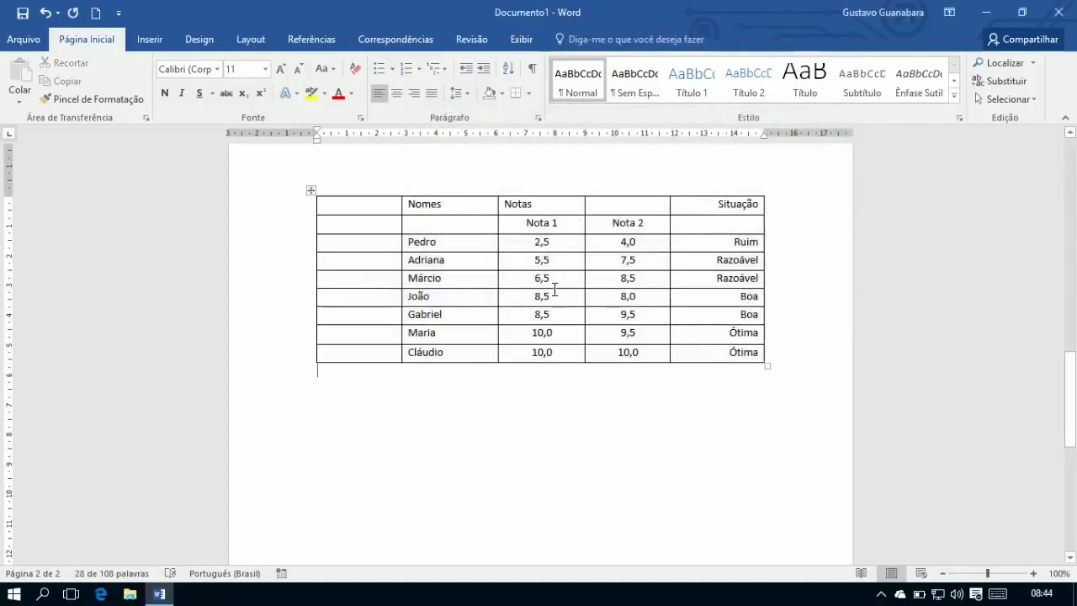
{"action": "left_click", "coordinate": [537, 244]}
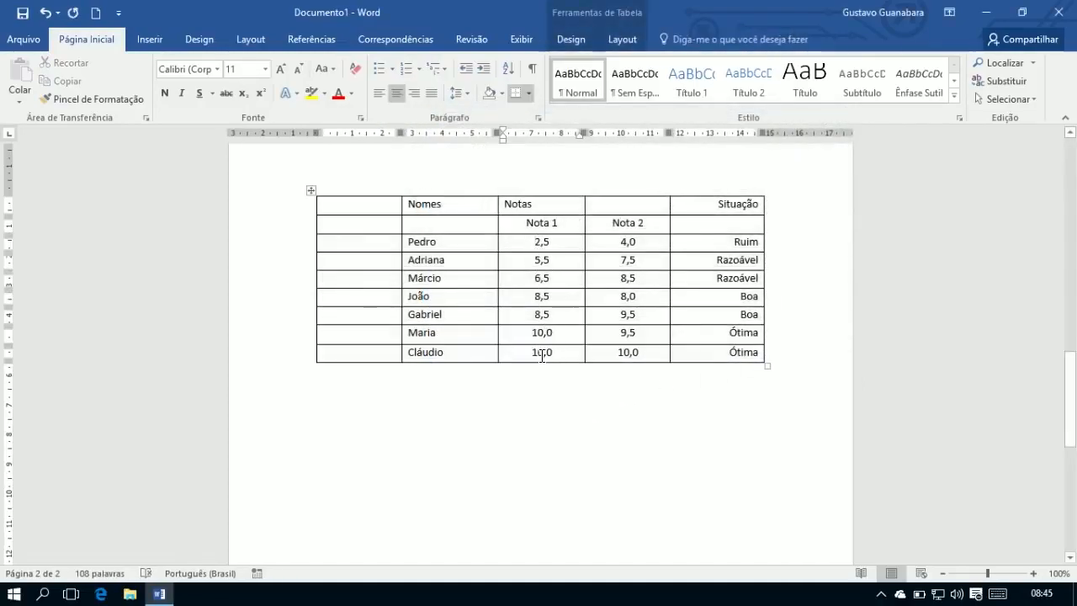
{"action": "key", "text": "ctrl+z"}
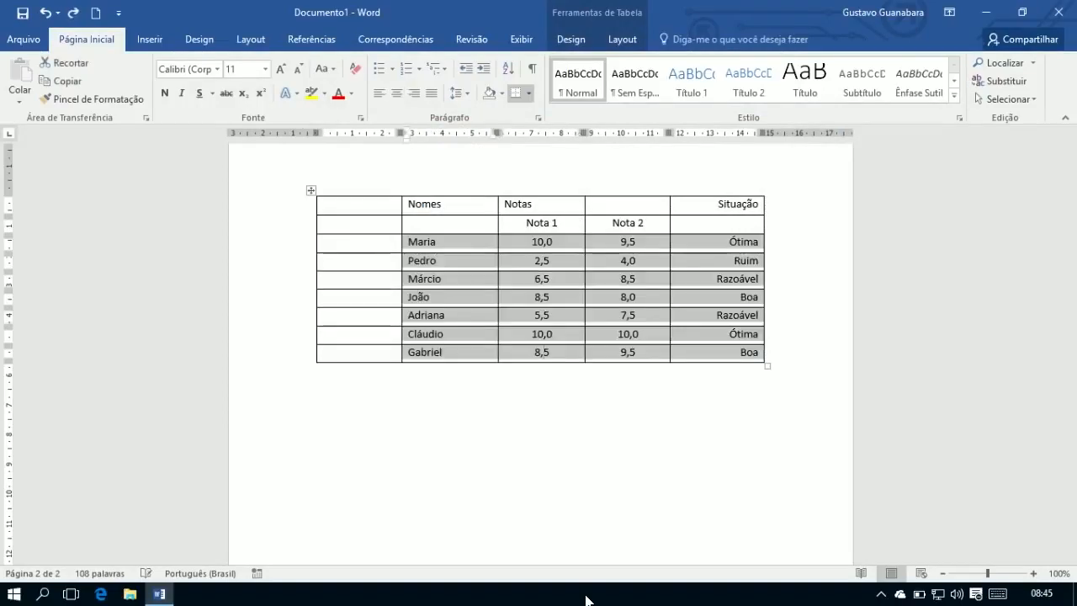
{"action": "left_click", "coordinate": [561, 464]}
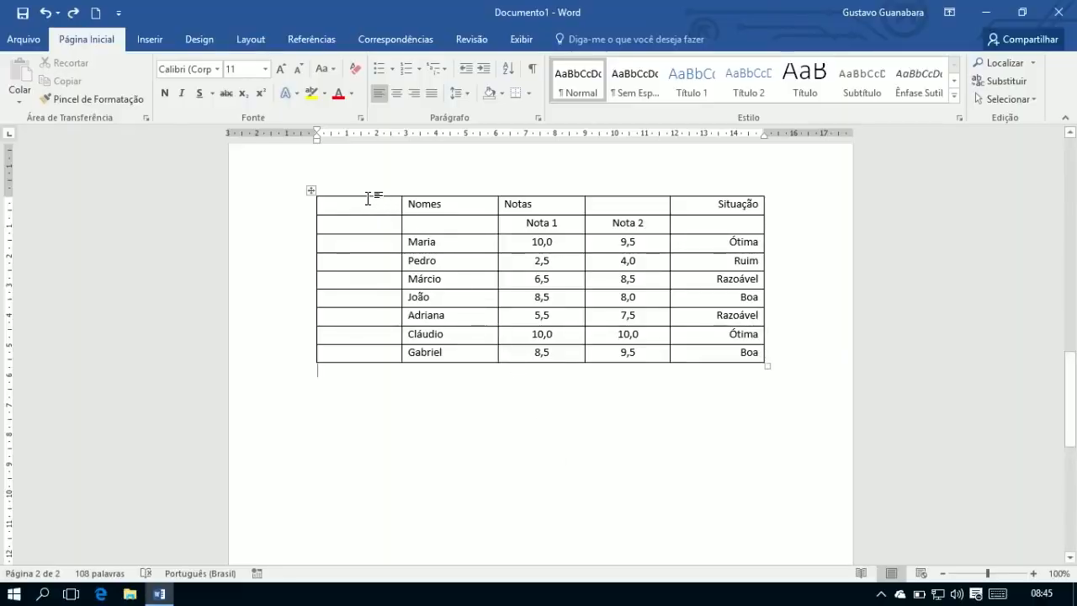
- Shade both heading rows of the table across all columns with a light blue theme color
{"action": "left_click_drag", "start_coordinate": [370, 199], "coordinate": [600, 233]}
{"action": "left_click_drag", "start_coordinate": [365, 207], "coordinate": [691, 221]}
{"action": "left_click", "coordinate": [570, 40]}
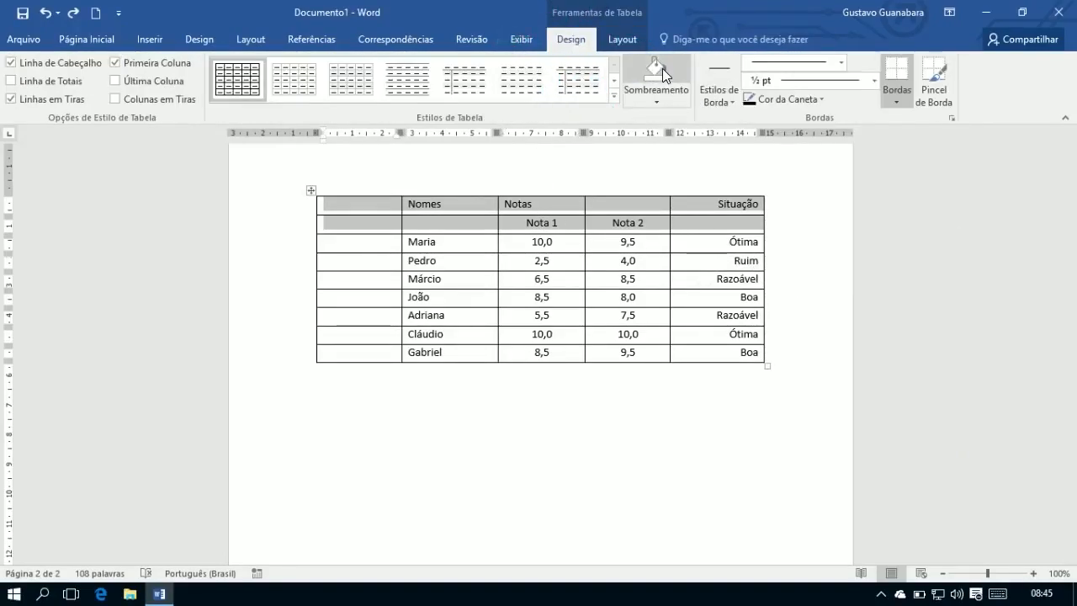
{"action": "left_click", "coordinate": [661, 93]}
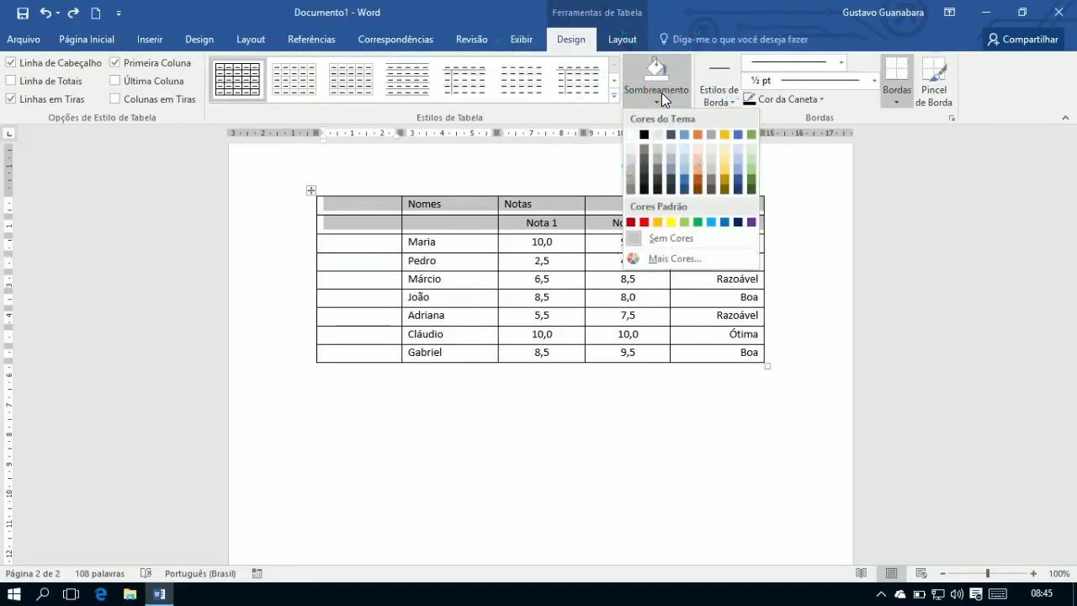
{"action": "left_click", "coordinate": [684, 170]}
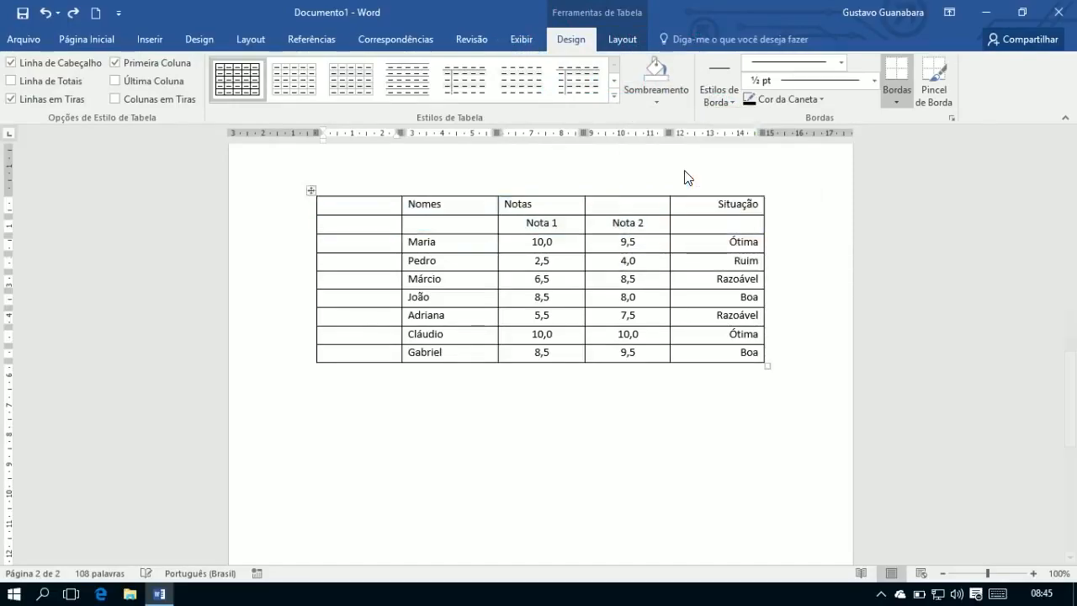
{"action": "left_click", "coordinate": [539, 242]}
- Format the text of both heading rows in bold with a darker blue theme font color
{"action": "left_click_drag", "start_coordinate": [377, 205], "coordinate": [679, 222]}
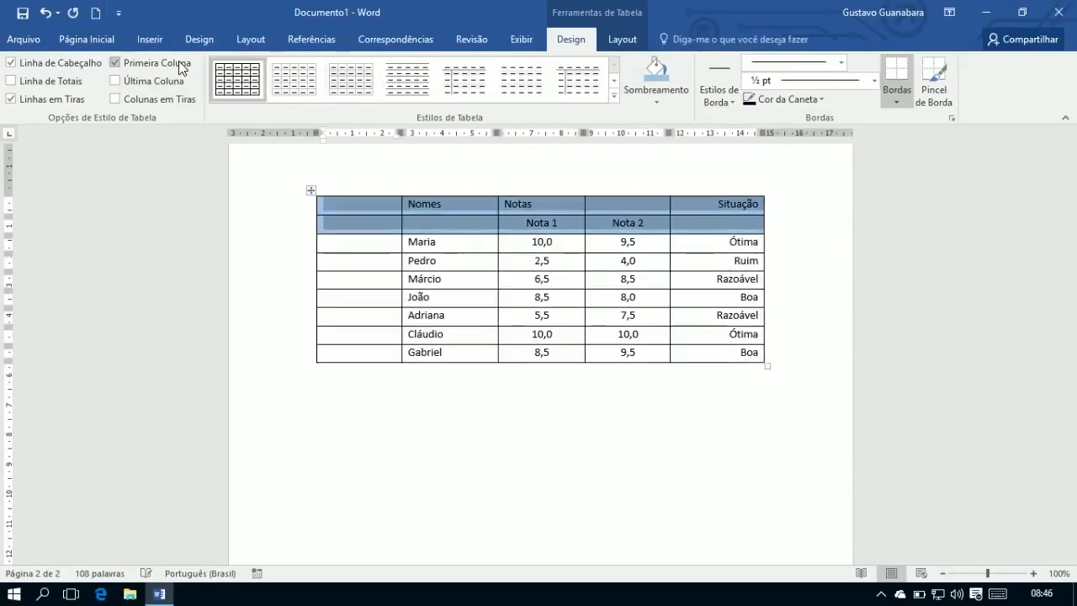
{"action": "left_click", "coordinate": [87, 40]}
{"action": "left_click", "coordinate": [352, 94]}
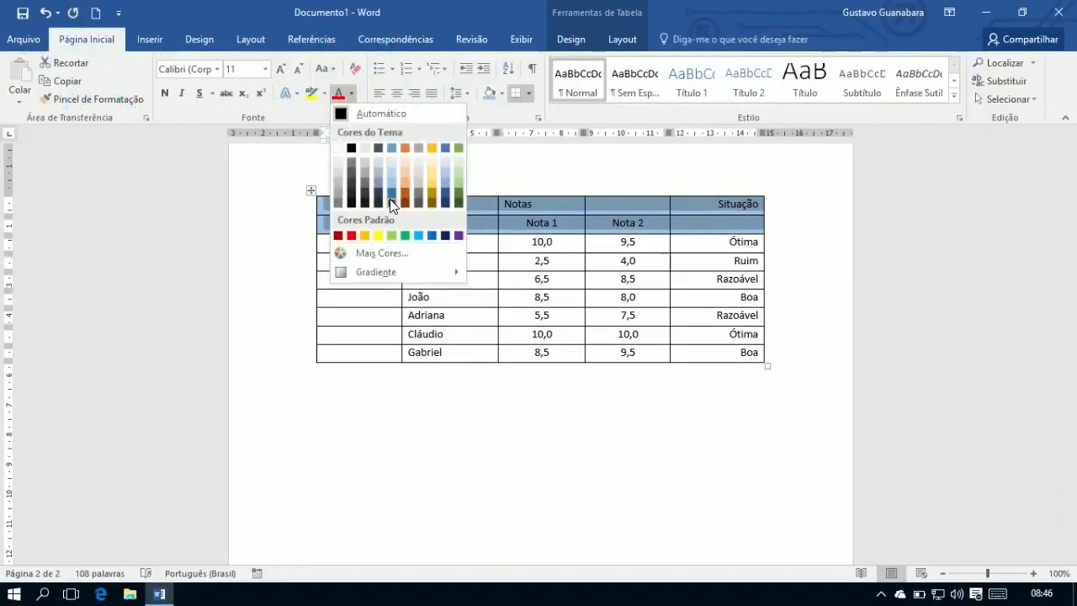
{"action": "left_click", "coordinate": [389, 198]}
{"action": "left_click", "coordinate": [164, 93]}
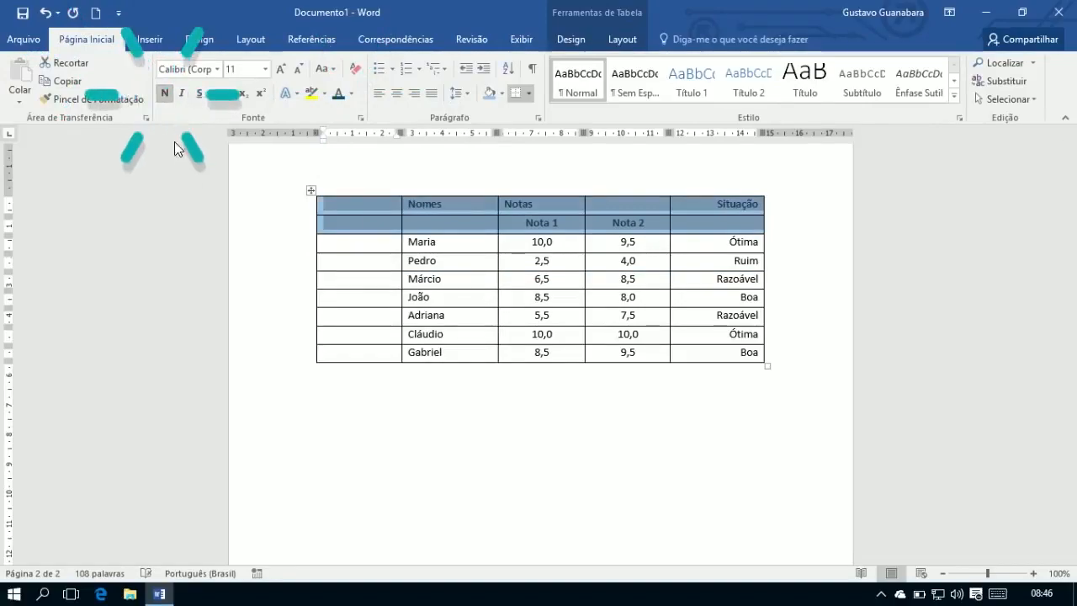
{"action": "left_click", "coordinate": [633, 406]}
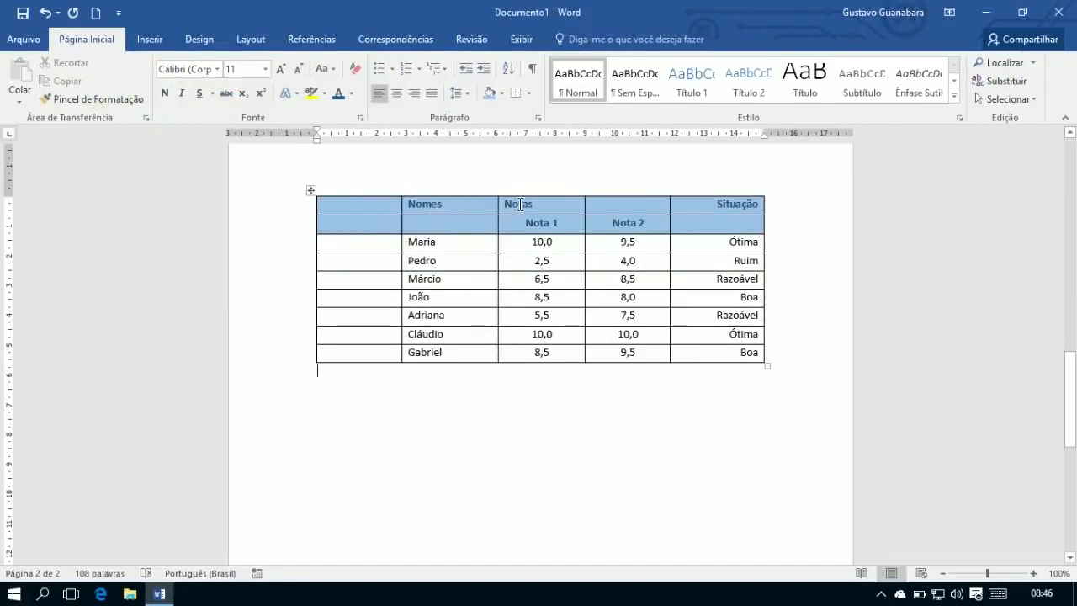
- Merge the Notas cell with the blank cell beside it and center its text, and undo both changes
{"action": "left_click_drag", "start_coordinate": [547, 208], "coordinate": [618, 211]}
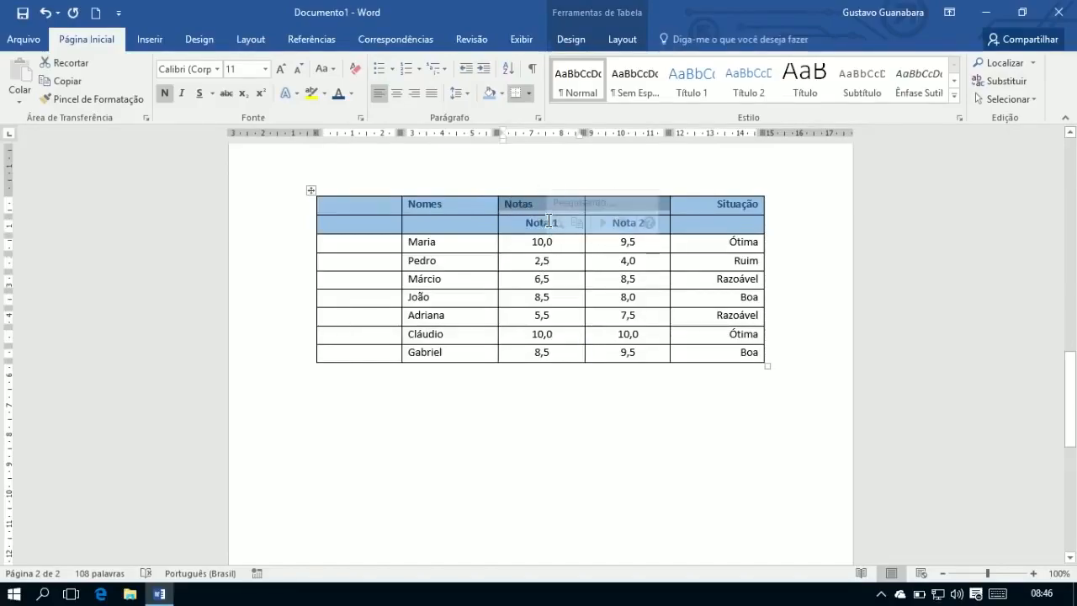
{"action": "left_click", "coordinate": [622, 40]}
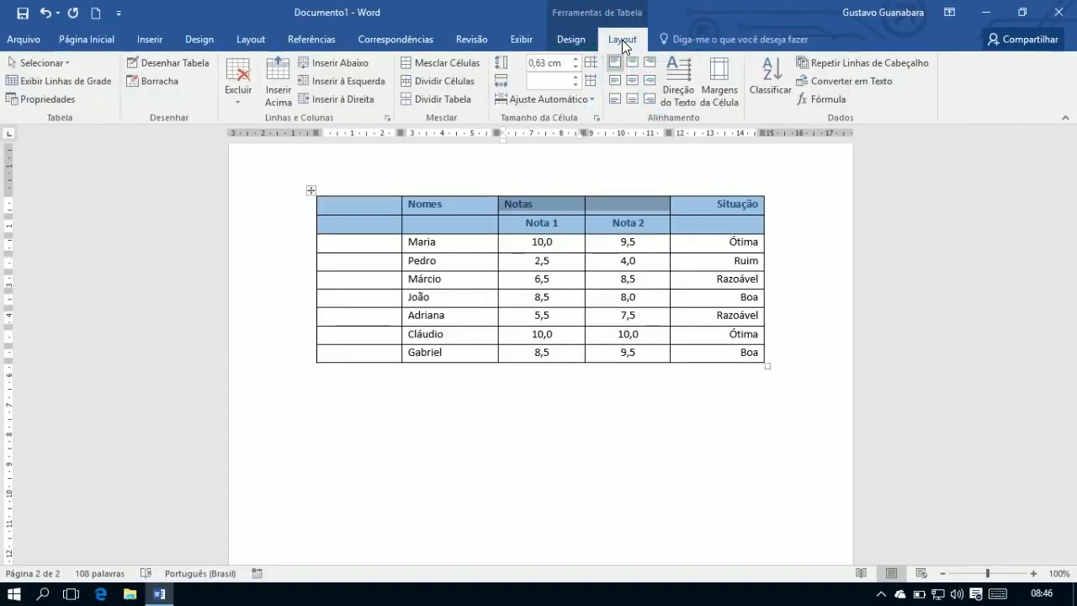
{"action": "left_click", "coordinate": [428, 62]}
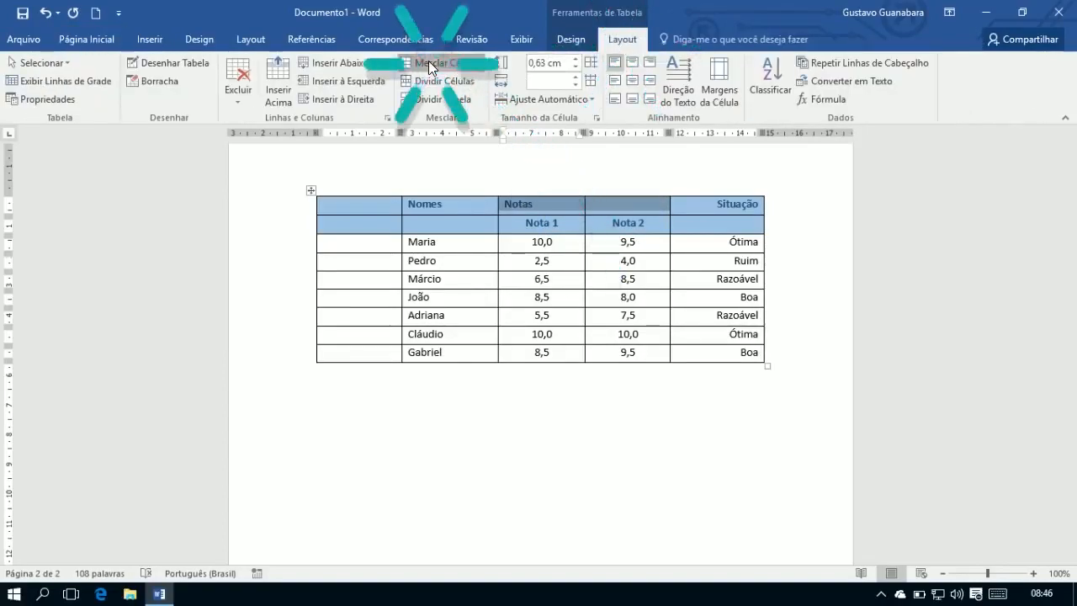
{"action": "key", "text": "ctrl+End"}
{"action": "left_click", "coordinate": [556, 208]}
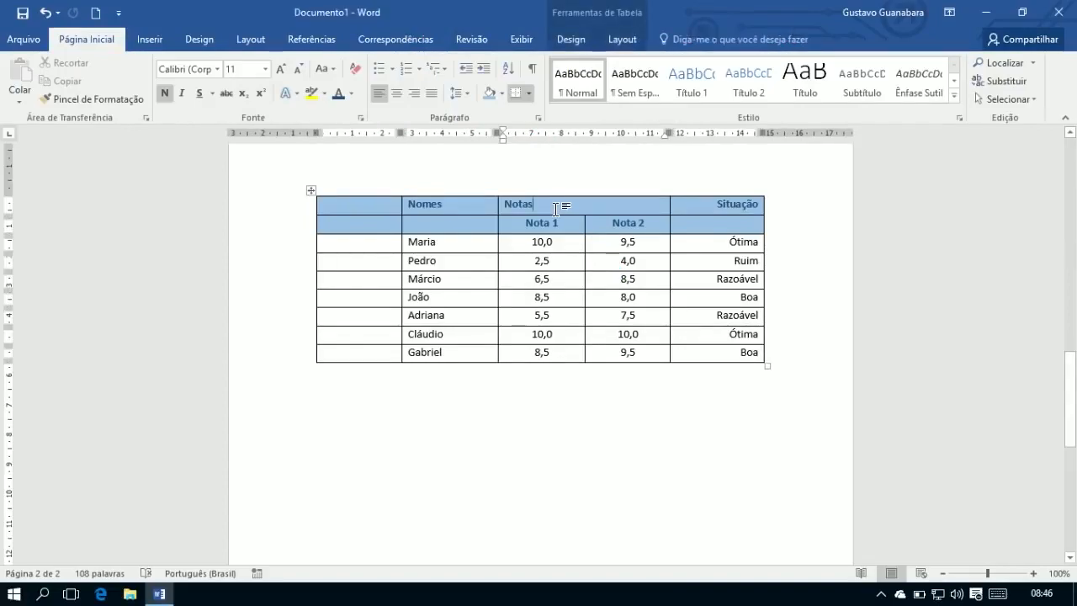
{"action": "left_click", "coordinate": [399, 91]}
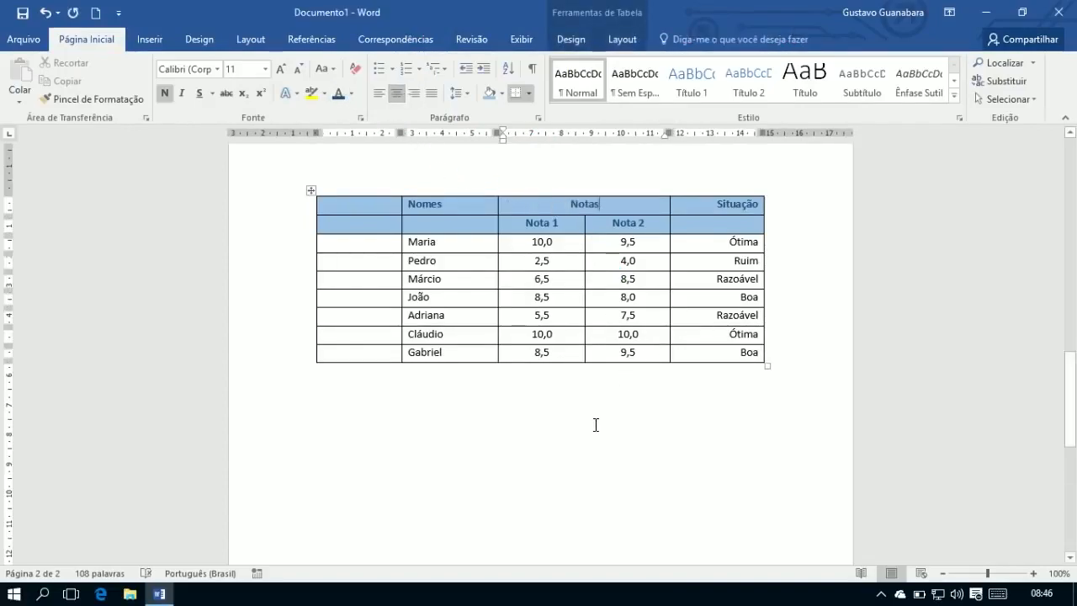
{"action": "key", "text": "ctrl+z"}
{"action": "key", "text": "ctrl+z"}
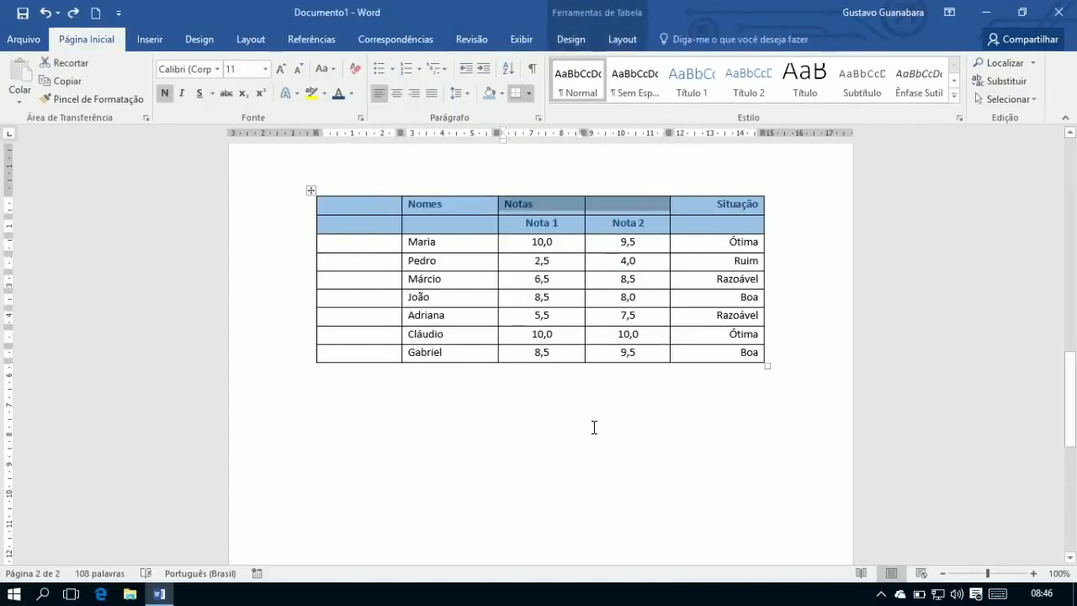
{"action": "key", "text": "ctrl+End"}
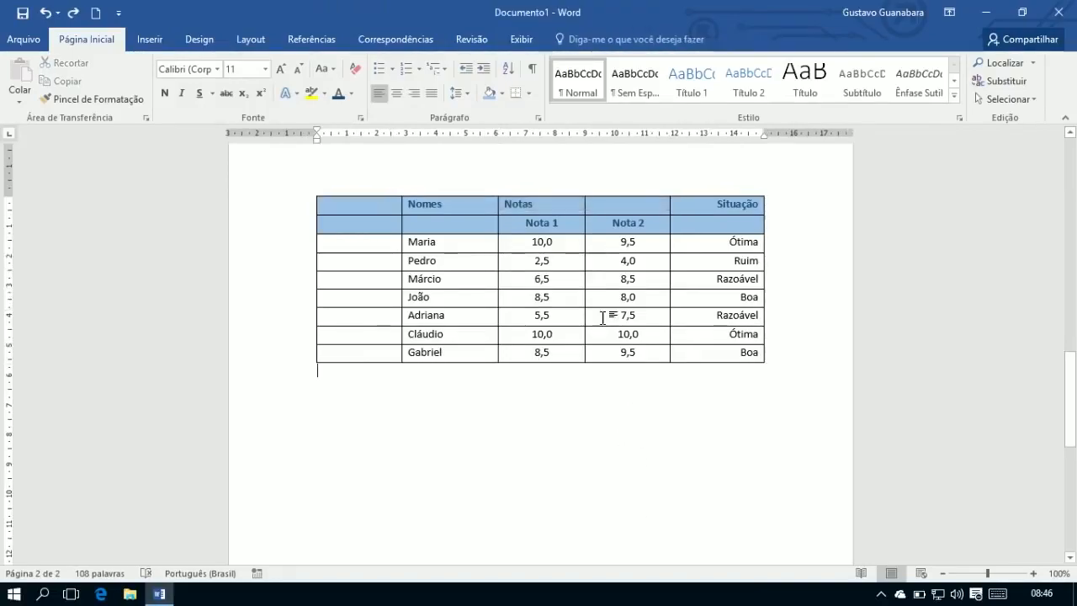
- Erase the border between the Notas cell and the blank cell beside it, and center the Notas heading
{"action": "left_click", "coordinate": [544, 212]}
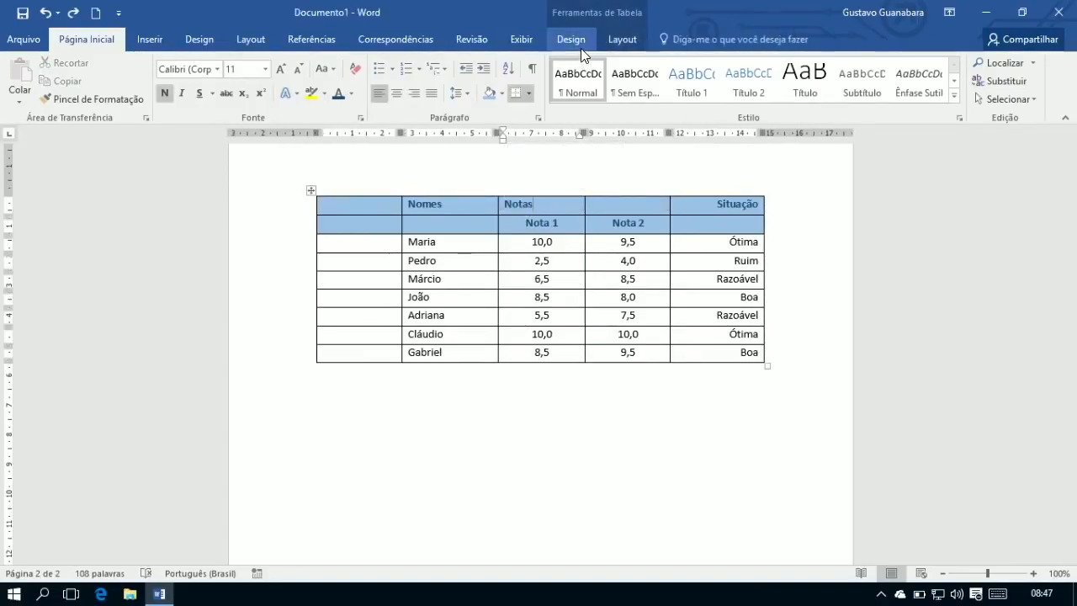
{"action": "left_click", "coordinate": [618, 40]}
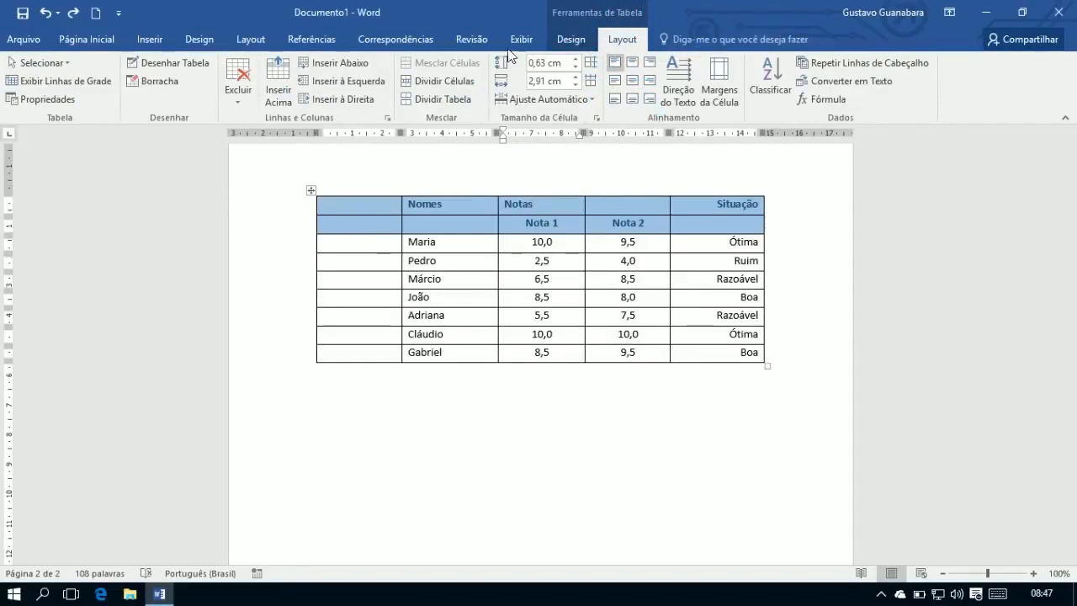
{"action": "left_click", "coordinate": [153, 81]}
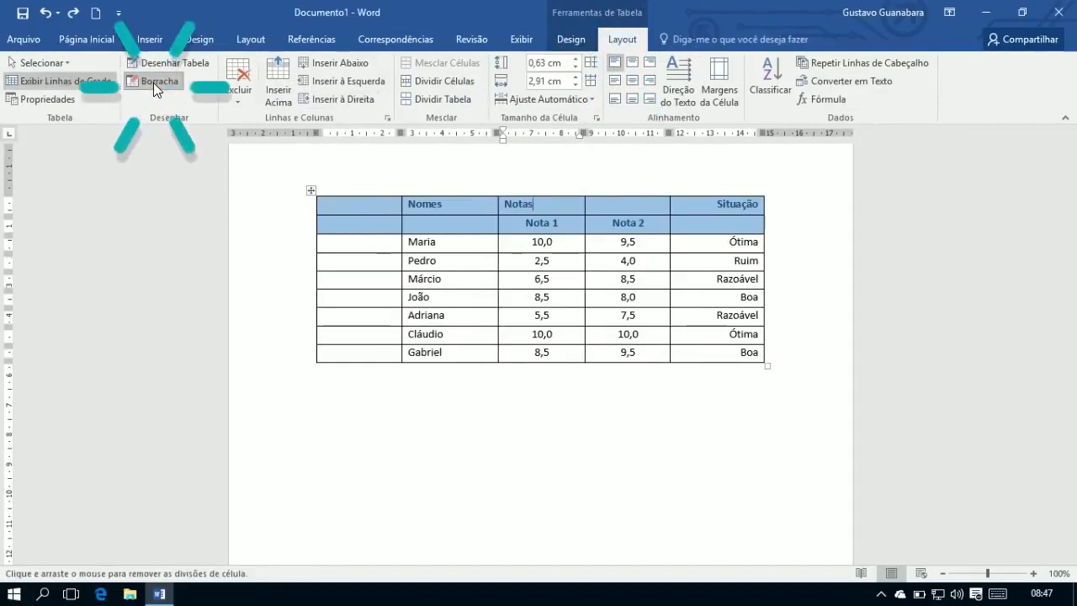
{"action": "left_click", "coordinate": [587, 202]}
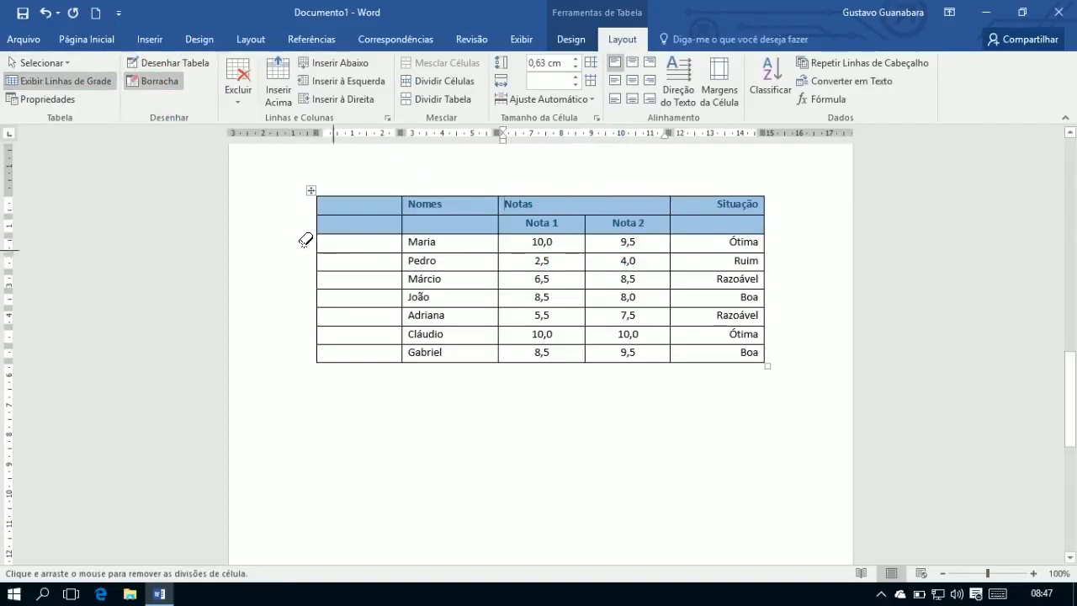
{"action": "key", "text": "Escape"}
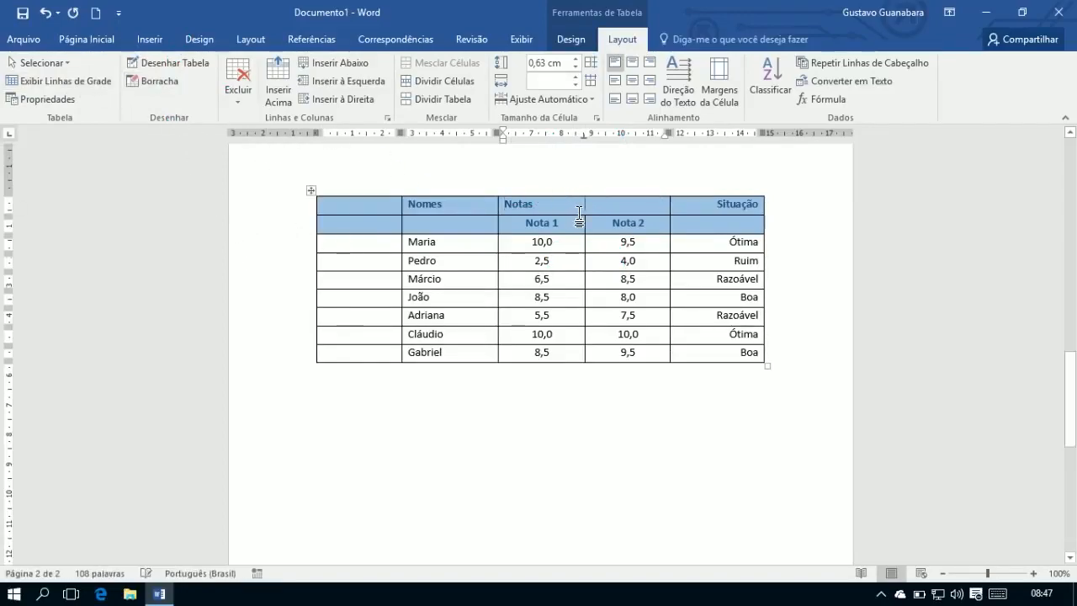
{"action": "left_click", "coordinate": [75, 40]}
{"action": "left_click", "coordinate": [398, 97]}
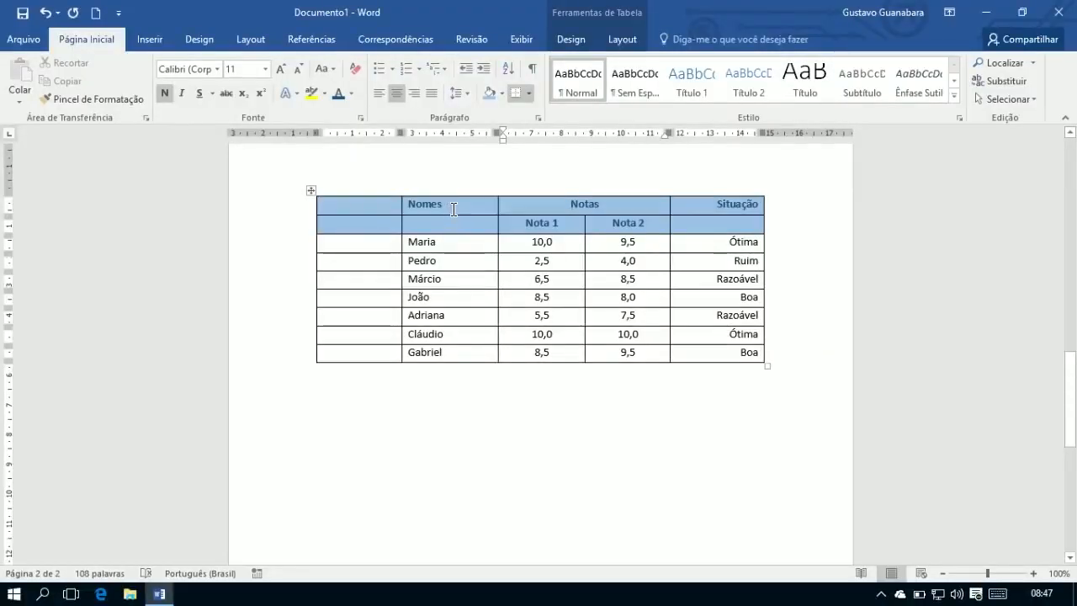
- Merge the Nomes, Situação and blank first-column heading cells each with the blank cell directly below
{"action": "left_click_drag", "start_coordinate": [453, 209], "coordinate": [453, 223]}
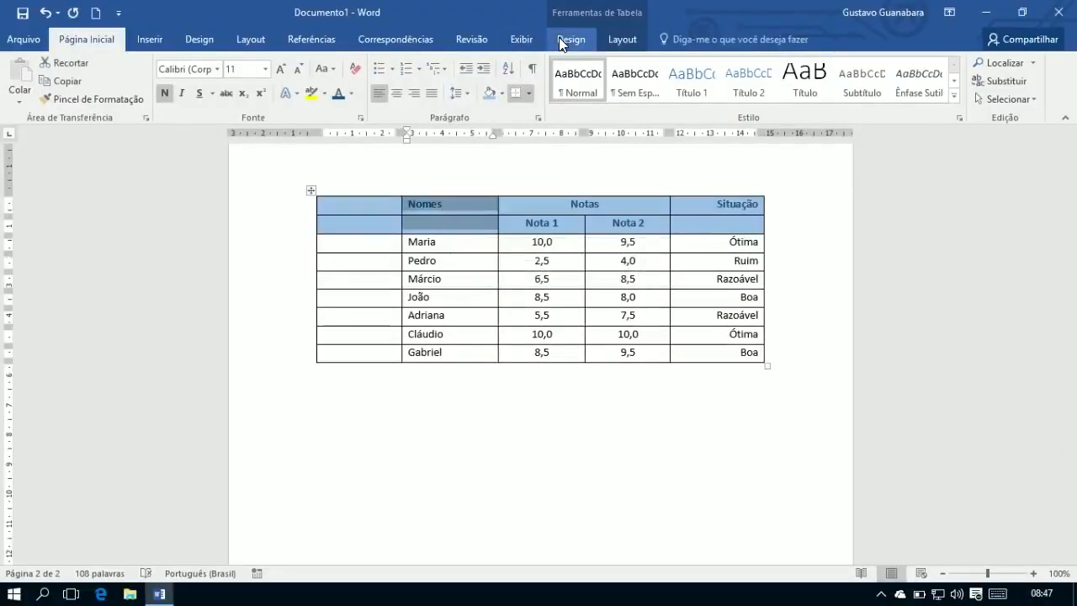
{"action": "left_click", "coordinate": [619, 35]}
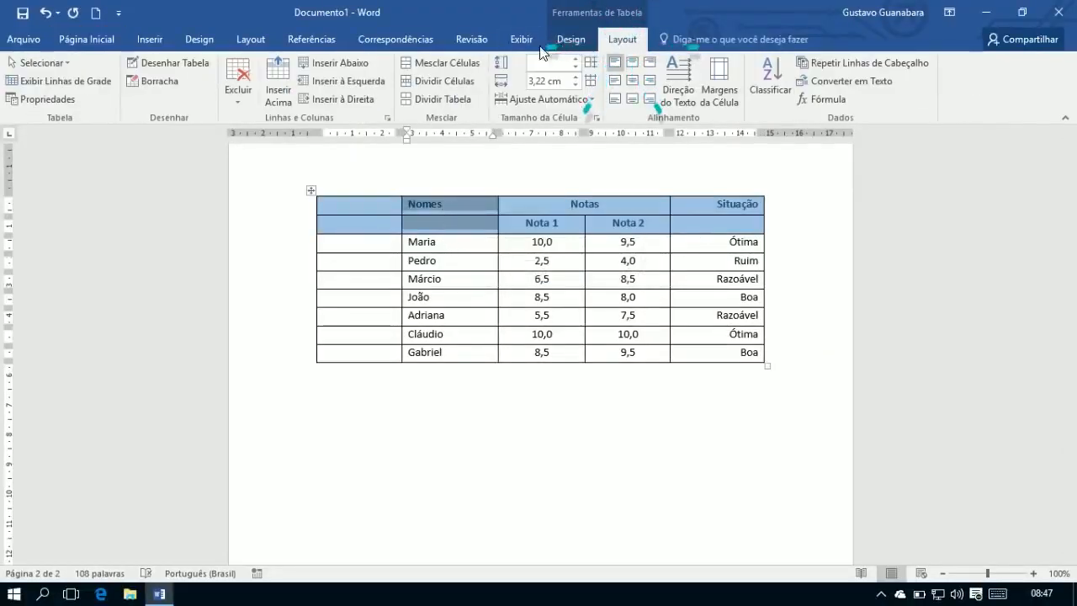
{"action": "left_click", "coordinate": [455, 63]}
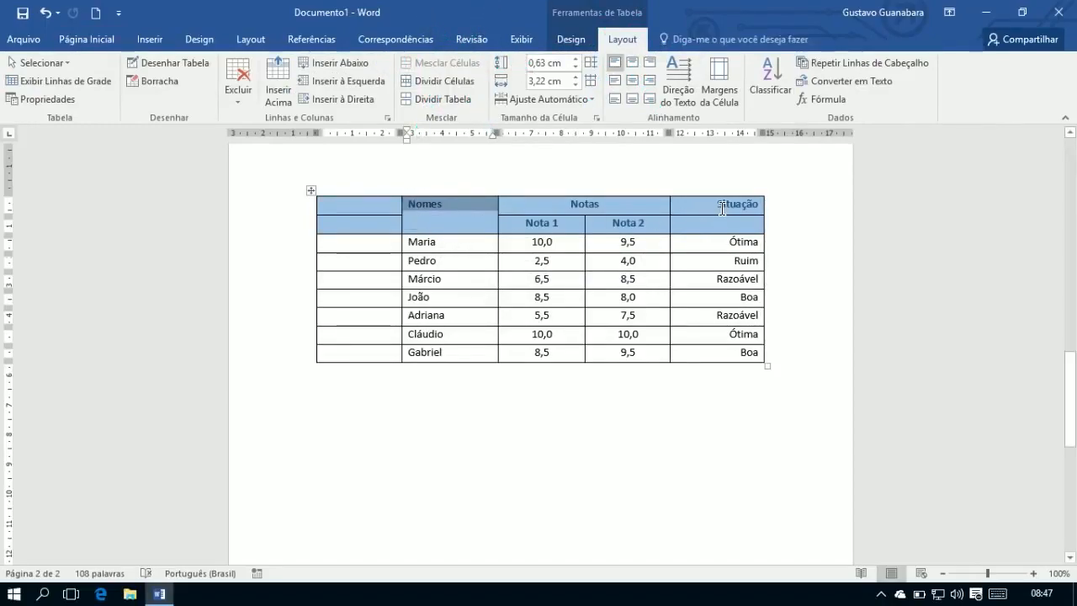
{"action": "left_click_drag", "start_coordinate": [722, 208], "coordinate": [720, 224]}
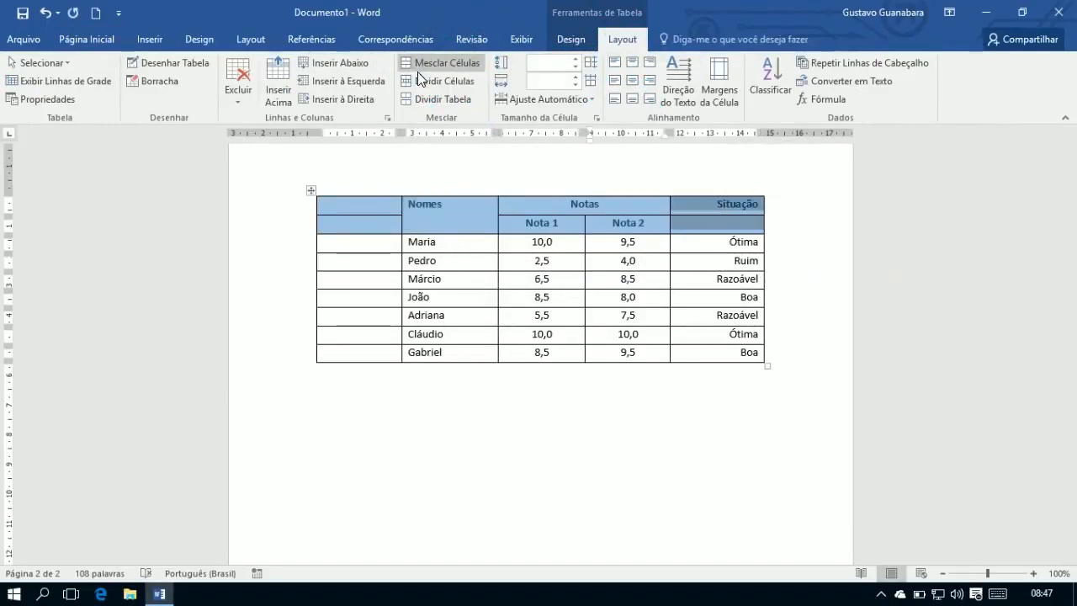
{"action": "left_click", "coordinate": [435, 65]}
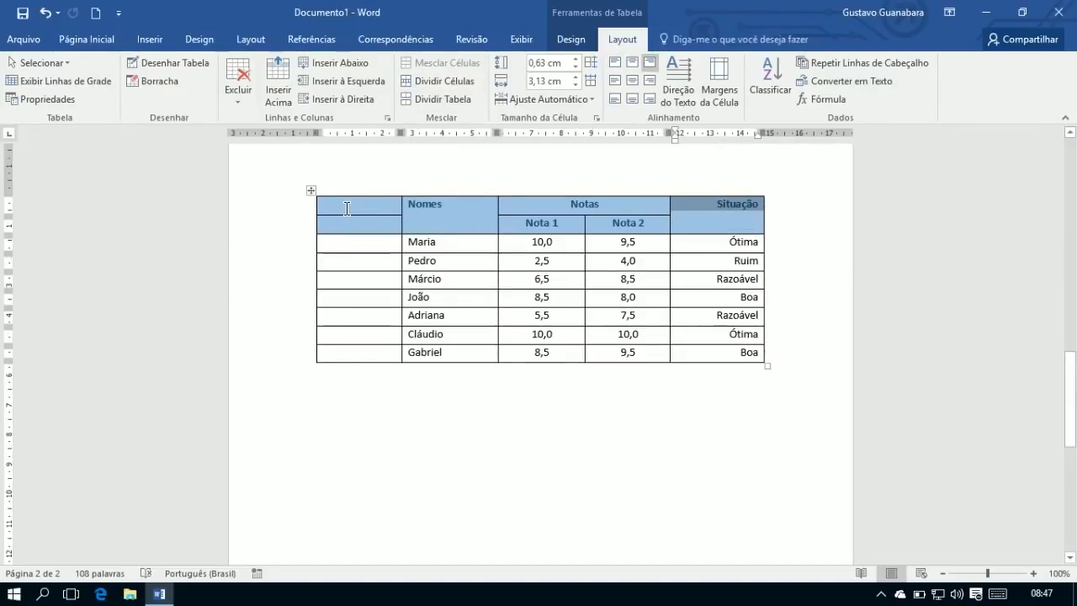
{"action": "left_click_drag", "start_coordinate": [347, 208], "coordinate": [348, 223]}
{"action": "left_click", "coordinate": [431, 64]}
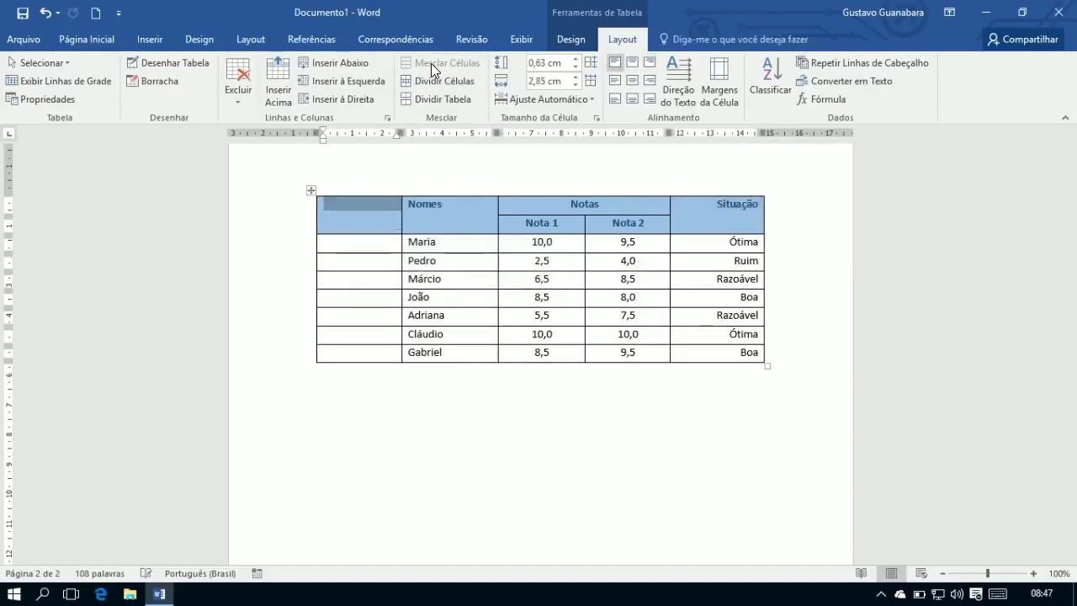
{"action": "left_click", "coordinate": [358, 215]}
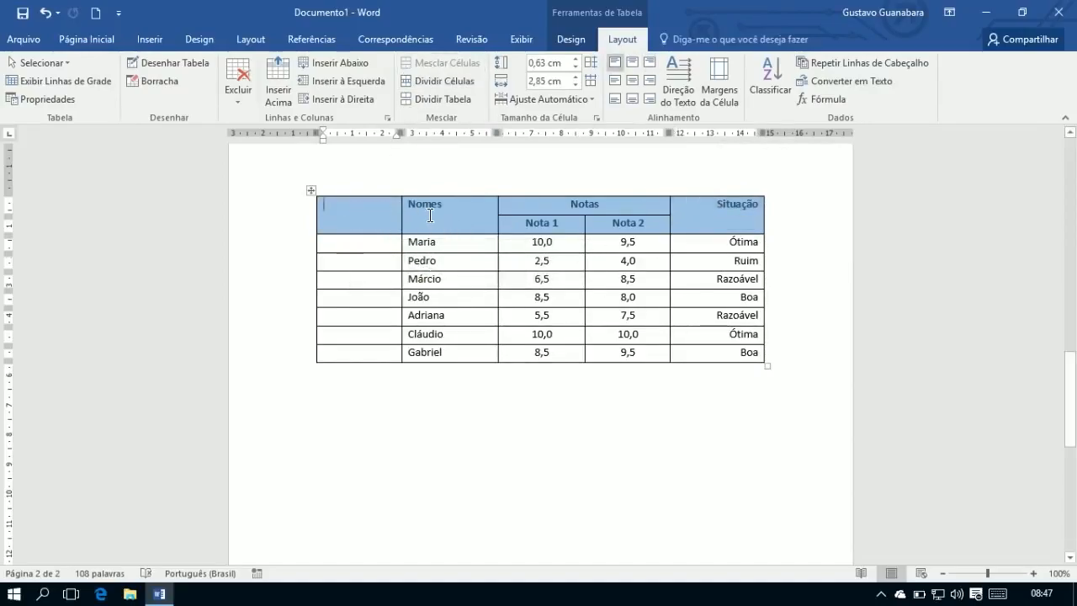
- Center the Nomes and Situação headings vertically in their merged cells, keeping Nomes left-aligned and Situação right-aligned
{"action": "left_click", "coordinate": [429, 213]}
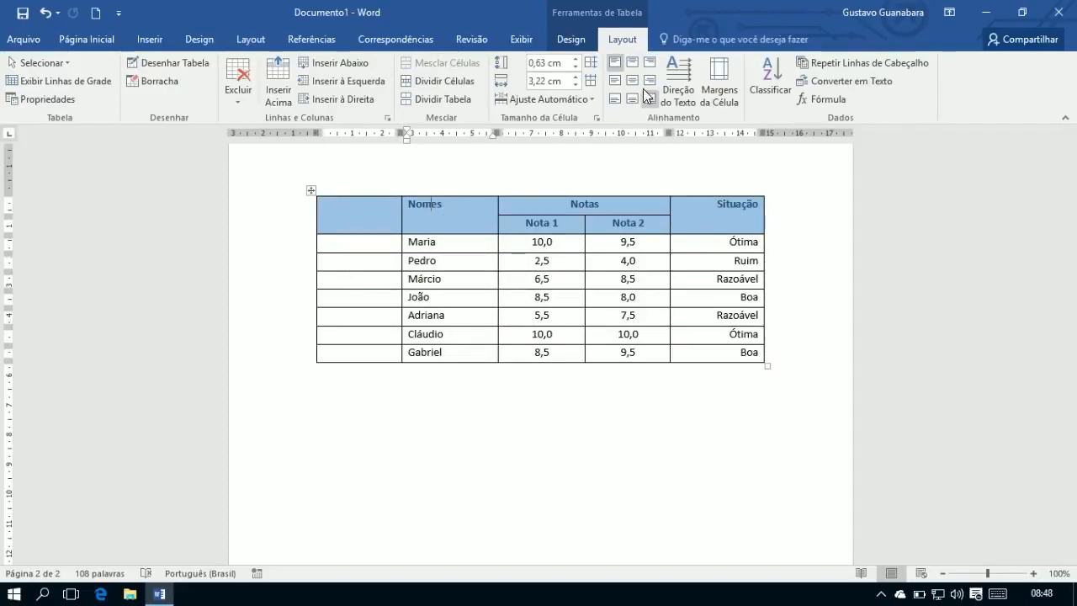
{"action": "left_click", "coordinate": [612, 63]}
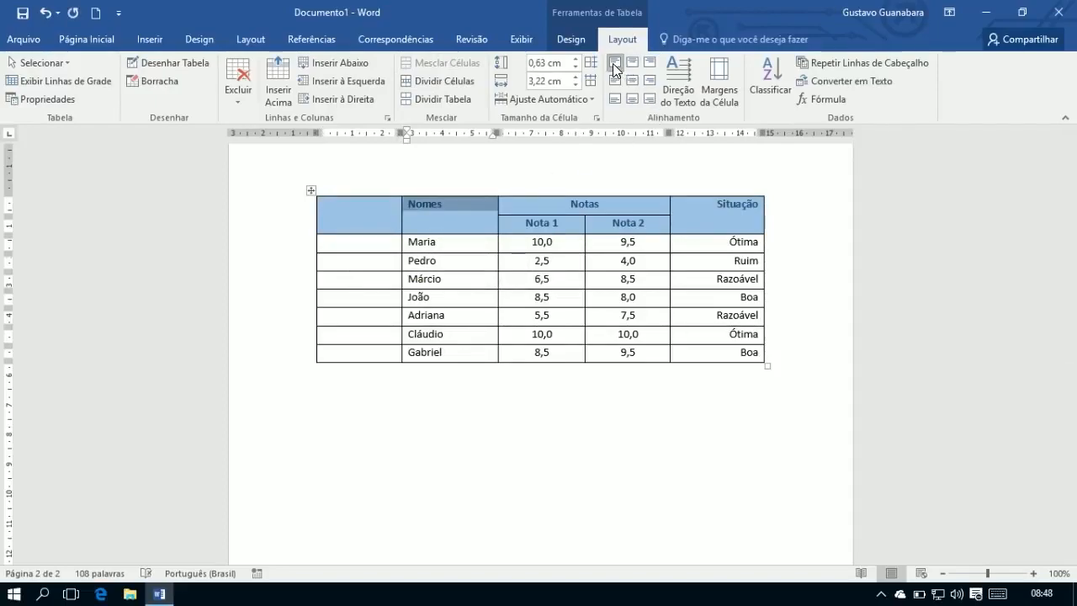
{"action": "left_click", "coordinate": [611, 81]}
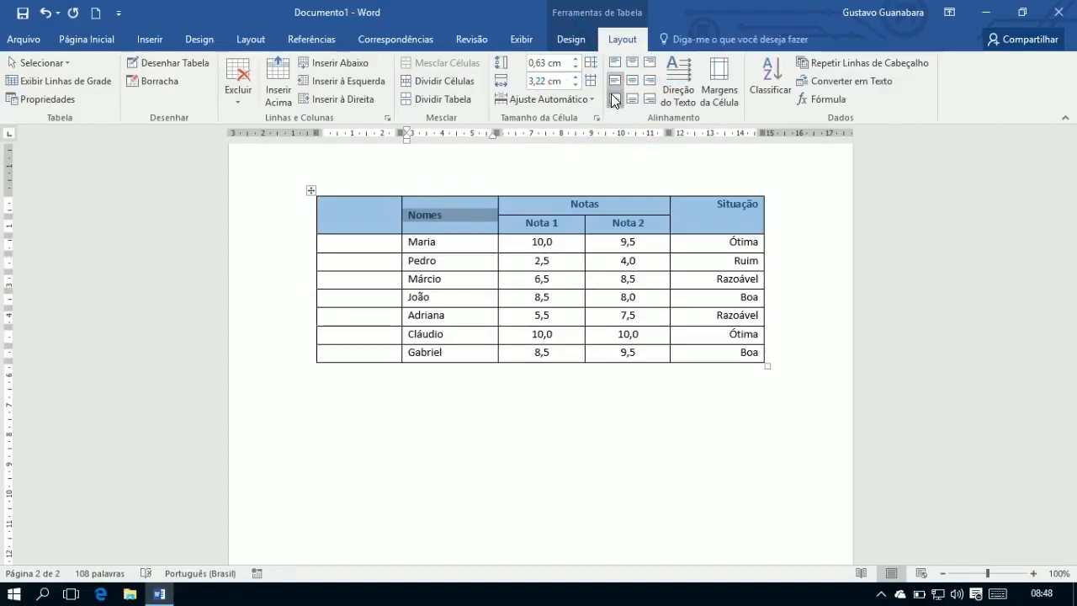
{"action": "left_click", "coordinate": [614, 98]}
{"action": "left_click", "coordinate": [610, 64]}
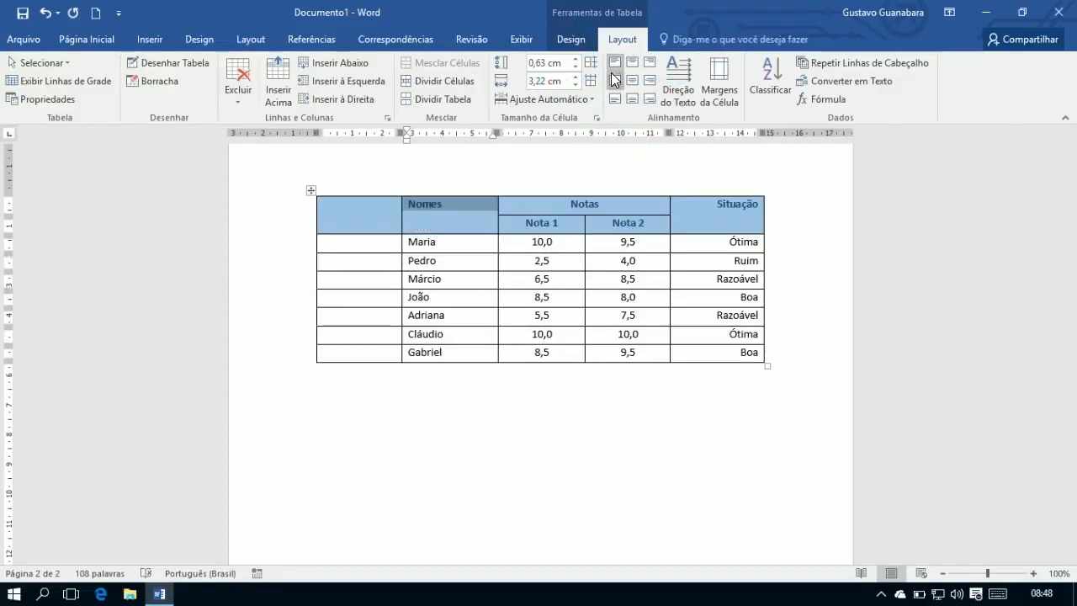
{"action": "left_click", "coordinate": [611, 79]}
{"action": "left_click", "coordinate": [699, 209]}
{"action": "left_click", "coordinate": [649, 83]}
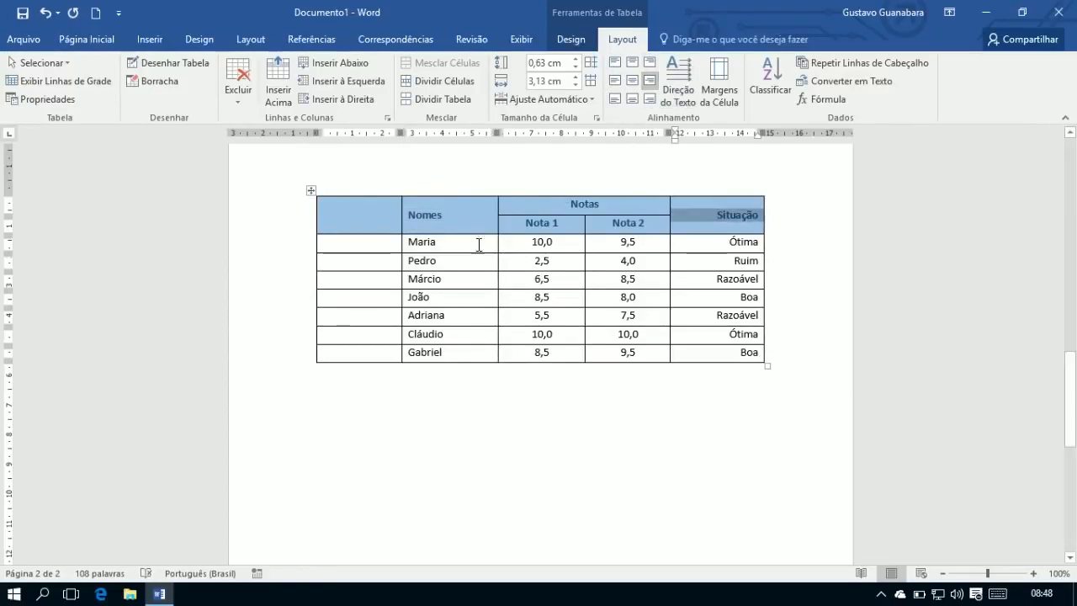
- Enter the heading Tipo in the blank merged heading cell and center it horizontally and vertically
{"action": "left_click", "coordinate": [358, 223]}
{"action": "type", "text": "Tipo"}
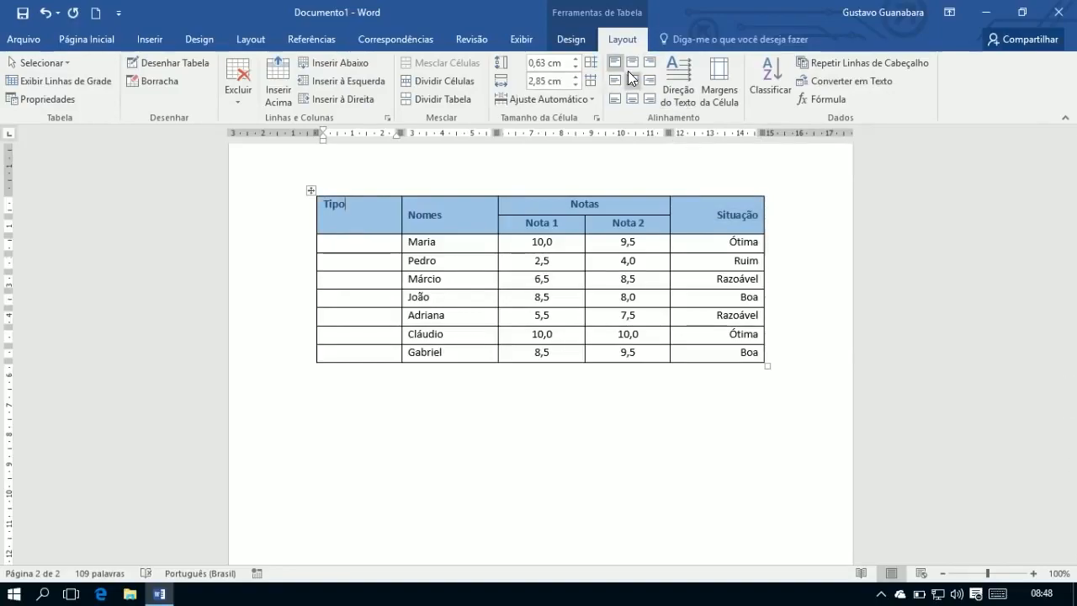
{"action": "left_click", "coordinate": [626, 76]}
- Narrow the Tipo column to about 1.99 cm and slightly widen the Nomes column toward the grades
{"action": "left_click", "coordinate": [345, 243]}
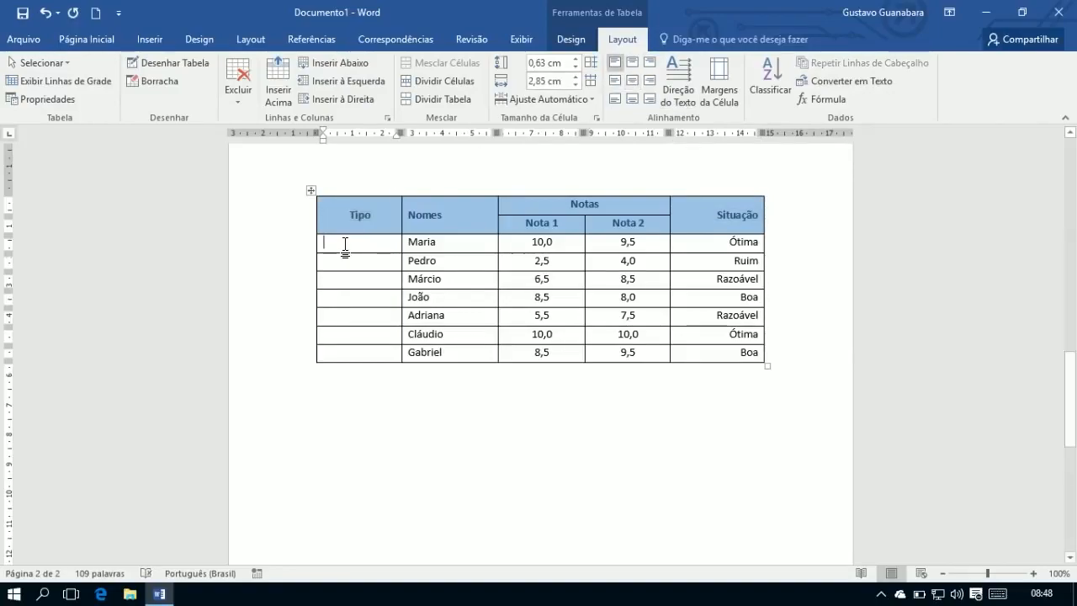
{"action": "left_click_drag", "start_coordinate": [404, 204], "coordinate": [375, 217]}
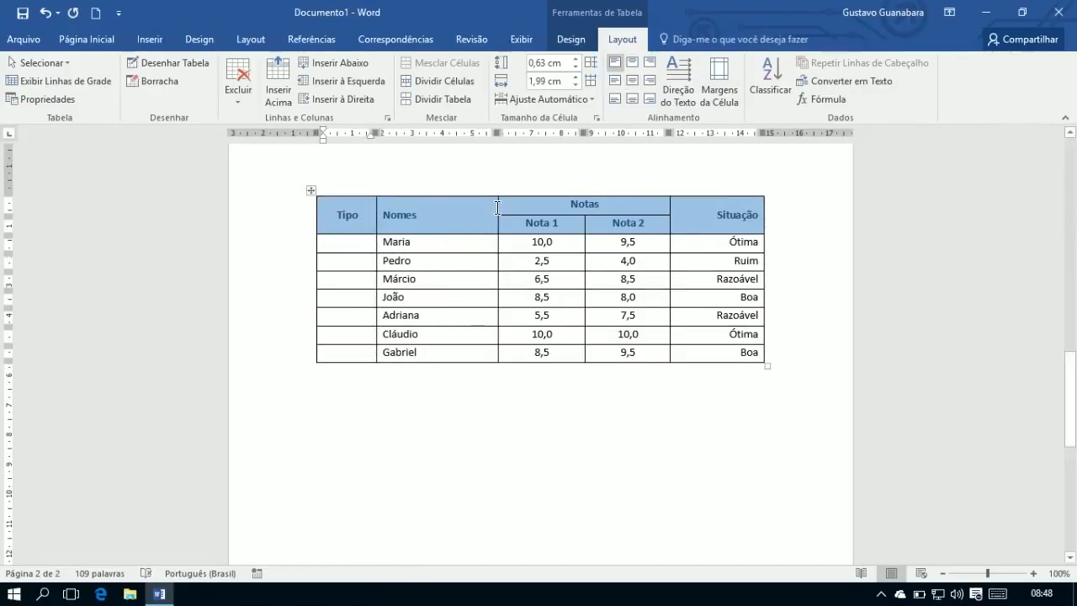
{"action": "mouse_move", "coordinate": [498, 207]}
{"action": "left_mouse_down"}
{"action": "mouse_move", "coordinate": [474, 210]}
{"action": "mouse_move", "coordinate": [520, 219]}
{"action": "mouse_move", "coordinate": [503, 219]}
{"action": "left_mouse_up"}
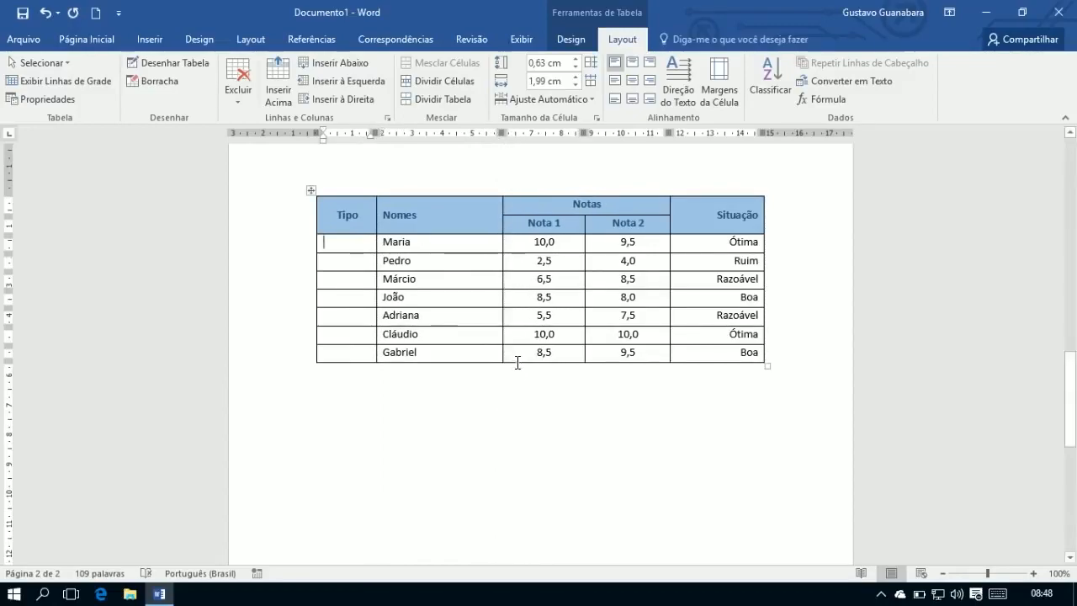
{"action": "left_click", "coordinate": [508, 386]}
- Enter 1º grau in the Tipo column of the first student row and 2º grau in the fourth
{"action": "left_click", "coordinate": [330, 247]}
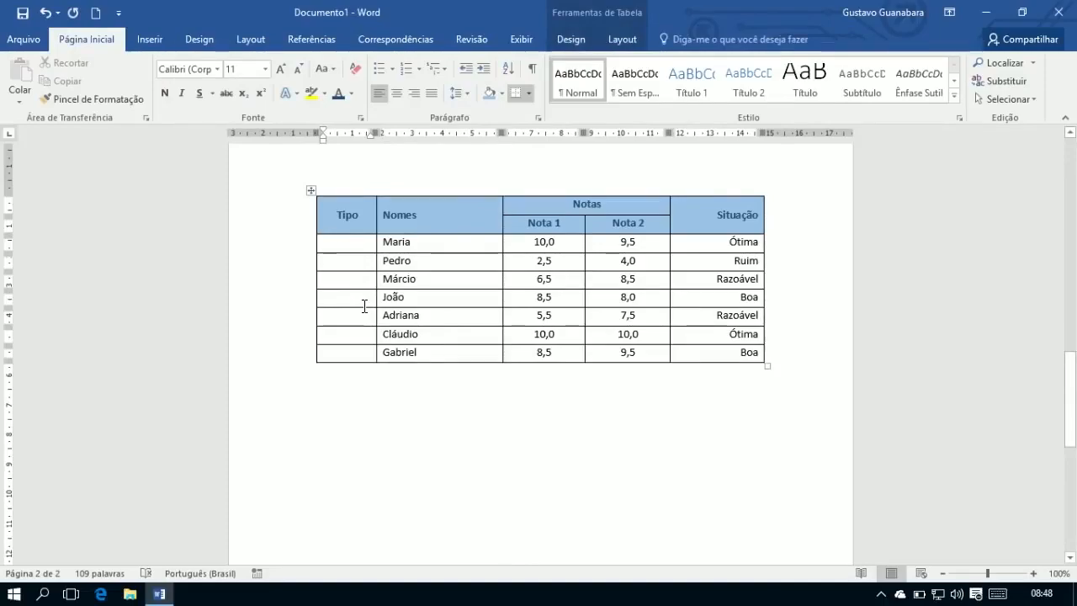
{"action": "type", "text": "1o grau"}
{"action": "type", "text": "2o grau"}
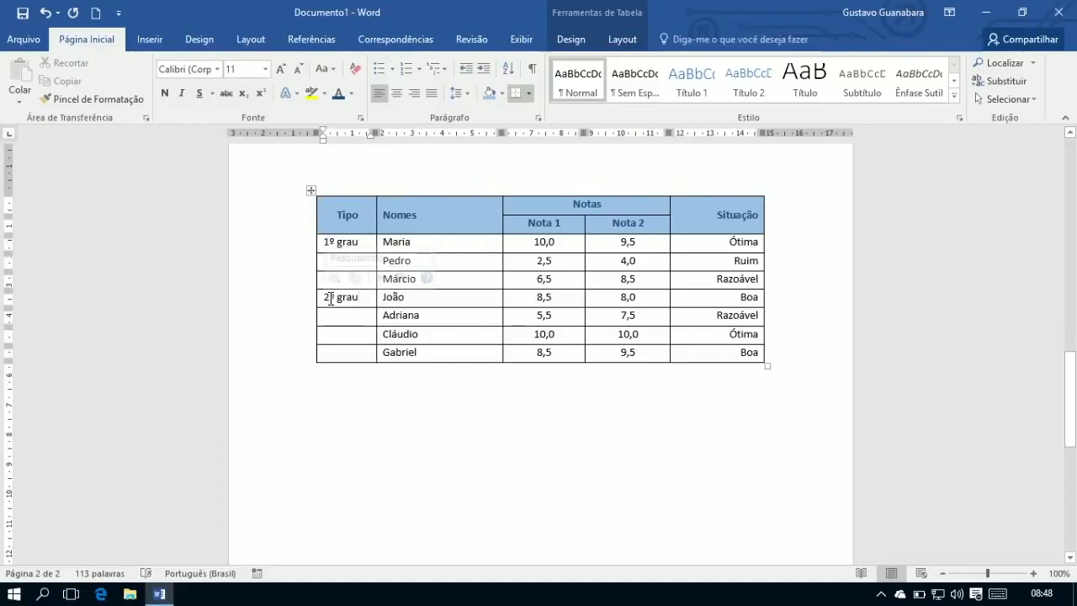
{"action": "left_click", "coordinate": [335, 299]}
{"action": "key", "text": "BackSpace"}
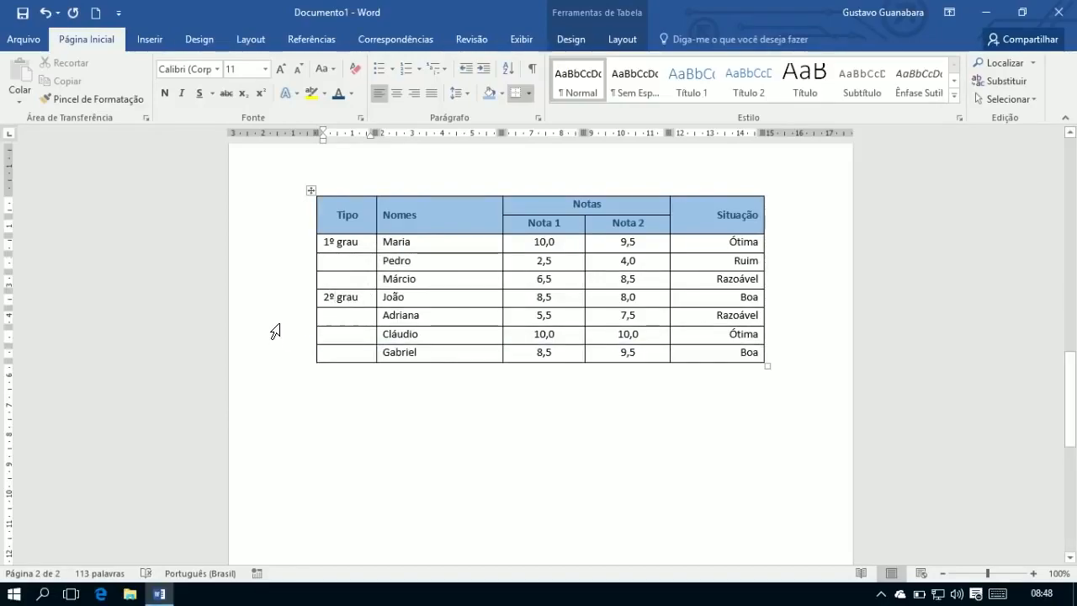
- Merge the 1º grau cell with the two blank cells below and center its text in both directions
{"action": "left_click_drag", "start_coordinate": [356, 240], "coordinate": [359, 284]}
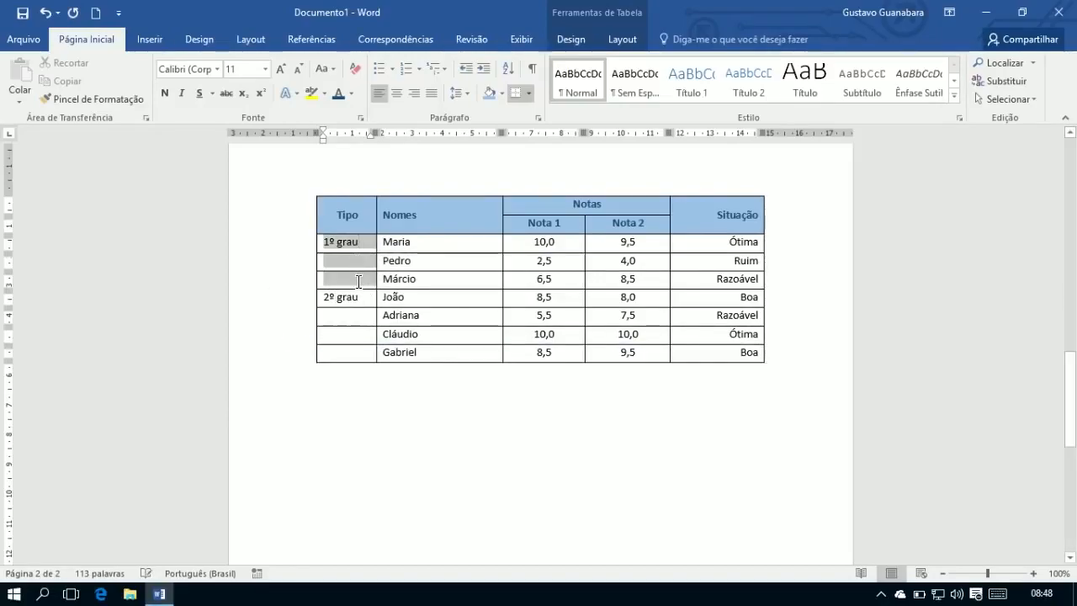
{"action": "left_click", "coordinate": [612, 41]}
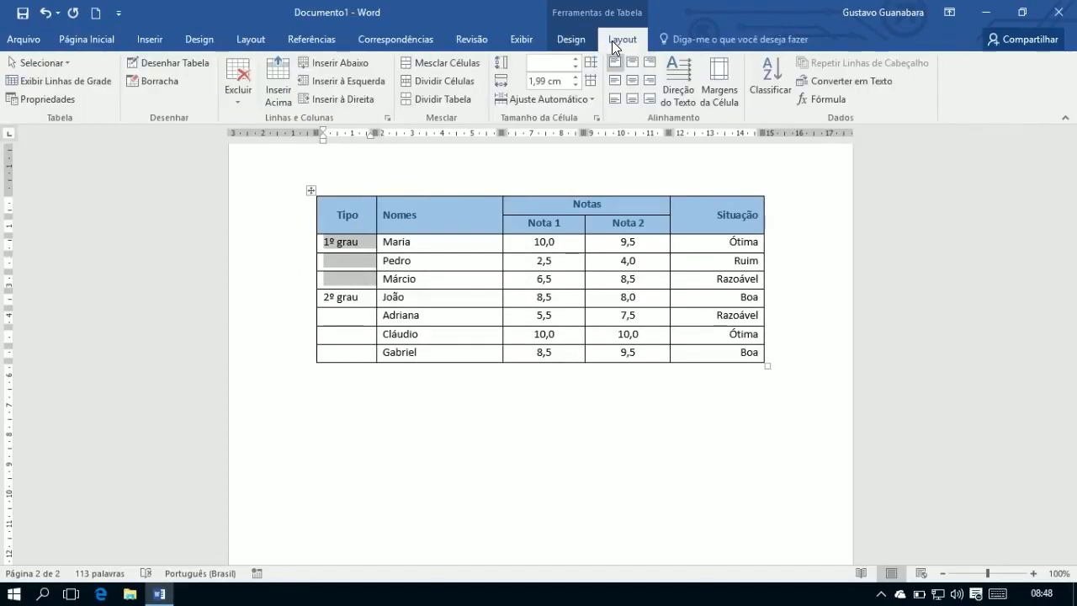
{"action": "left_click", "coordinate": [435, 67]}
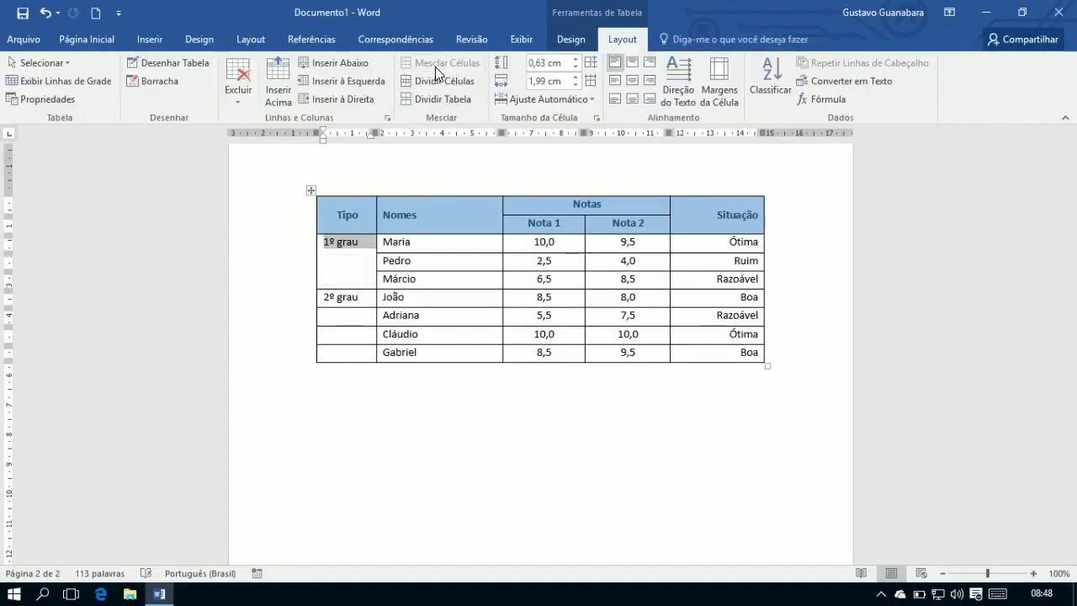
{"action": "left_click", "coordinate": [631, 81]}
- Merge the 2º grau cell with the three blank cells below and center its text in both directions
{"action": "left_click_drag", "start_coordinate": [345, 297], "coordinate": [353, 349]}
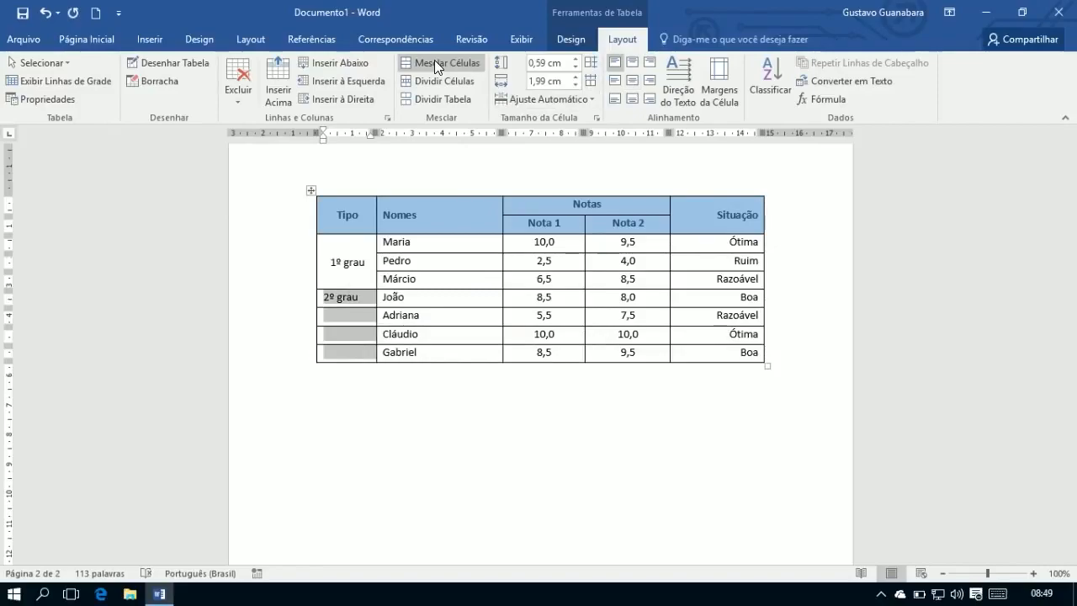
{"action": "left_click", "coordinate": [435, 63]}
{"action": "left_click", "coordinate": [631, 82]}
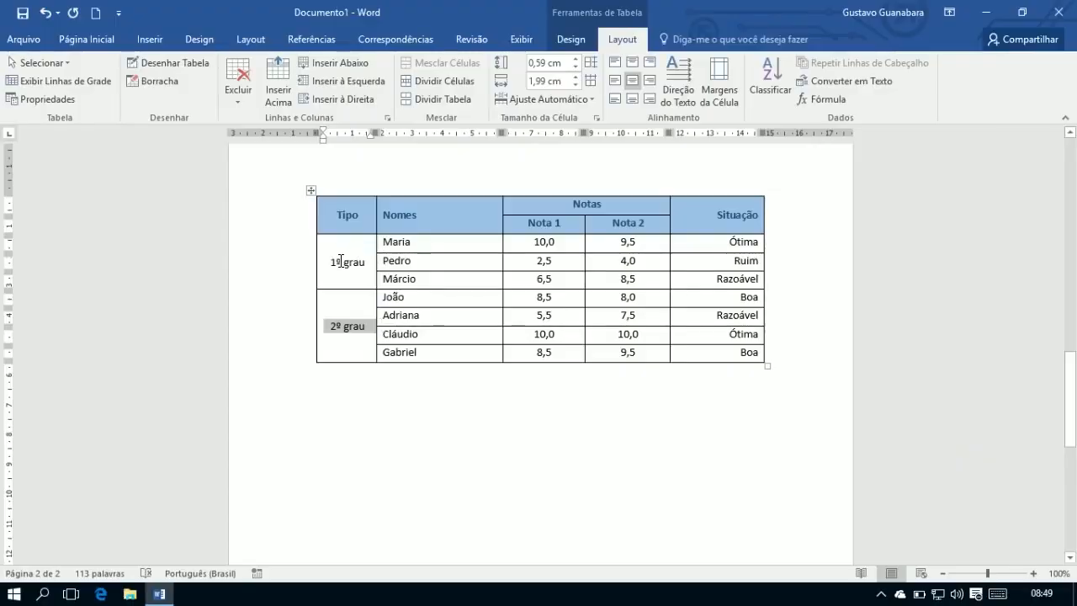
- Rotate the 1º grau and 2º grau text to read vertically from bottom to top, and narrow the Tipo column to fit its heading
{"action": "left_click_drag", "start_coordinate": [340, 261], "coordinate": [354, 333]}
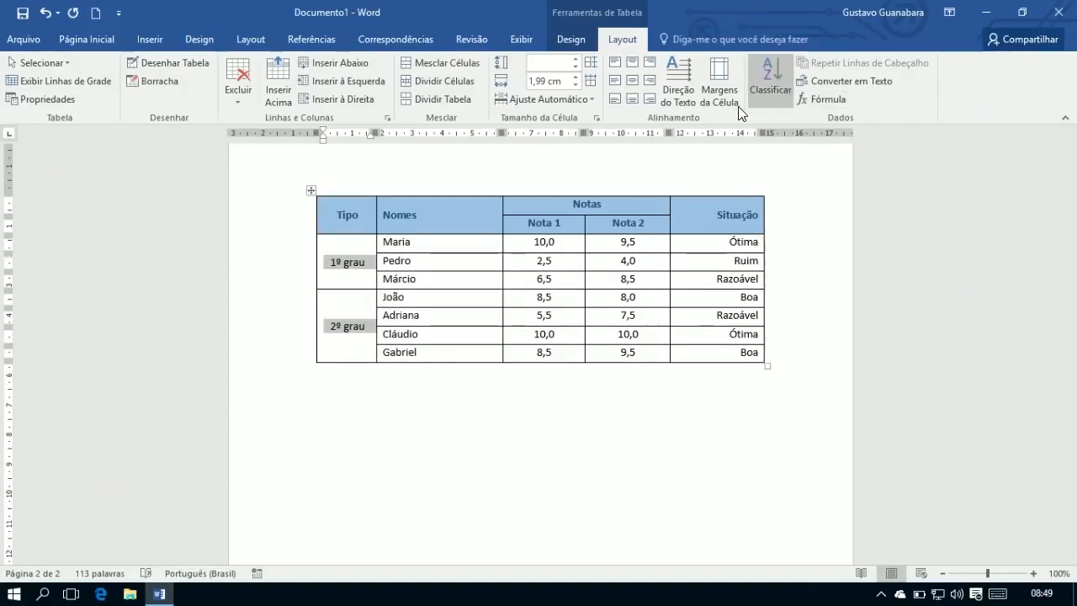
{"action": "left_click", "coordinate": [671, 91]}
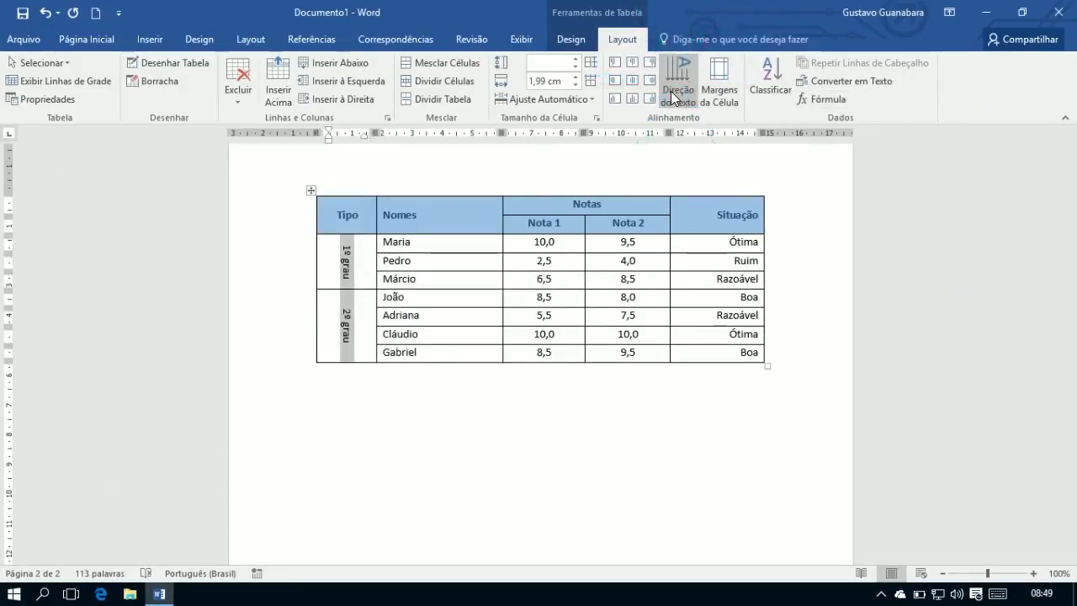
{"action": "left_click", "coordinate": [349, 397]}
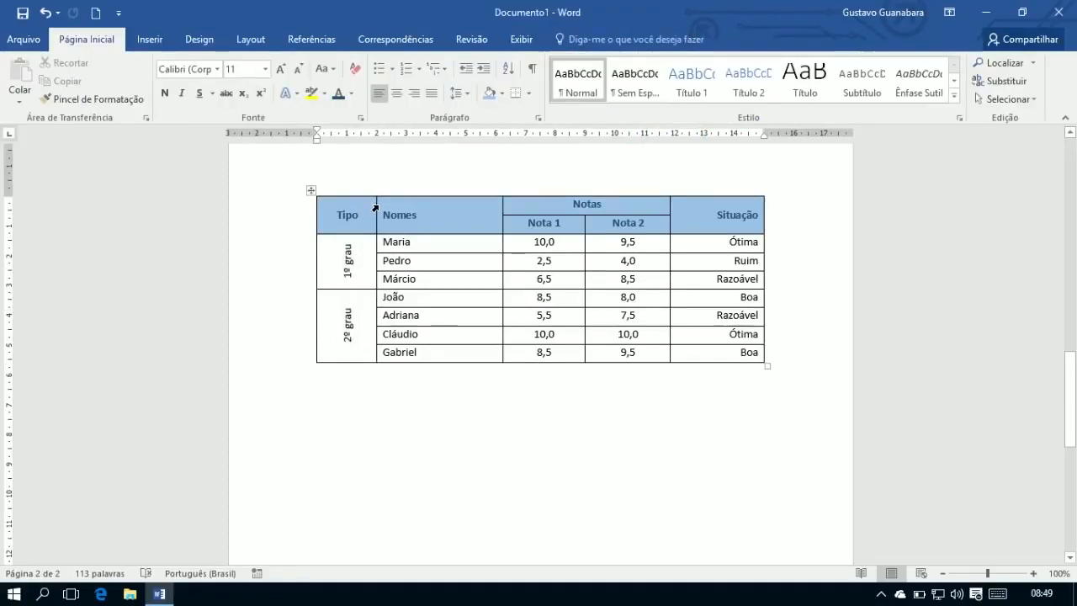
{"action": "left_click_drag", "start_coordinate": [376, 208], "coordinate": [349, 211]}
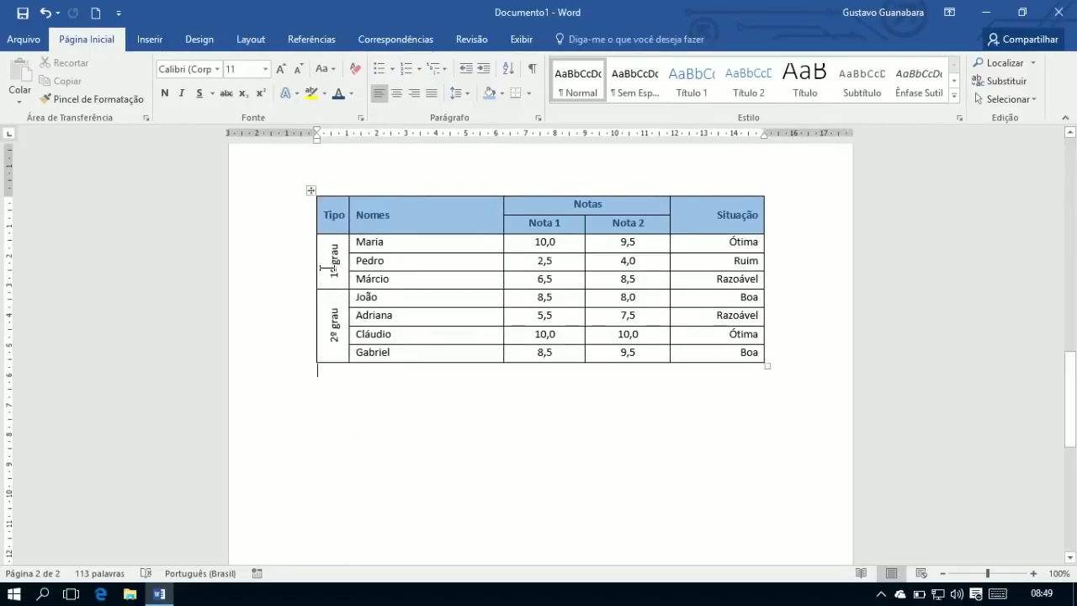
- Shade the 1º grau and 2º grau cells with a lighter blue theme color than the heading rows
{"action": "left_click_drag", "start_coordinate": [330, 261], "coordinate": [327, 313]}
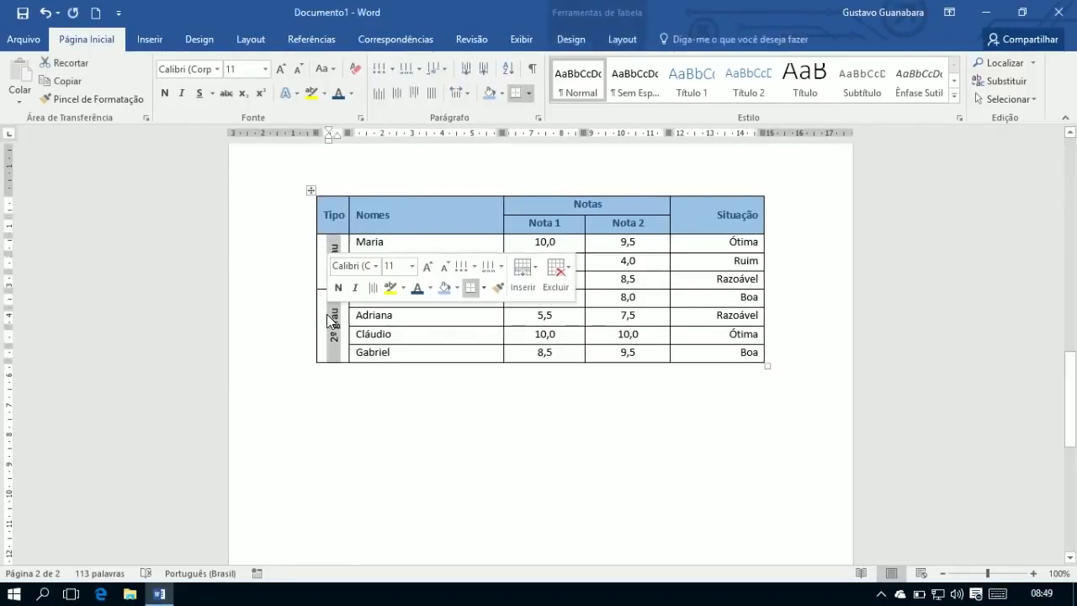
{"action": "left_click", "coordinate": [575, 35]}
{"action": "left_click", "coordinate": [668, 96]}
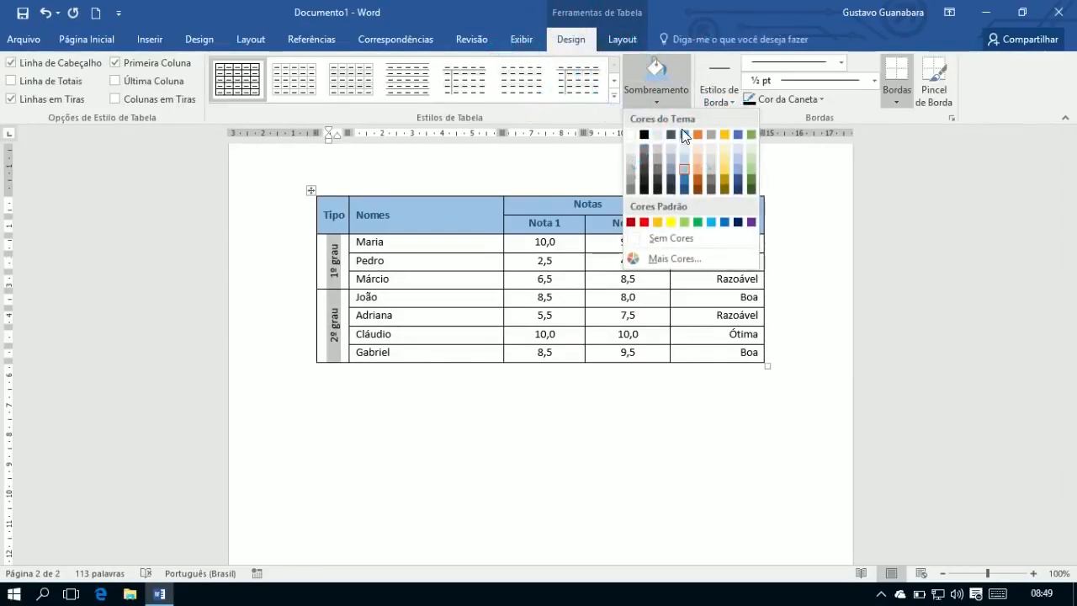
{"action": "left_click", "coordinate": [683, 159]}
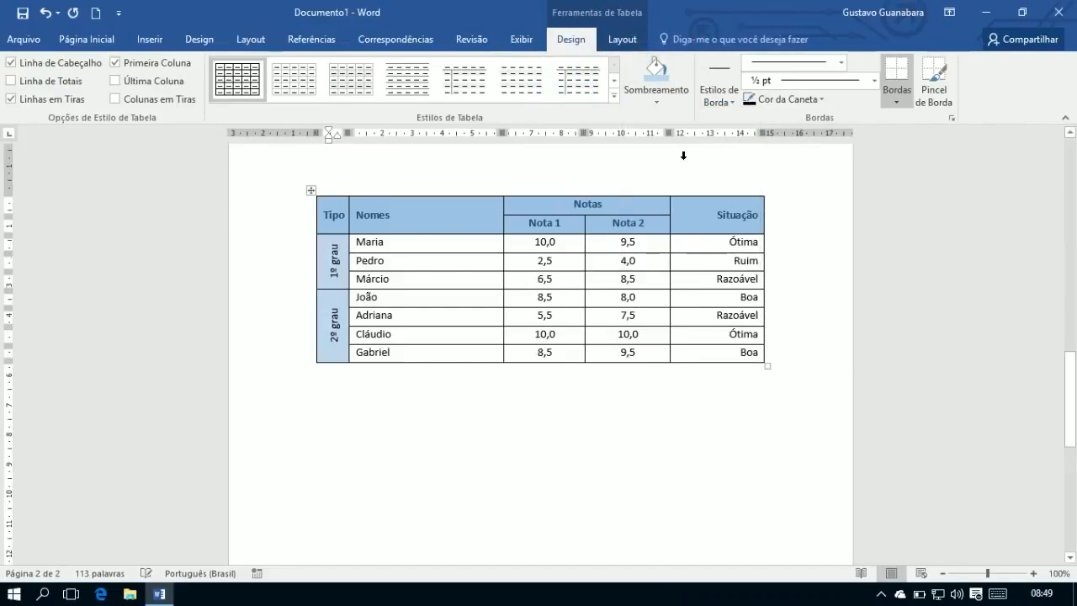
{"action": "left_click", "coordinate": [392, 389]}
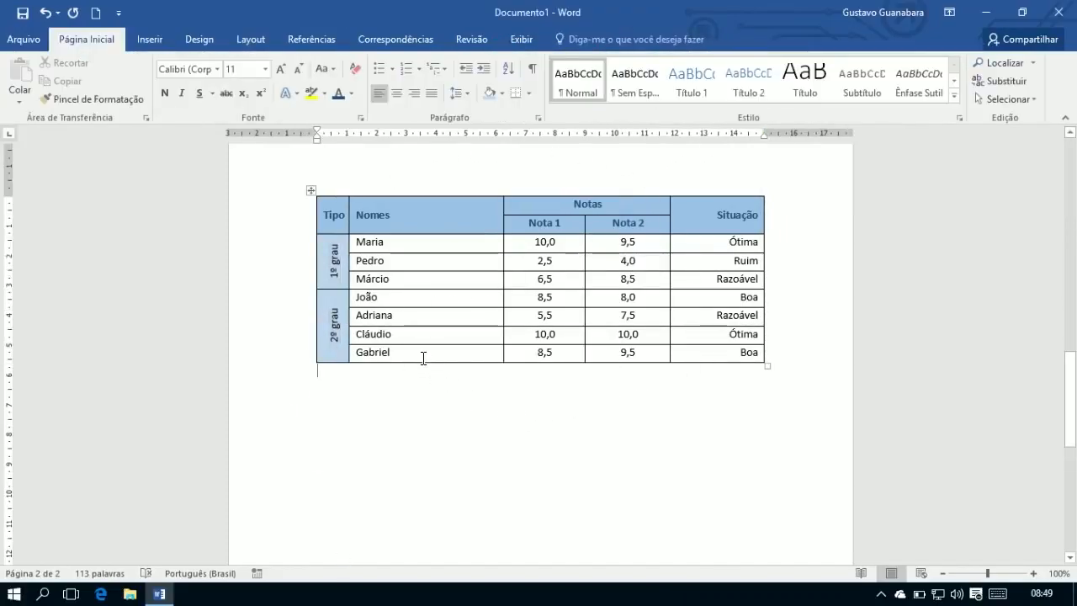
- Autofit the table's columns to their contents
{"action": "left_click_drag", "start_coordinate": [545, 224], "coordinate": [607, 354]}
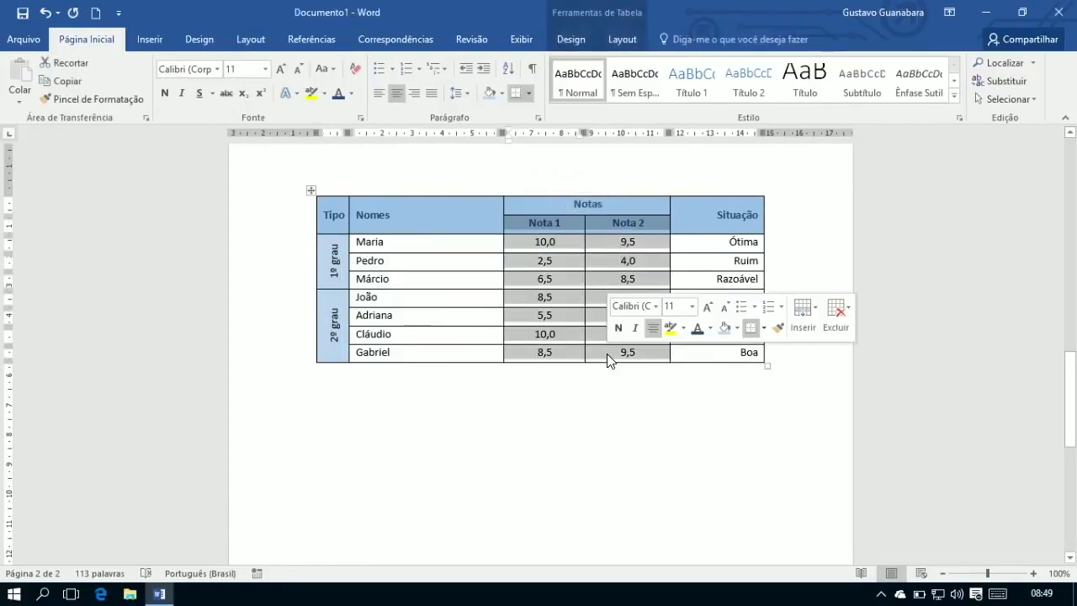
{"action": "left_click", "coordinate": [605, 42]}
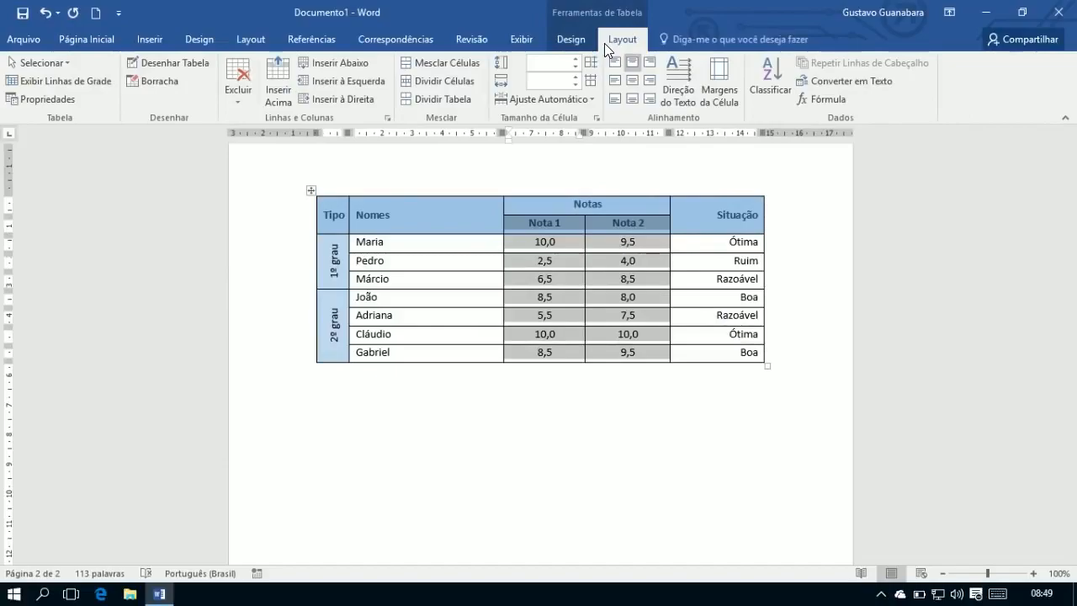
{"action": "left_click", "coordinate": [580, 99]}
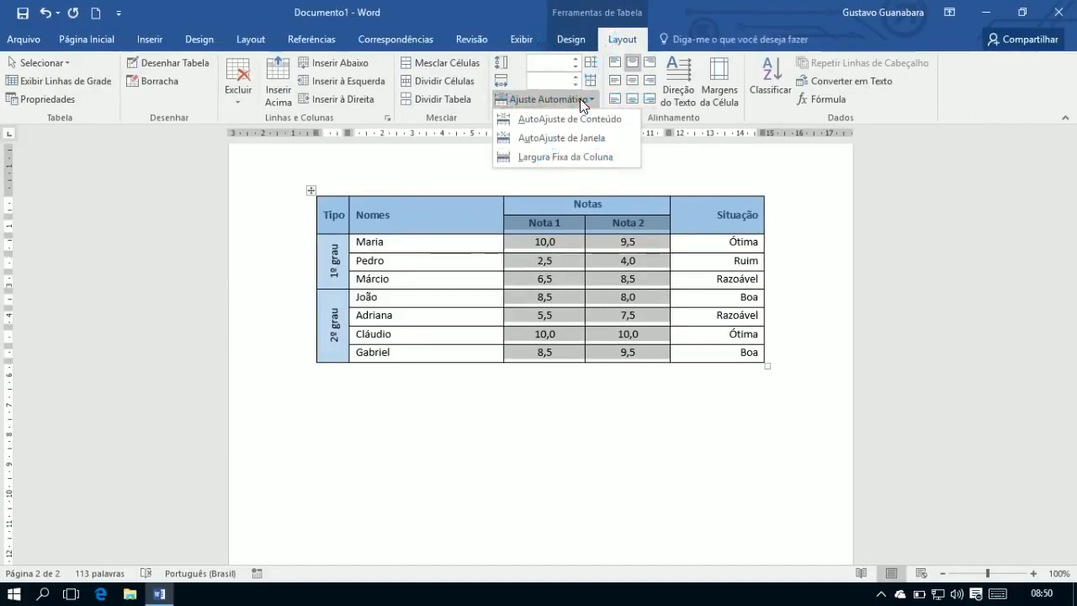
{"action": "left_click", "coordinate": [556, 122]}
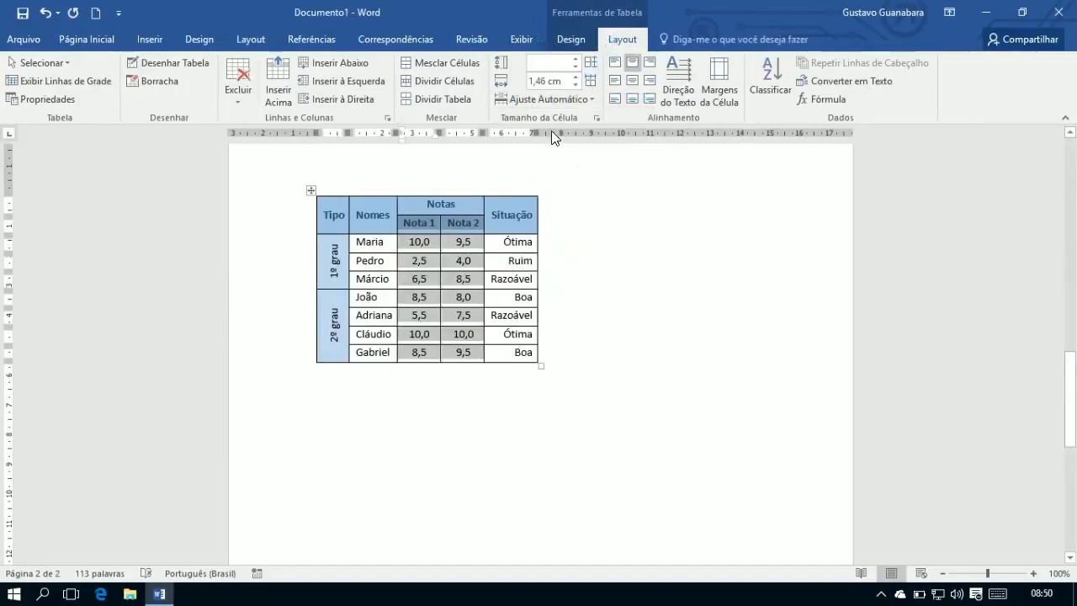
{"action": "left_click", "coordinate": [474, 352]}
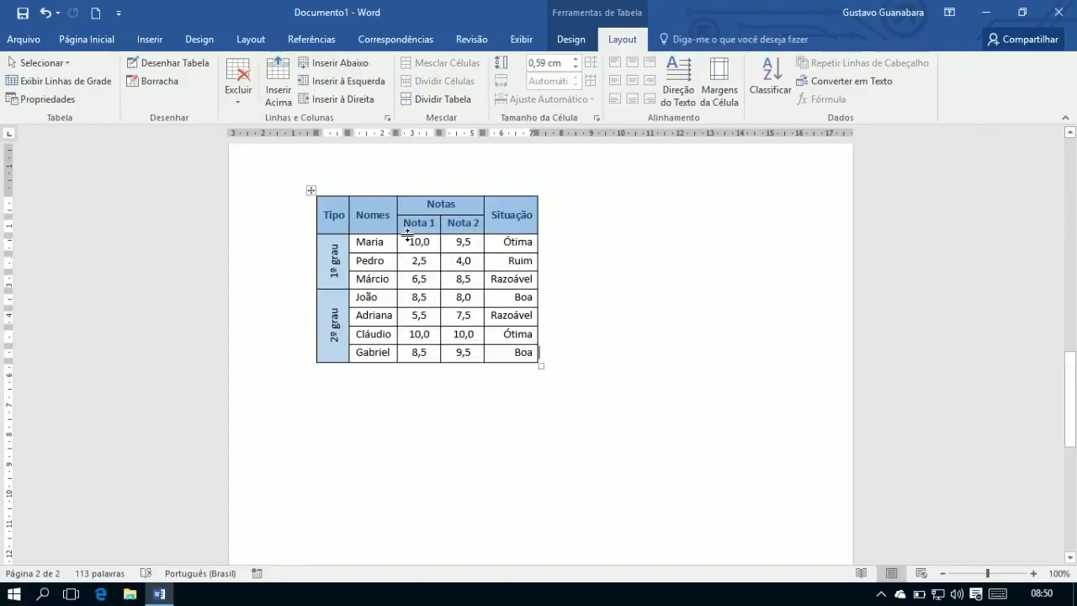
- Try widening the Nota 1 and Nota 2 columns together in small increments
{"action": "left_click_drag", "start_coordinate": [411, 223], "coordinate": [467, 355]}
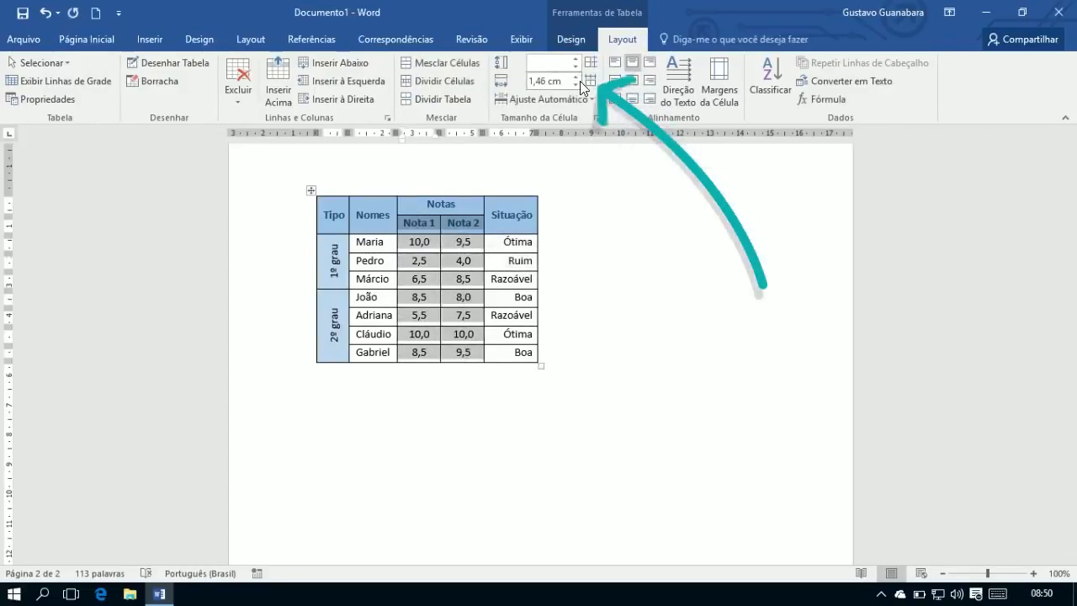
{"action": "left_click", "coordinate": [577, 78]}
{"action": "left_click", "coordinate": [578, 78]}
{"action": "left_click", "coordinate": [577, 78]}
{"action": "left_click", "coordinate": [578, 77]}
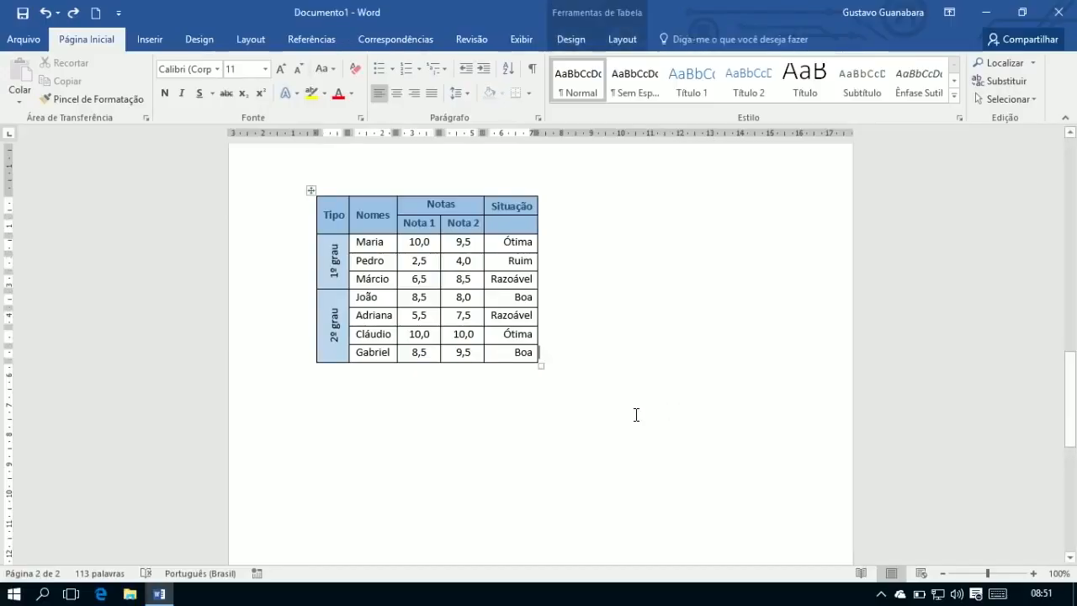
- Generate sample text below the table with =rand(2,6)
{"action": "left_click", "coordinate": [320, 402]}
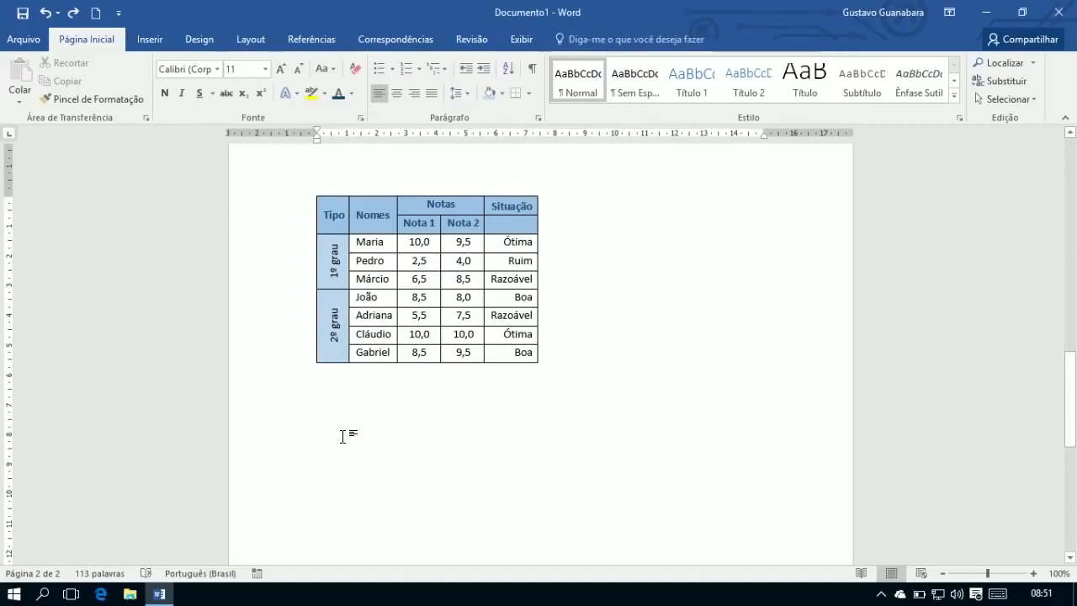
{"action": "type", "text": "=rand(2"}
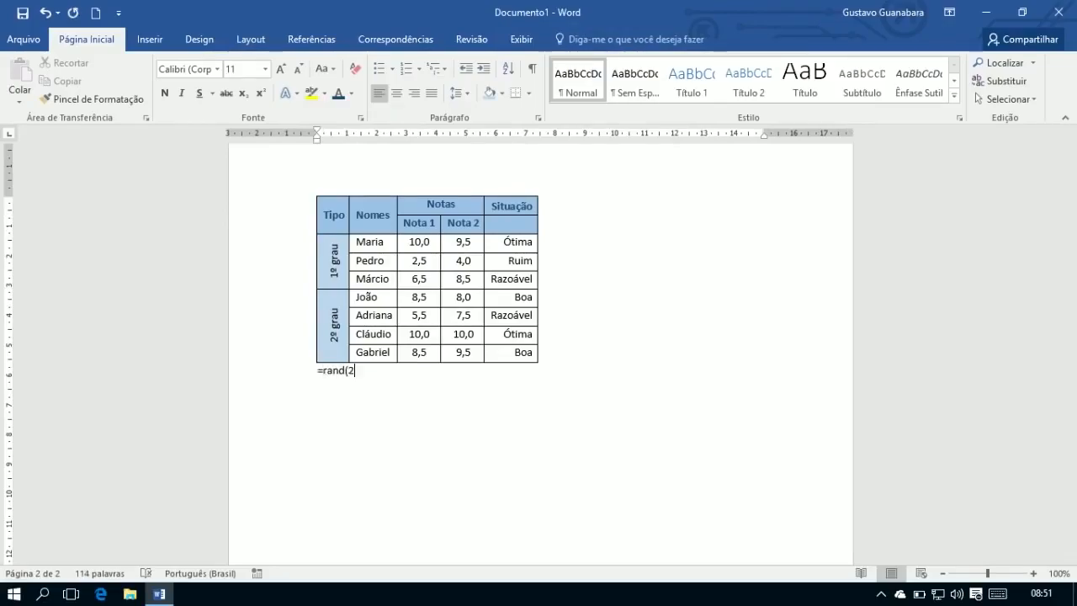
{"action": "type", "text": ",6)"}
{"action": "key", "text": "Return"}
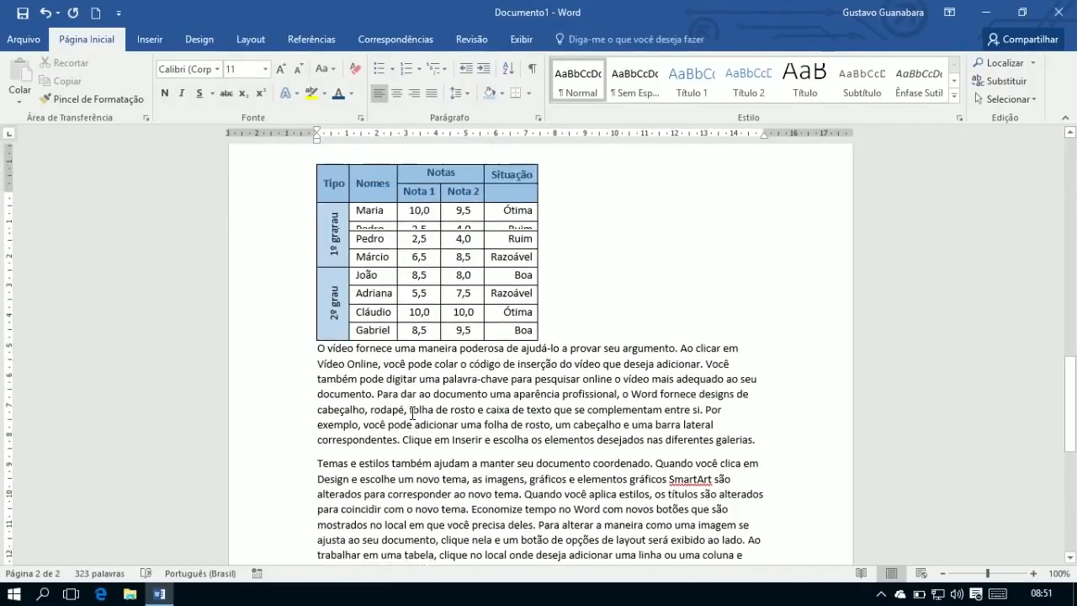
- Try to enter the text jkjk in the blank space beside the table, and undo it
{"action": "left_click", "coordinate": [588, 351]}
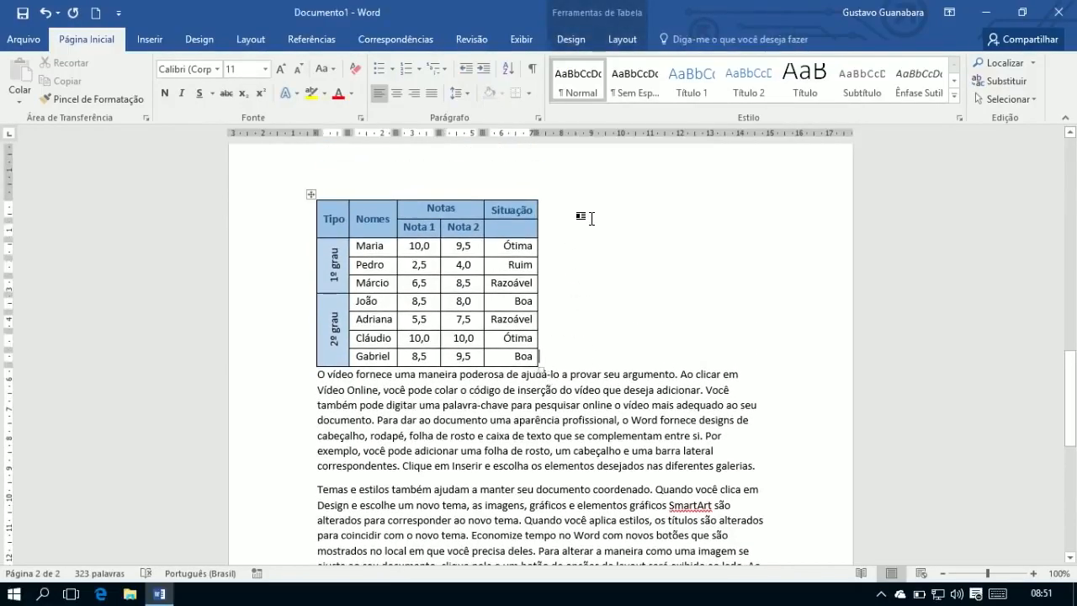
{"action": "left_click", "coordinate": [581, 266]}
{"action": "type", "text": "jkjk"}
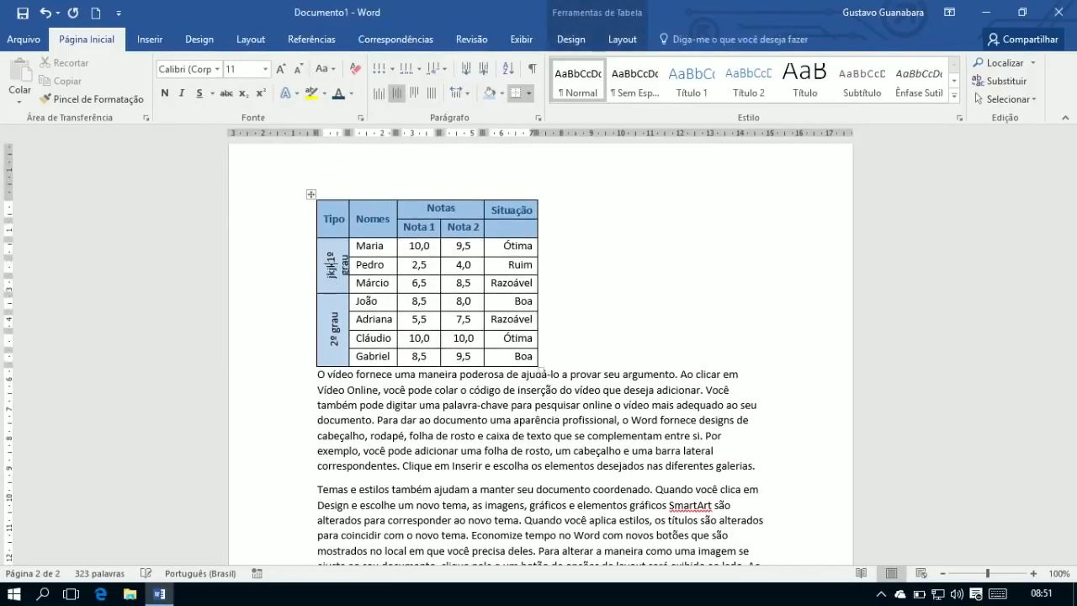
{"action": "key", "text": "ctrl+z"}
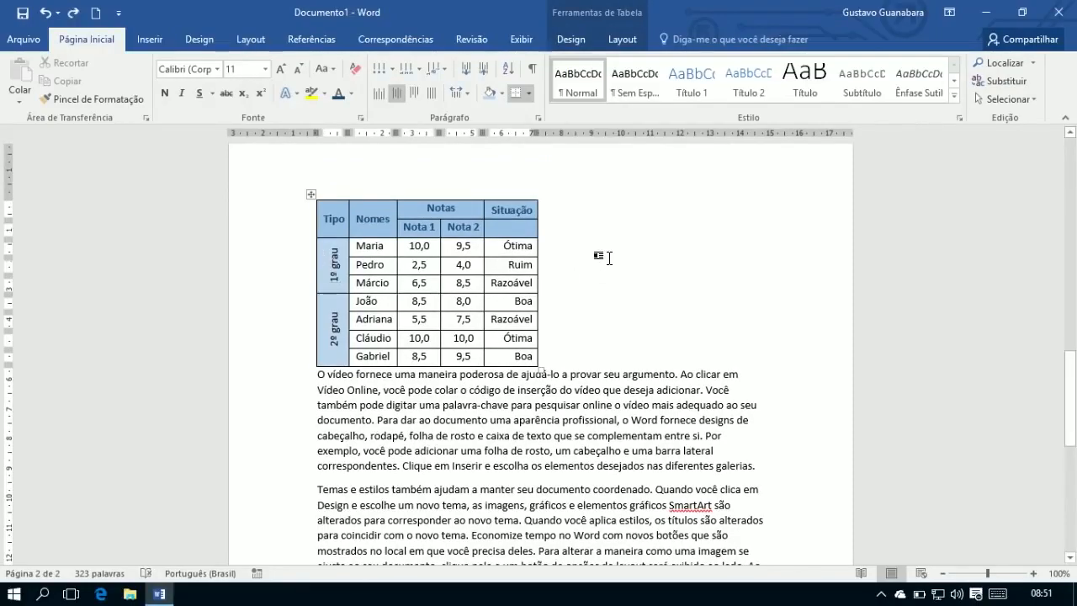
{"action": "left_click", "coordinate": [573, 254]}
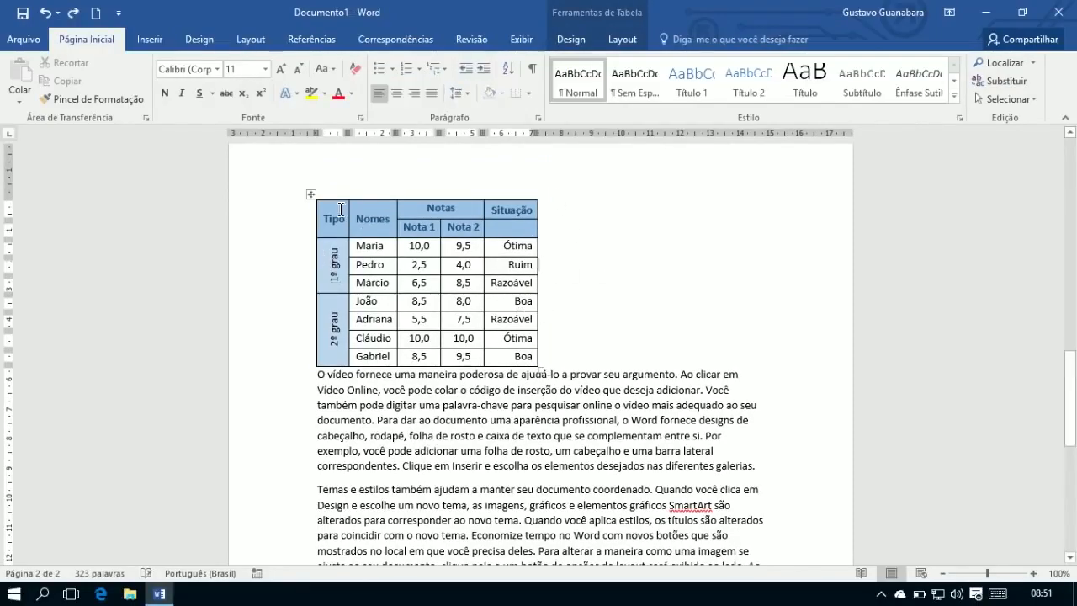
- Set the whole table to left alignment with text wrapping around it in the table properties
{"action": "left_click", "coordinate": [312, 195]}
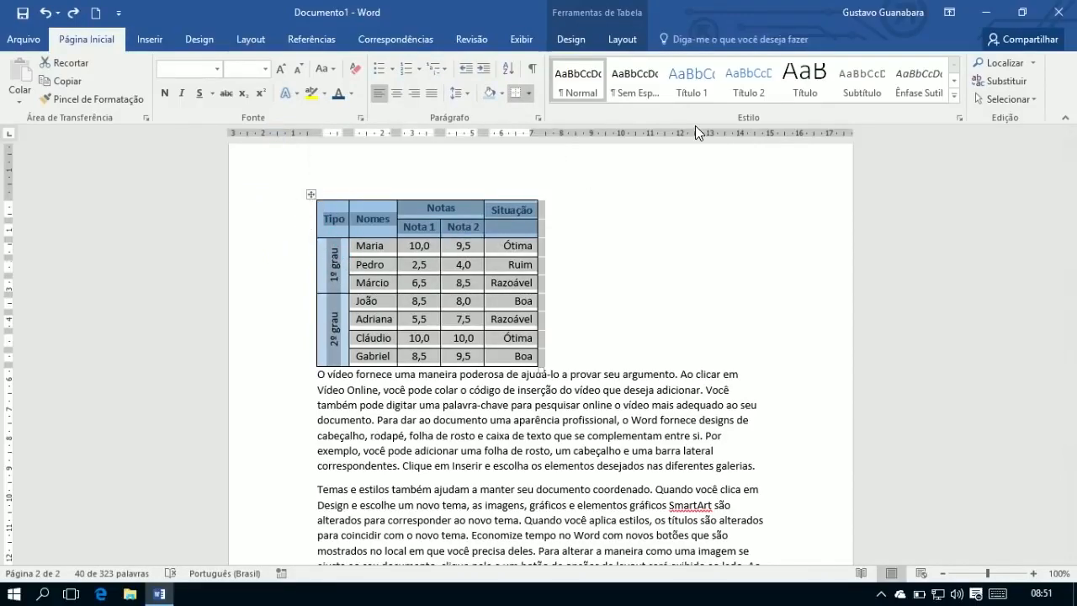
{"action": "left_click", "coordinate": [621, 39]}
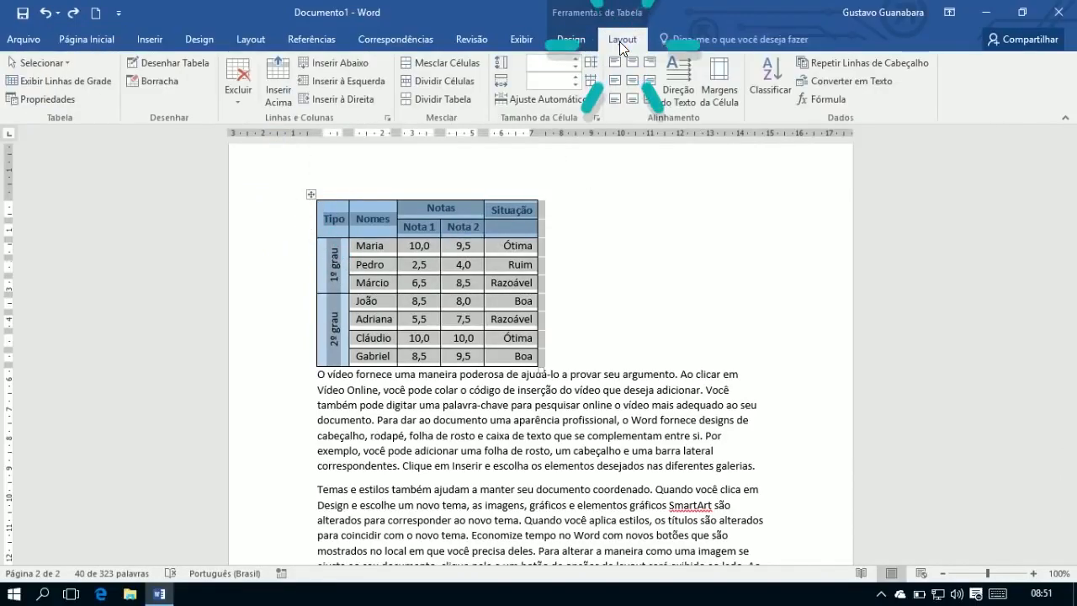
{"action": "left_click", "coordinate": [53, 98]}
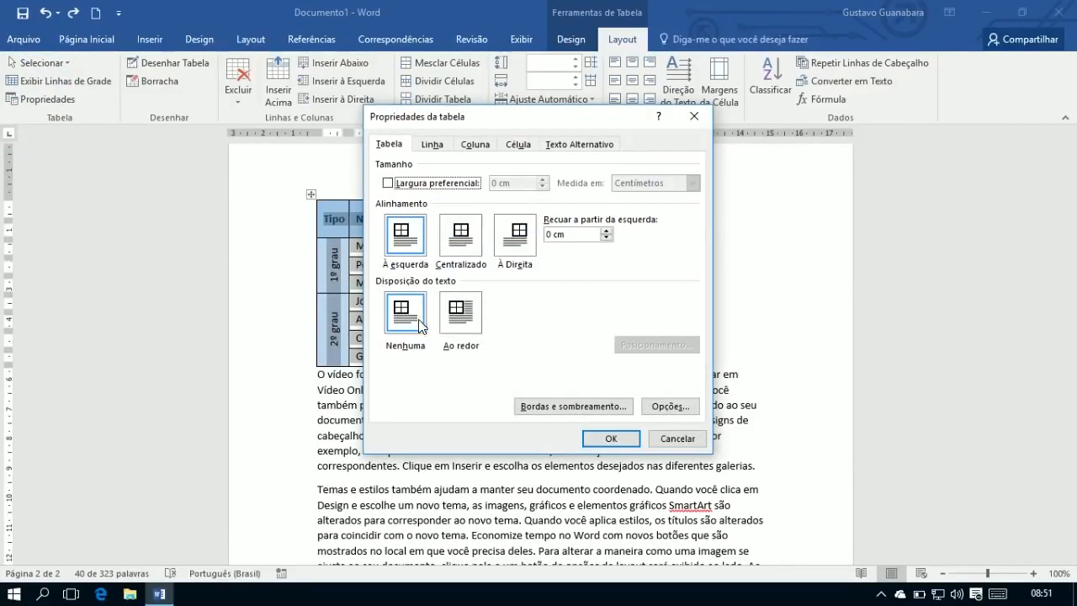
{"action": "left_click", "coordinate": [460, 244]}
{"action": "left_click", "coordinate": [463, 328]}
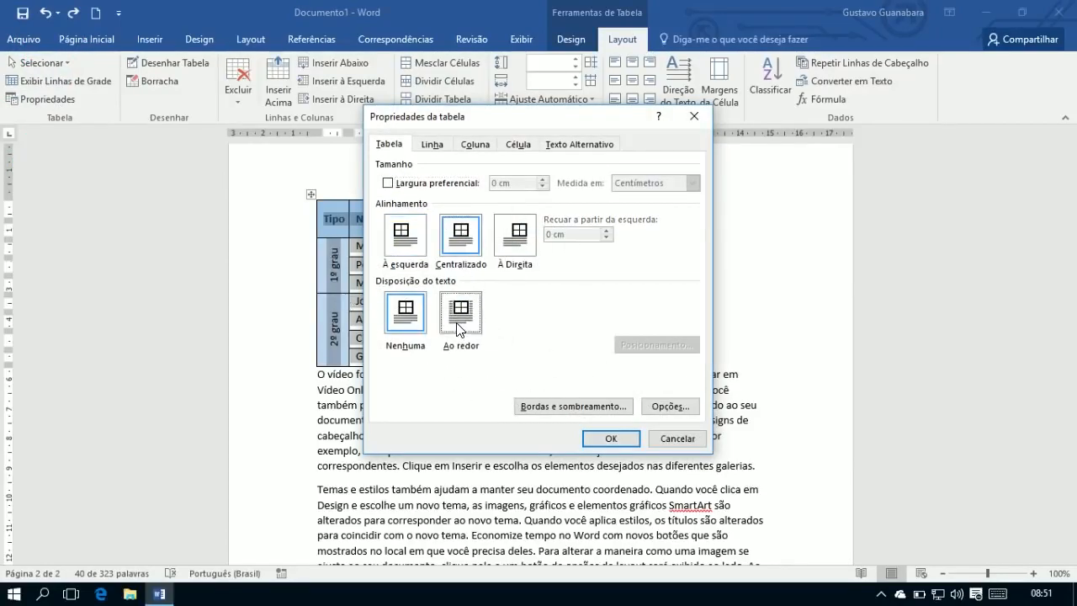
{"action": "left_click", "coordinate": [404, 320]}
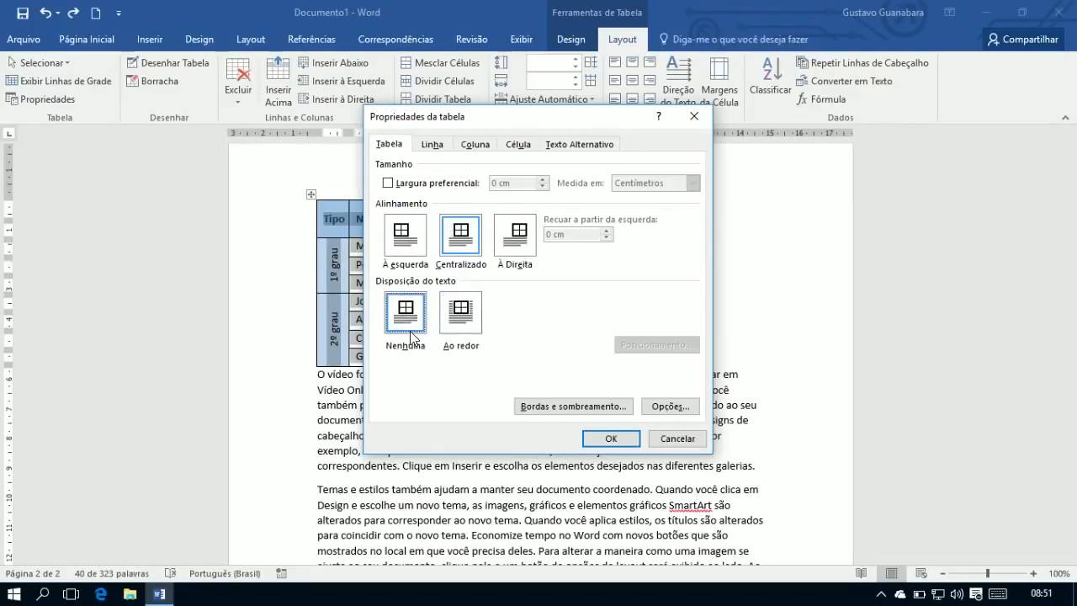
{"action": "left_click", "coordinate": [509, 242]}
{"action": "left_click", "coordinate": [446, 241]}
{"action": "left_click", "coordinate": [405, 243]}
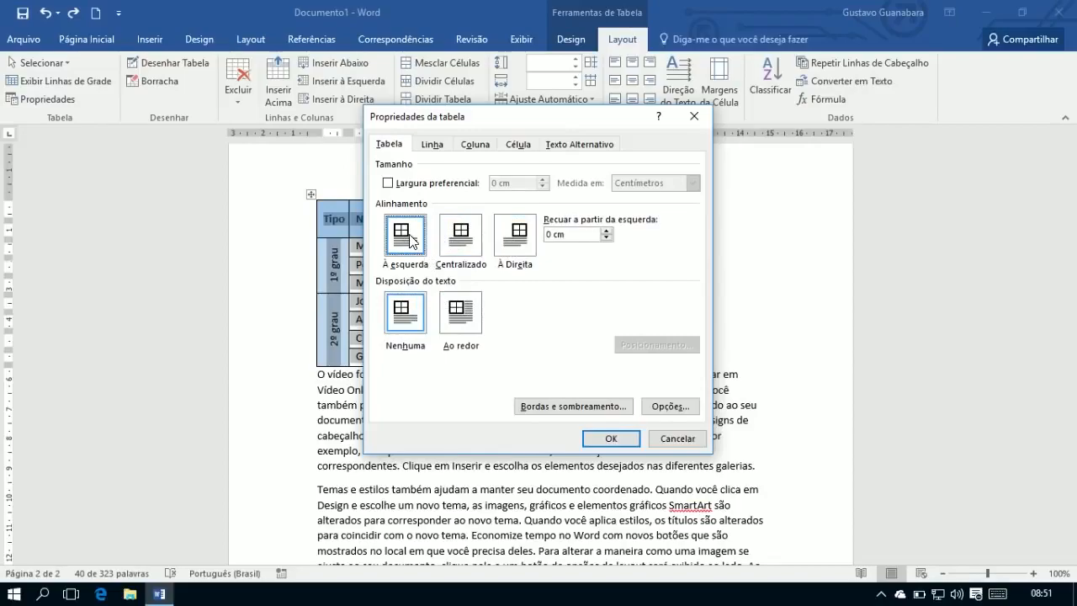
{"action": "left_click", "coordinate": [452, 315]}
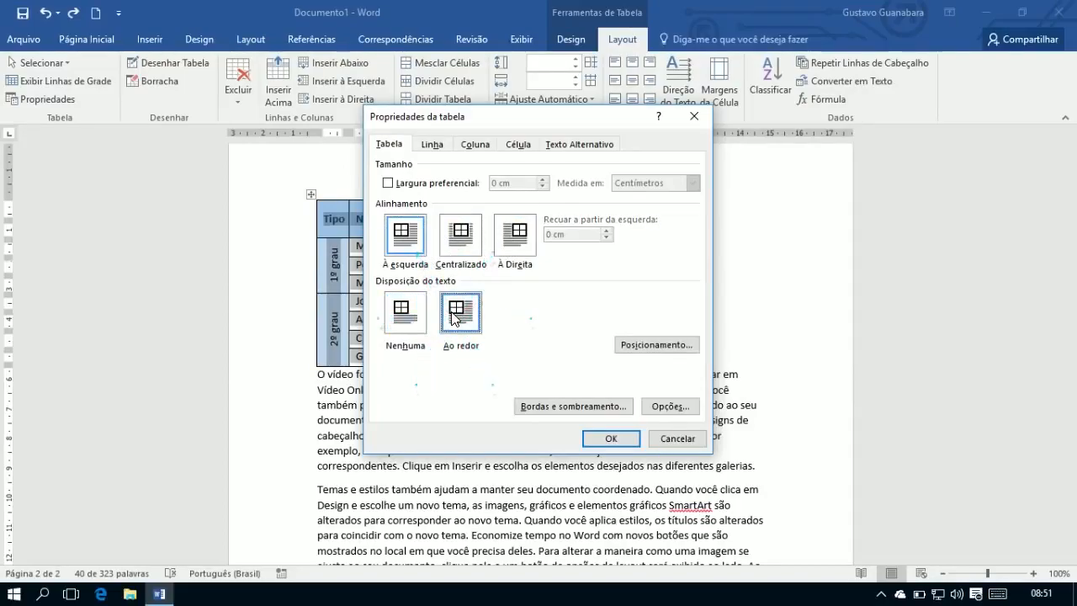
{"action": "left_click", "coordinate": [606, 437]}
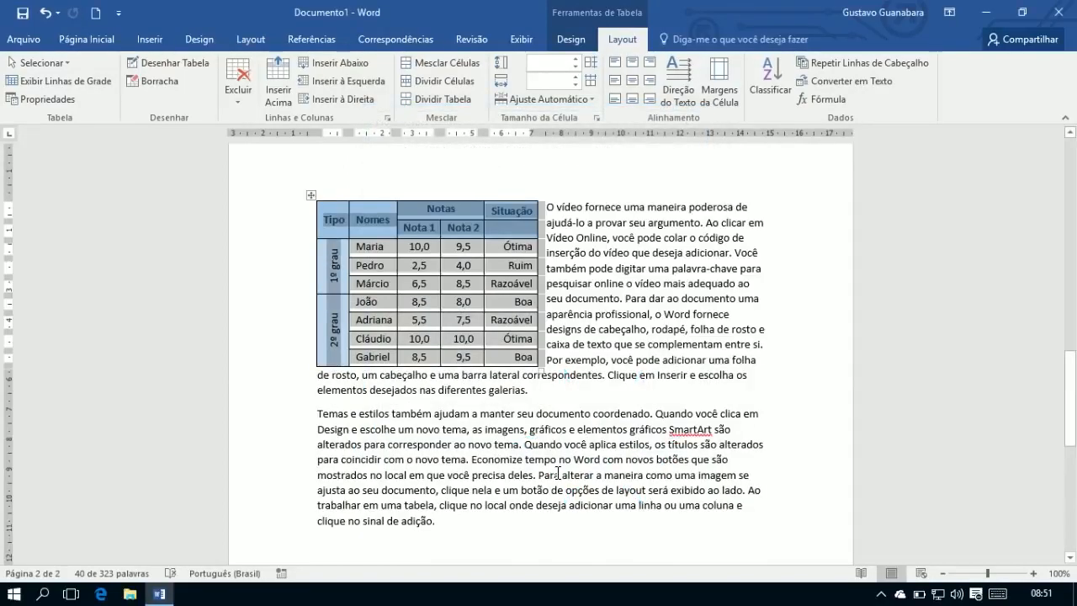
{"action": "left_click", "coordinate": [558, 473]}
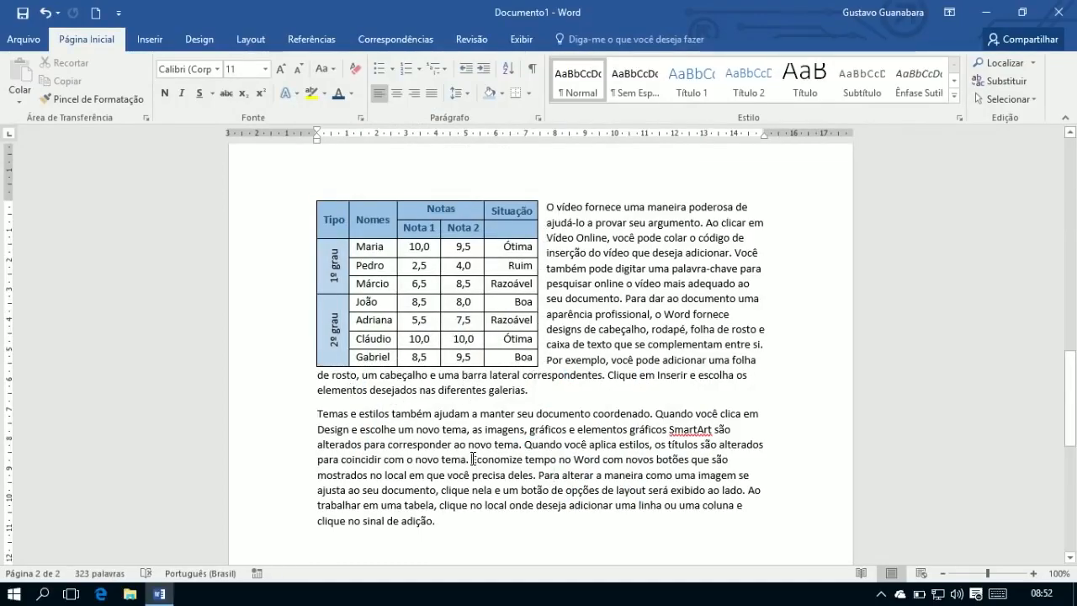
- Try moving the table to the middle of the first paragraph with text on both sides, and undo the move
{"action": "left_click_drag", "start_coordinate": [308, 193], "coordinate": [428, 195]}
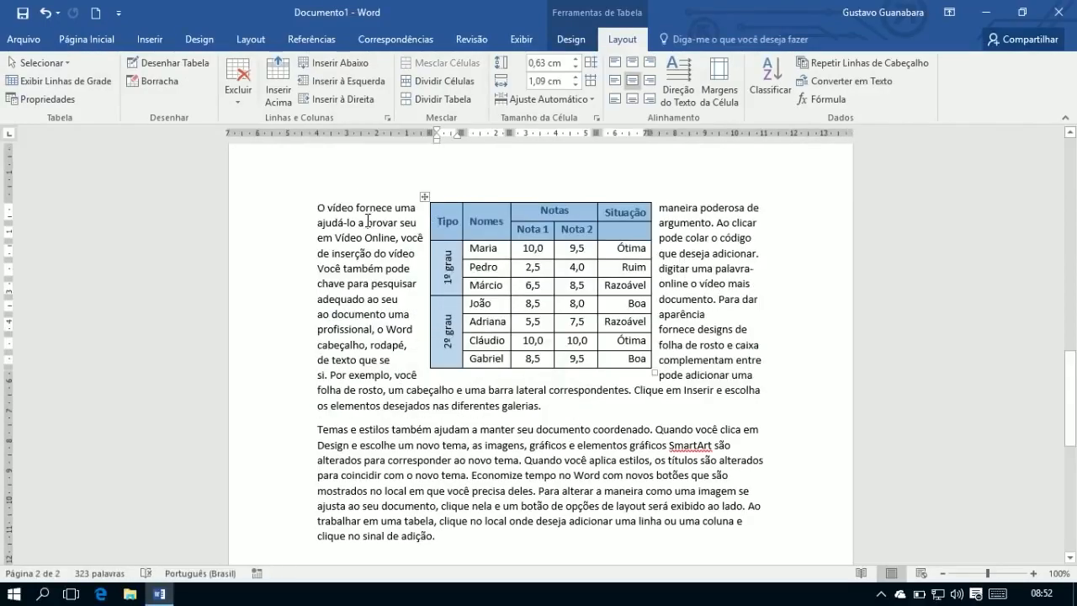
{"action": "mouse_move", "coordinate": [422, 196]}
{"action": "left_mouse_down"}
{"action": "mouse_move", "coordinate": [347, 203]}
{"action": "mouse_move", "coordinate": [416, 198]}
{"action": "left_mouse_up"}
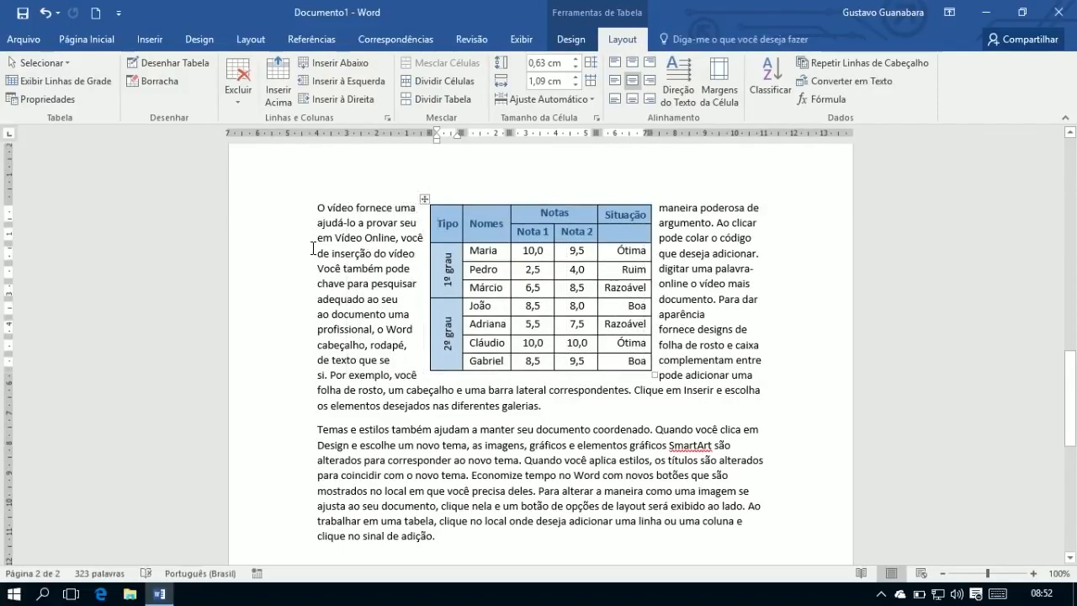
{"action": "left_click_drag", "start_coordinate": [315, 210], "coordinate": [417, 208]}
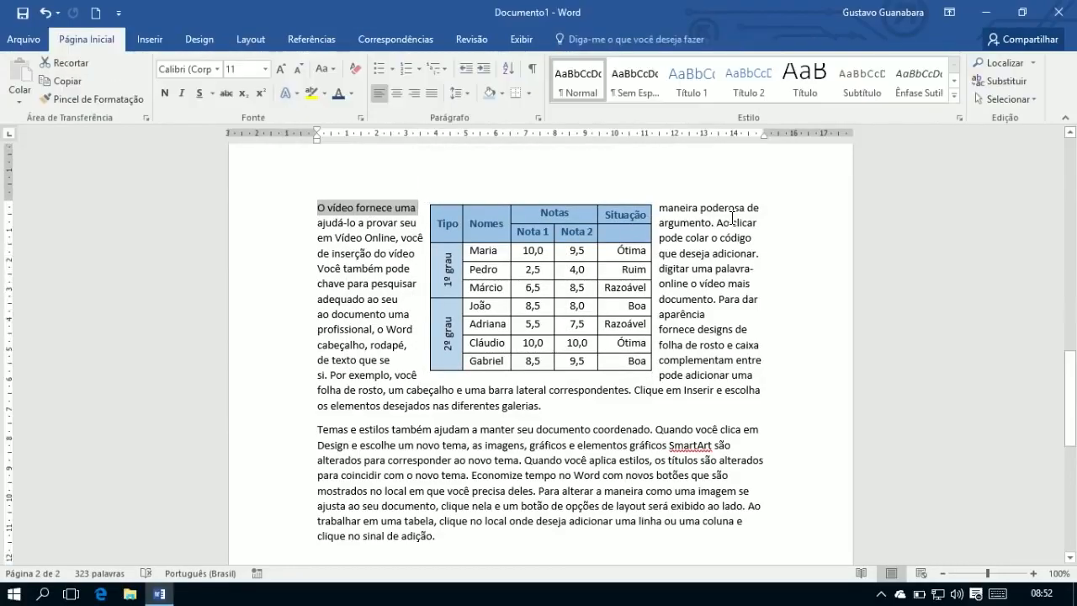
{"action": "key", "text": "ctrl+z"}
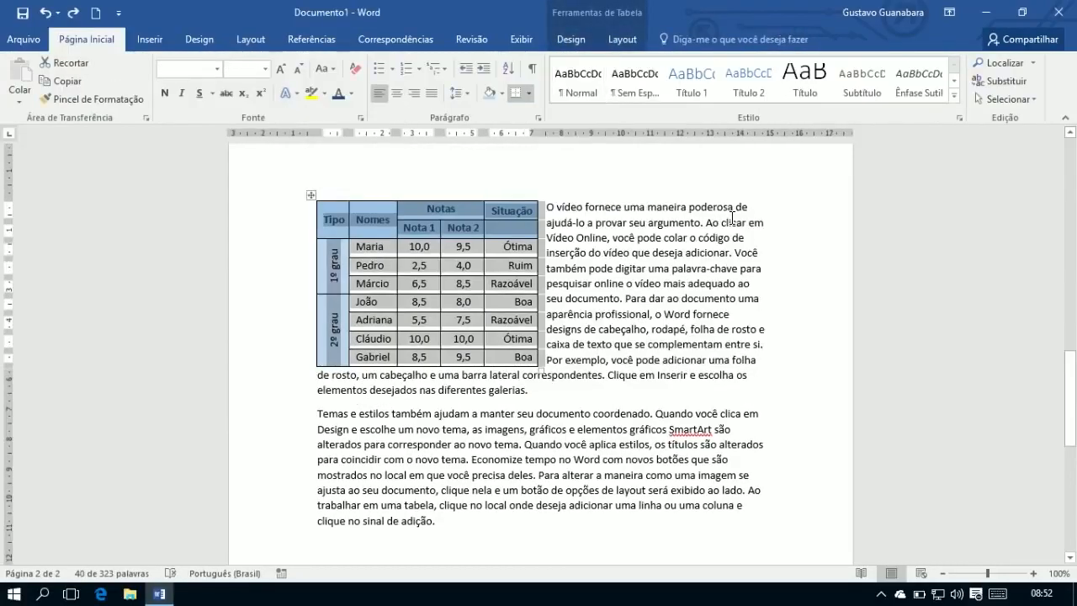
- Lay out the two sample paragraphs in two columns
{"action": "left_click", "coordinate": [642, 313]}
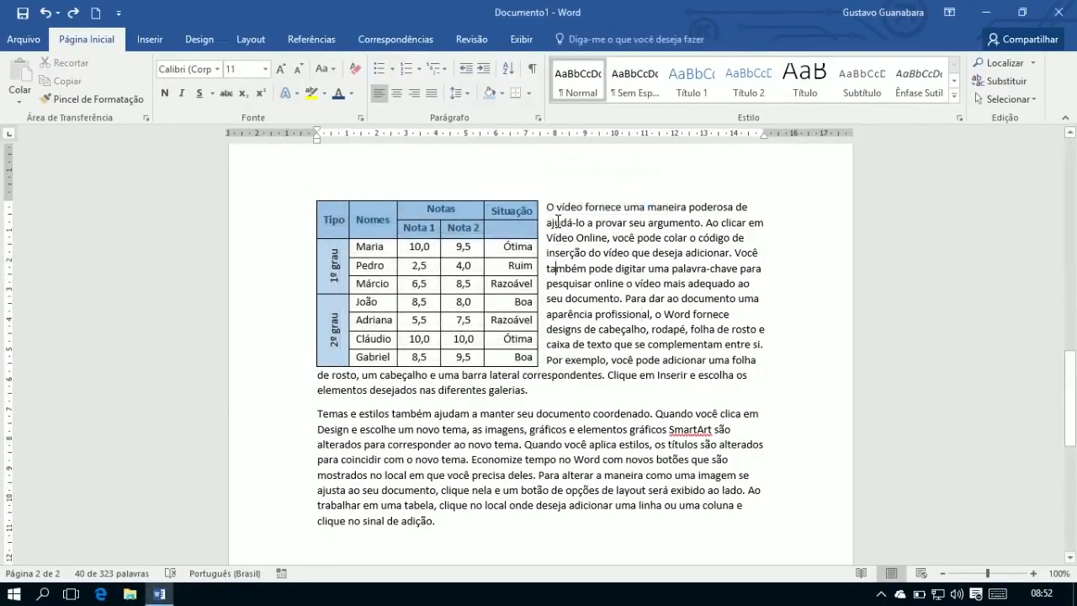
{"action": "left_click_drag", "start_coordinate": [547, 204], "coordinate": [440, 523]}
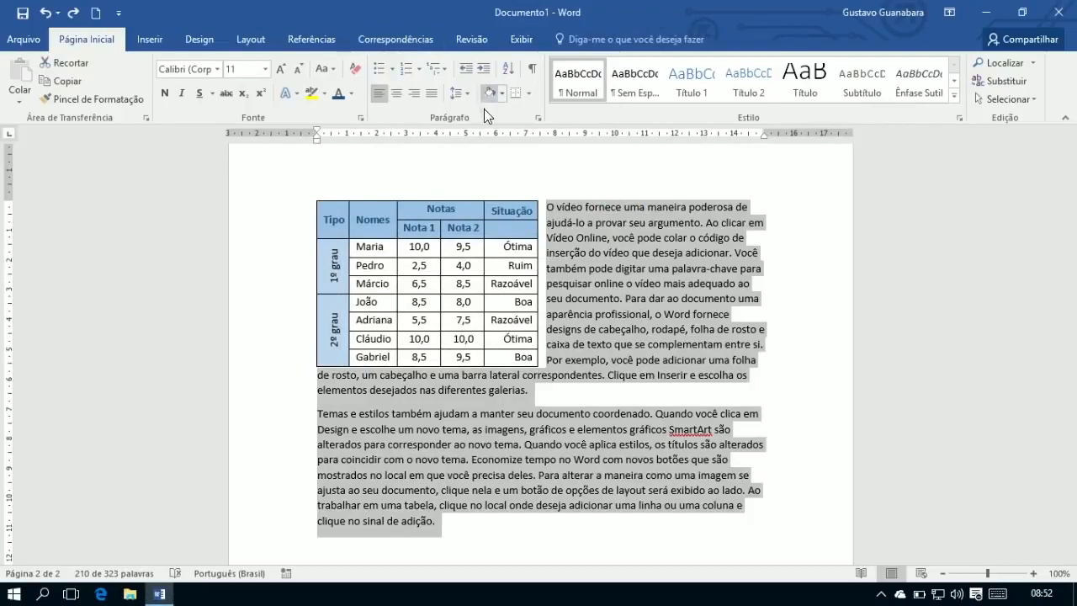
{"action": "left_click", "coordinate": [259, 38]}
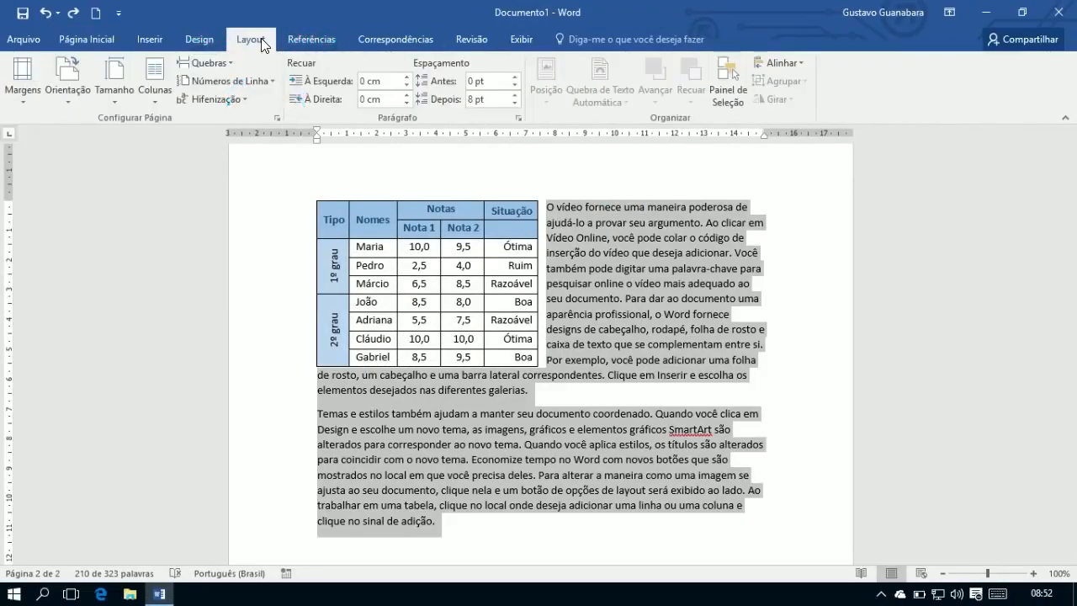
{"action": "left_click", "coordinate": [162, 74]}
{"action": "left_click", "coordinate": [192, 168]}
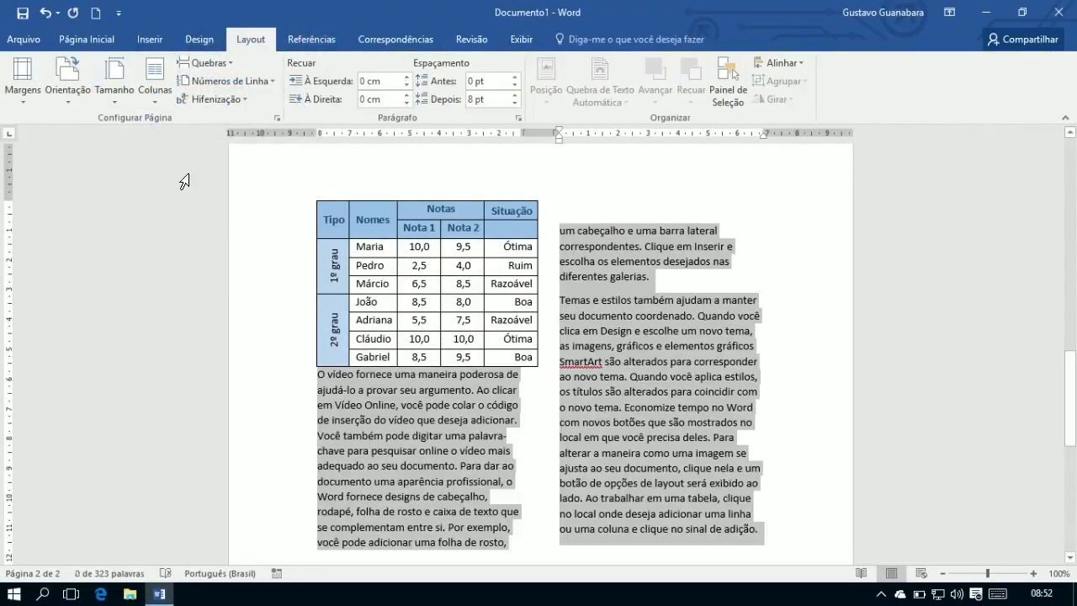
{"action": "left_click", "coordinate": [574, 438]}
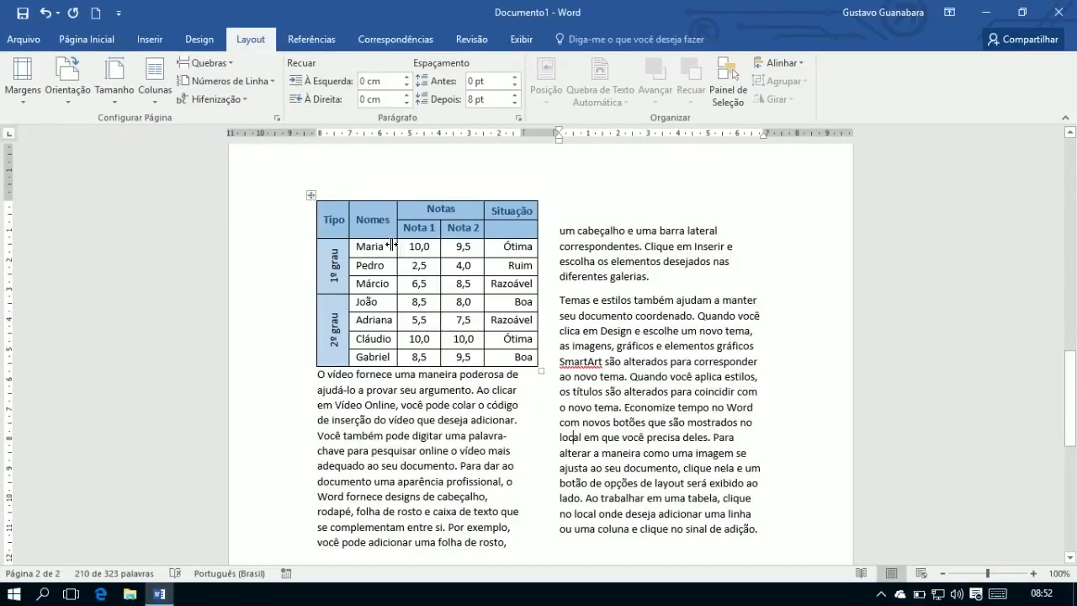
- Move the table to the middle of the page between the two text columns, level with their first lines
{"action": "left_click_drag", "start_coordinate": [308, 195], "coordinate": [421, 310]}
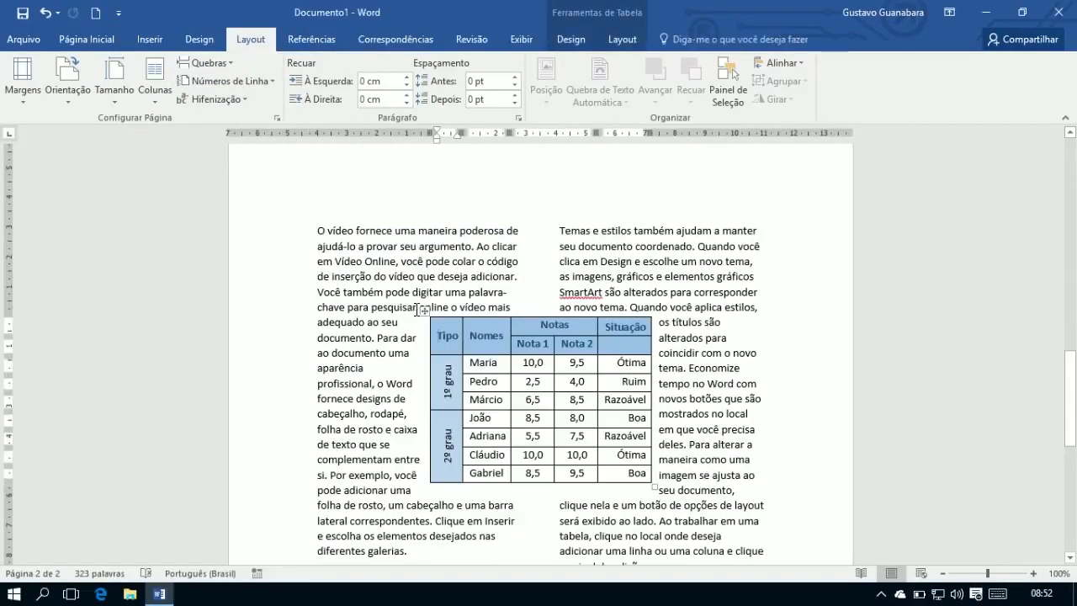
{"action": "left_click_drag", "start_coordinate": [423, 311], "coordinate": [413, 273]}
{"action": "left_click", "coordinate": [352, 344]}
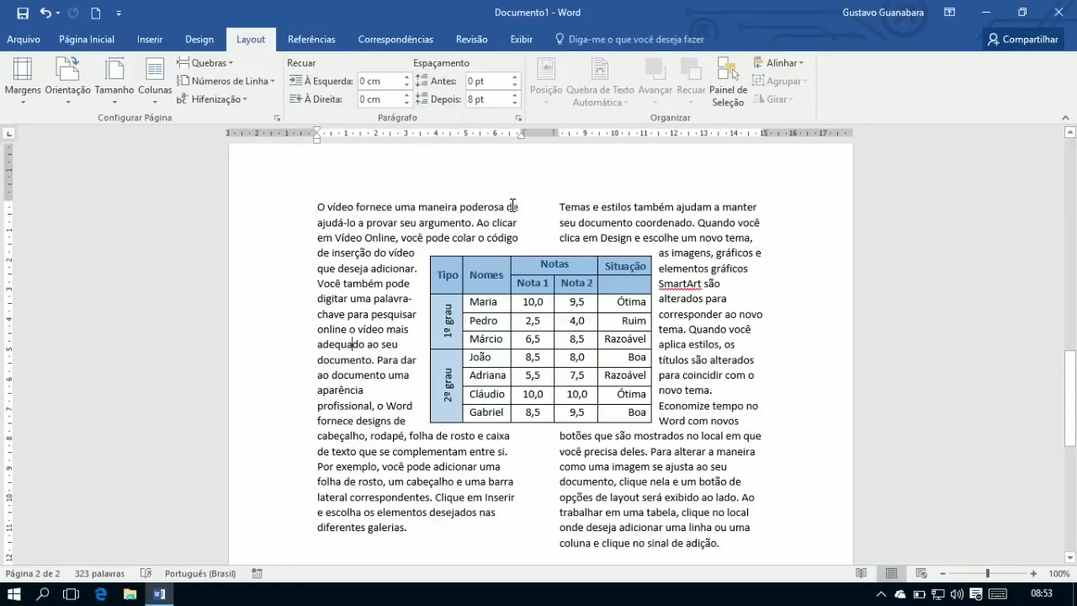
{"action": "mouse_move", "coordinate": [424, 255]}
{"action": "left_click_drag", "start_coordinate": [424, 253], "coordinate": [423, 201]}
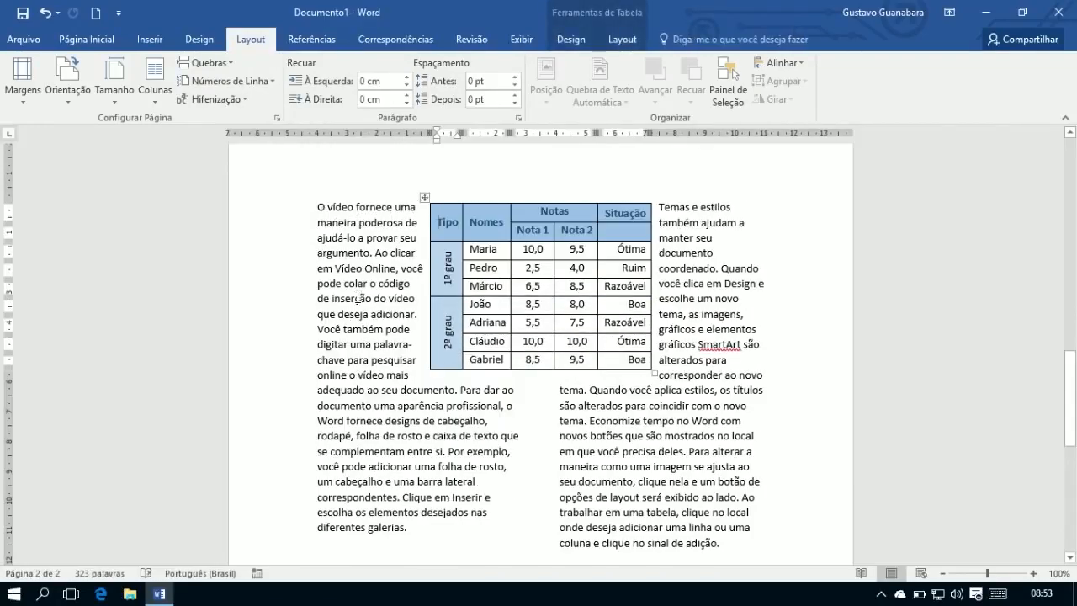
- Justify both sample text paragraphs surrounding the grades table
{"action": "left_click", "coordinate": [606, 435]}
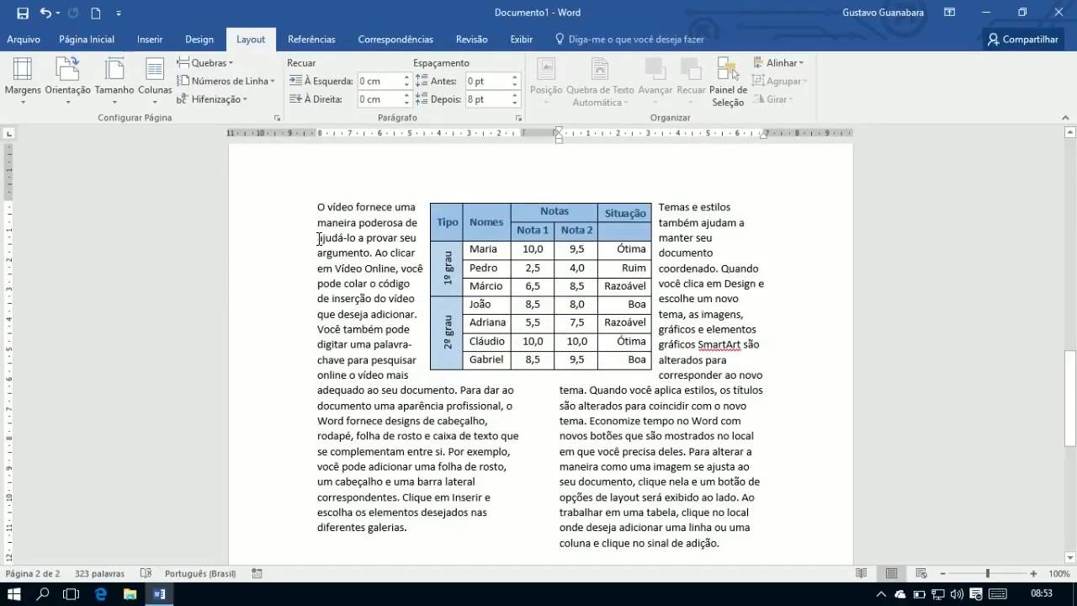
{"action": "left_click_drag", "start_coordinate": [318, 207], "coordinate": [695, 538]}
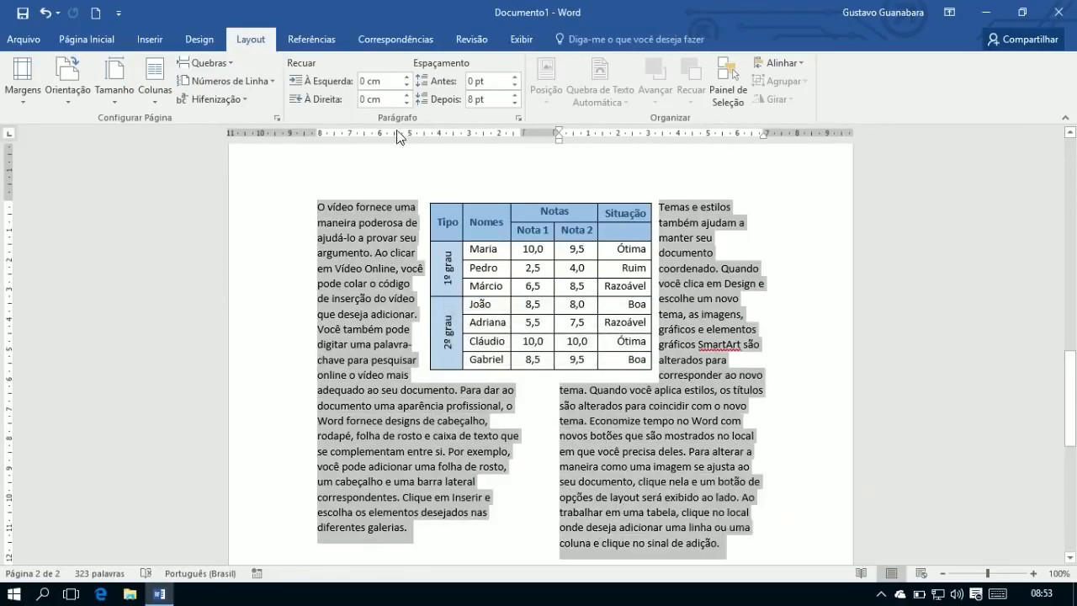
{"action": "left_click", "coordinate": [85, 40]}
{"action": "left_click", "coordinate": [431, 93]}
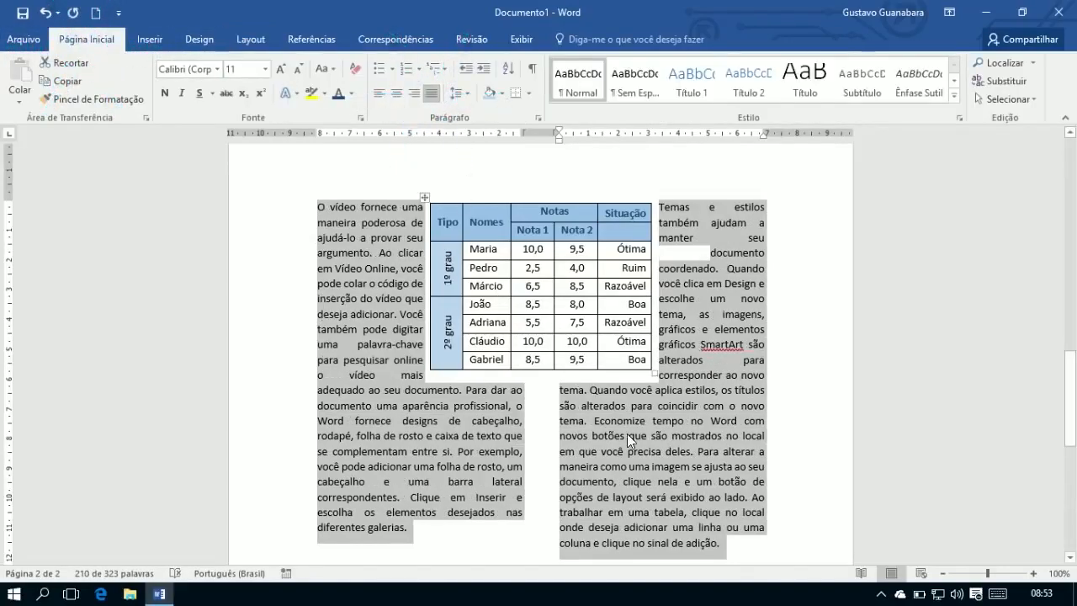
{"action": "mouse_move", "coordinate": [415, 411]}
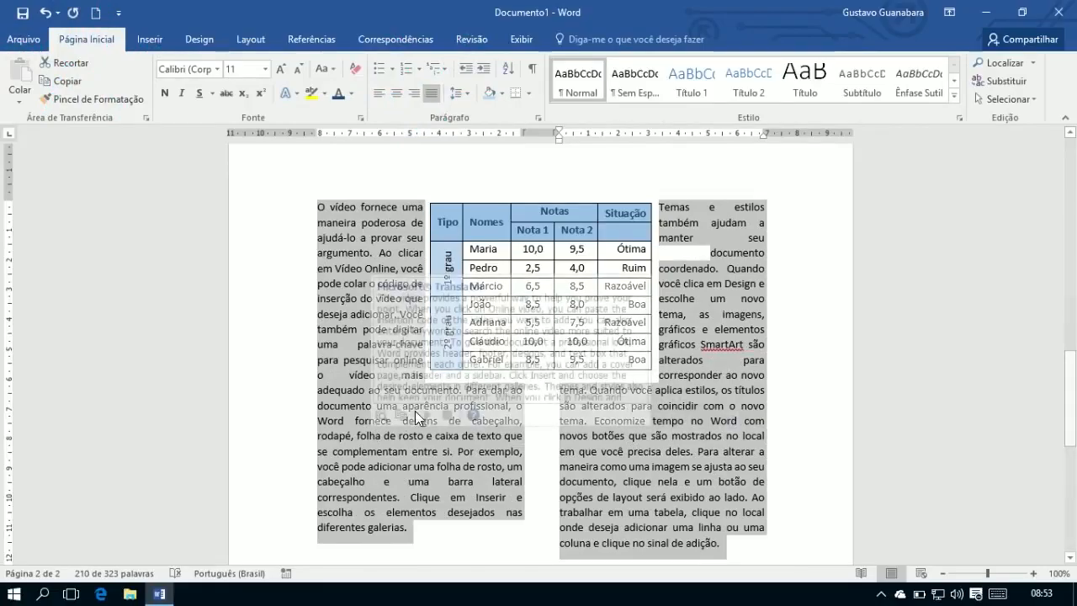
{"action": "left_click", "coordinate": [712, 373]}
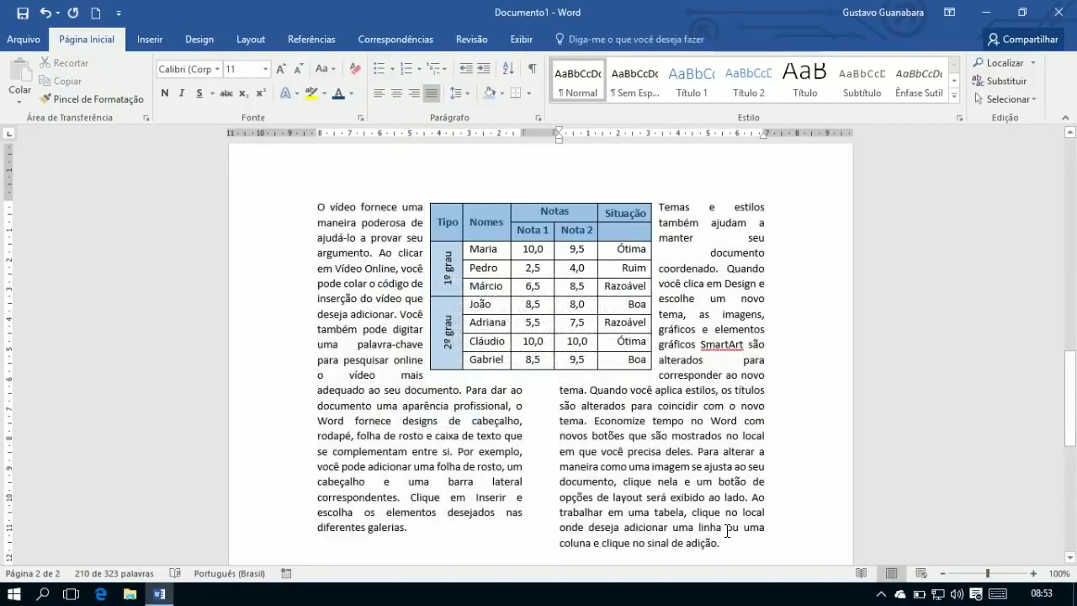
- Turn on automatic hyphenation for the two justified paragraphs around the table
{"action": "left_click_drag", "start_coordinate": [722, 543], "coordinate": [296, 206]}
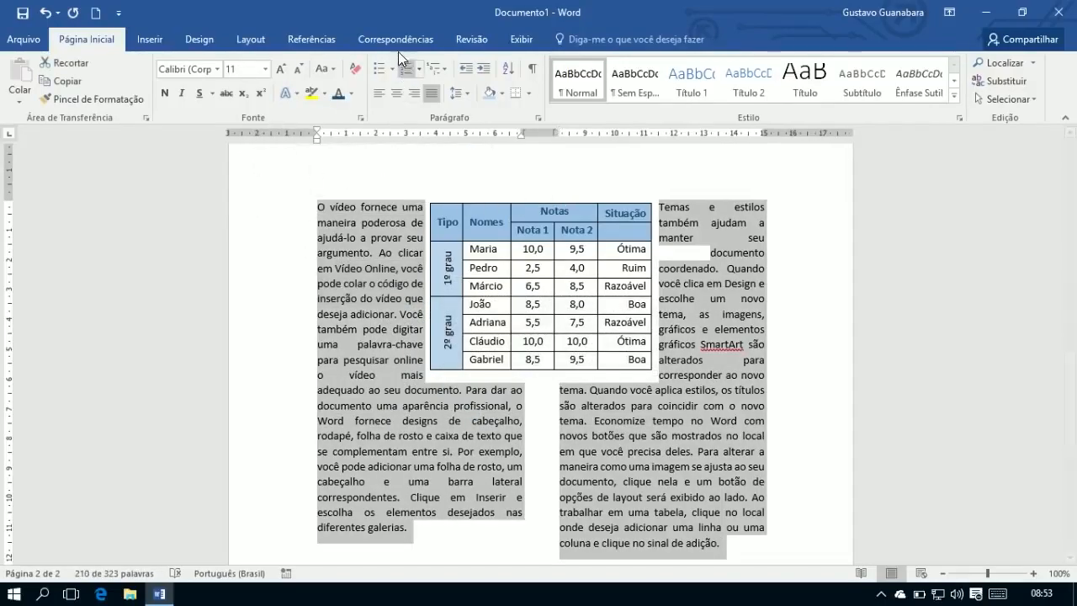
{"action": "left_click", "coordinate": [248, 40]}
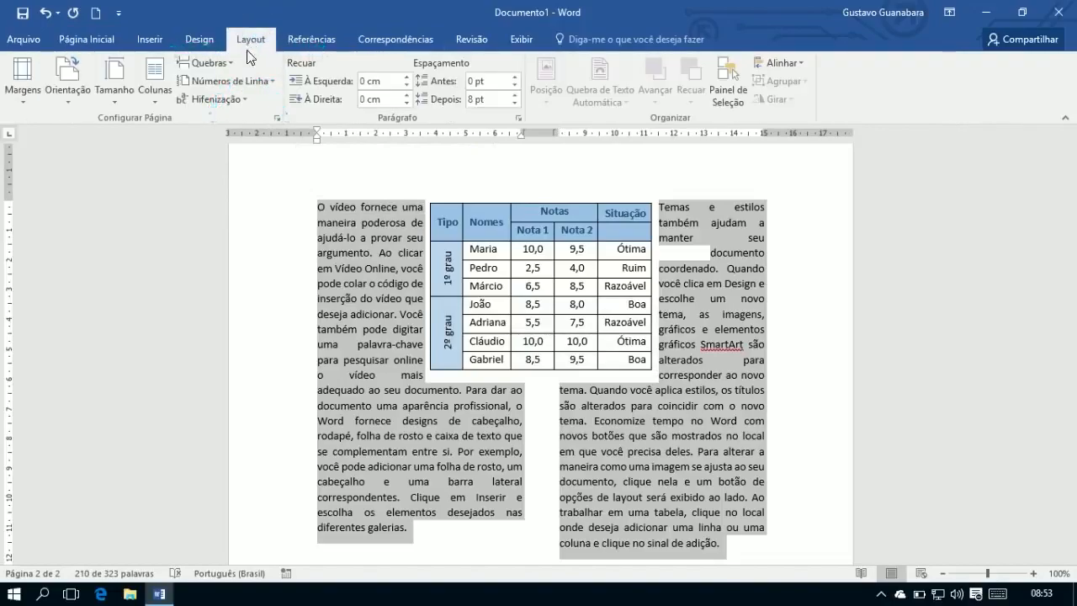
{"action": "left_click", "coordinate": [212, 98]}
{"action": "left_click", "coordinate": [236, 139]}
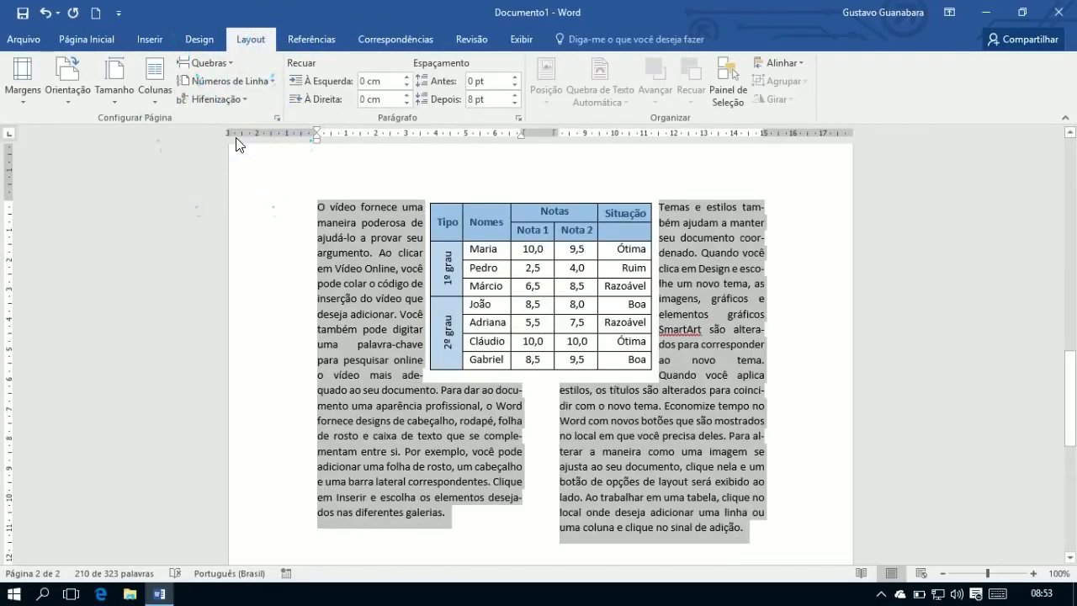
{"action": "left_click", "coordinate": [570, 490]}
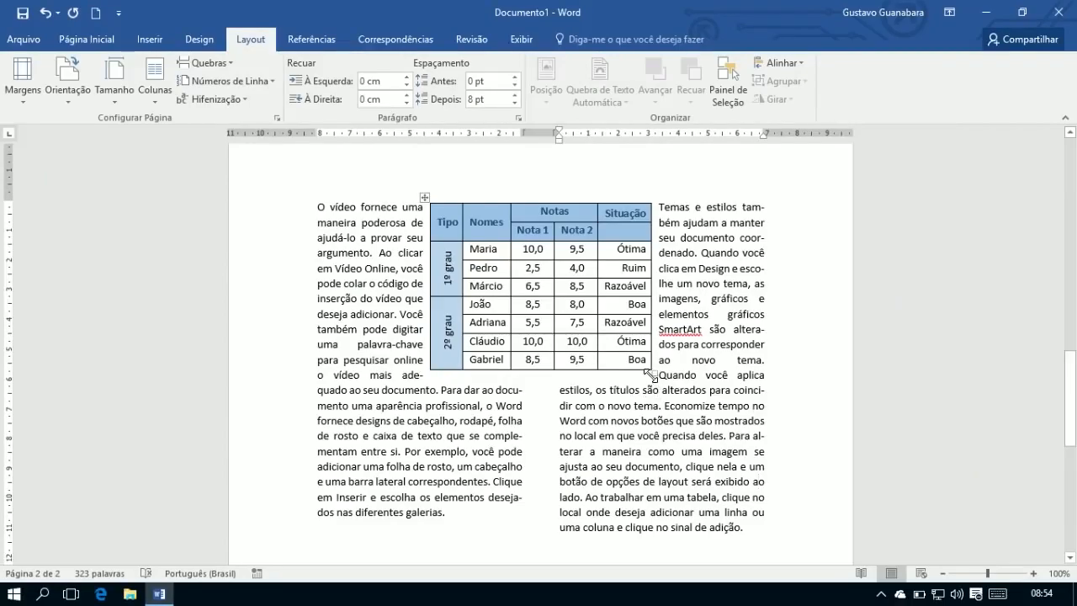
- Try enlarging the whole grades table slightly from its lower corner, and undo the resize
{"action": "left_click_drag", "start_coordinate": [652, 373], "coordinate": [660, 402]}
{"action": "key", "text": "ctrl+z"}
{"action": "left_click", "coordinate": [593, 401]}
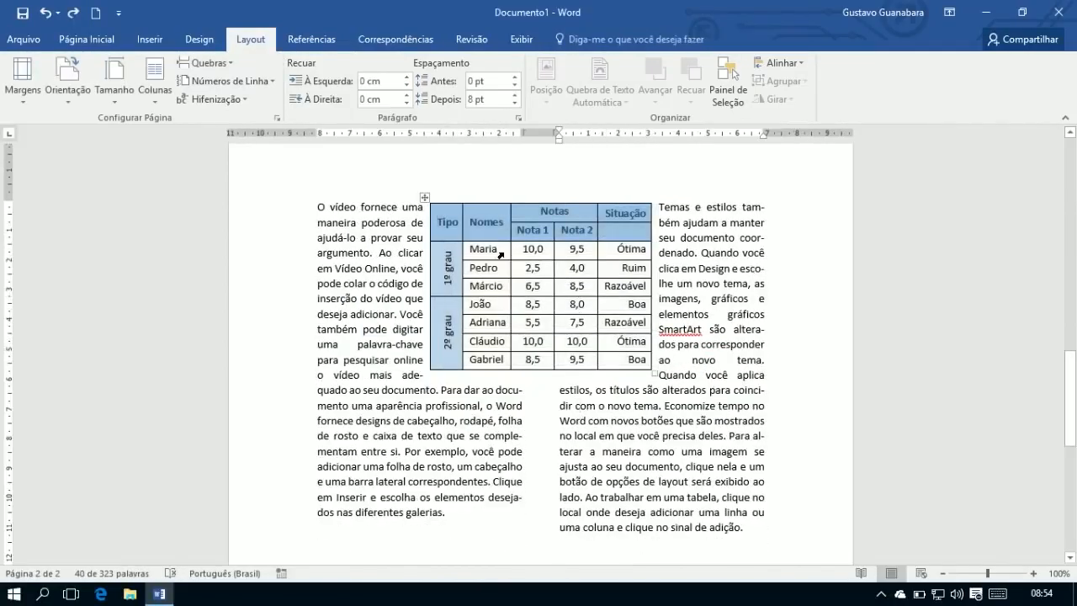
- Set the height of all student rows, from Maria to Gabriel, to 0,8 cm
{"action": "left_click_drag", "start_coordinate": [474, 249], "coordinate": [618, 364]}
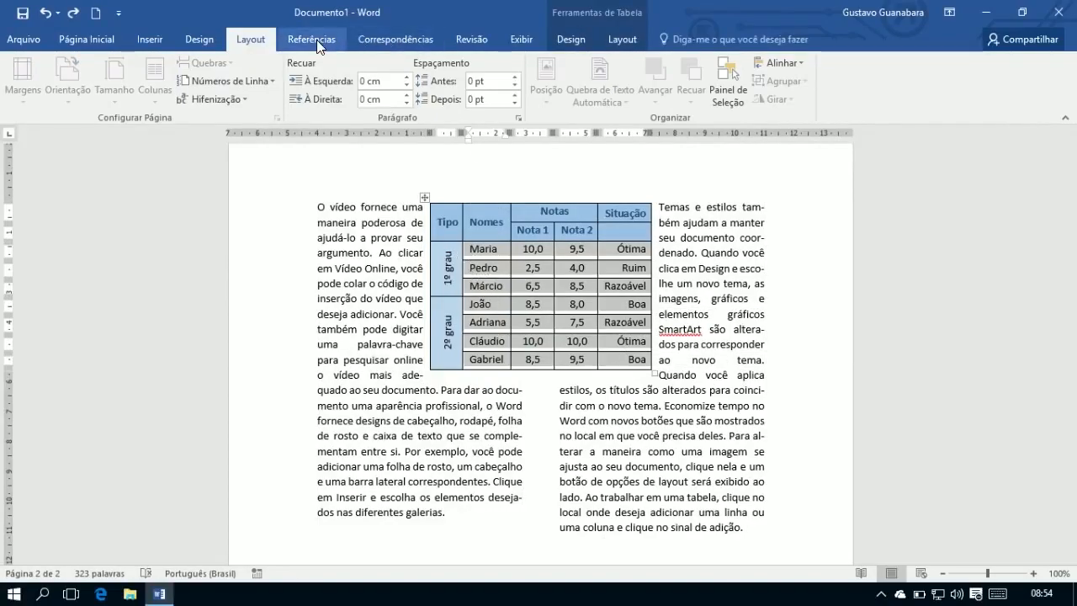
{"action": "left_click", "coordinate": [620, 40]}
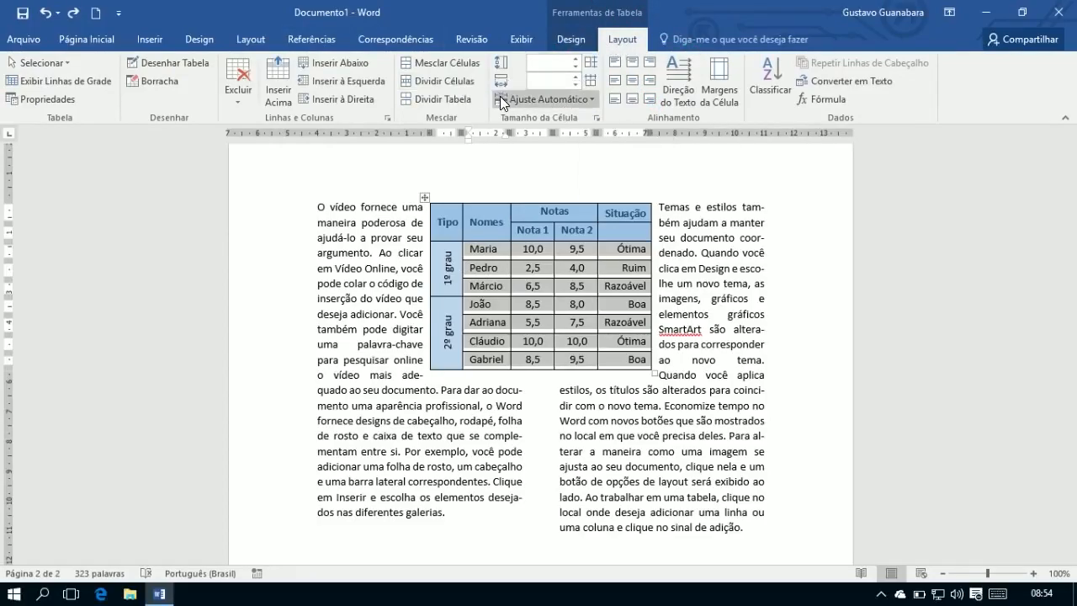
{"action": "left_click", "coordinate": [575, 60]}
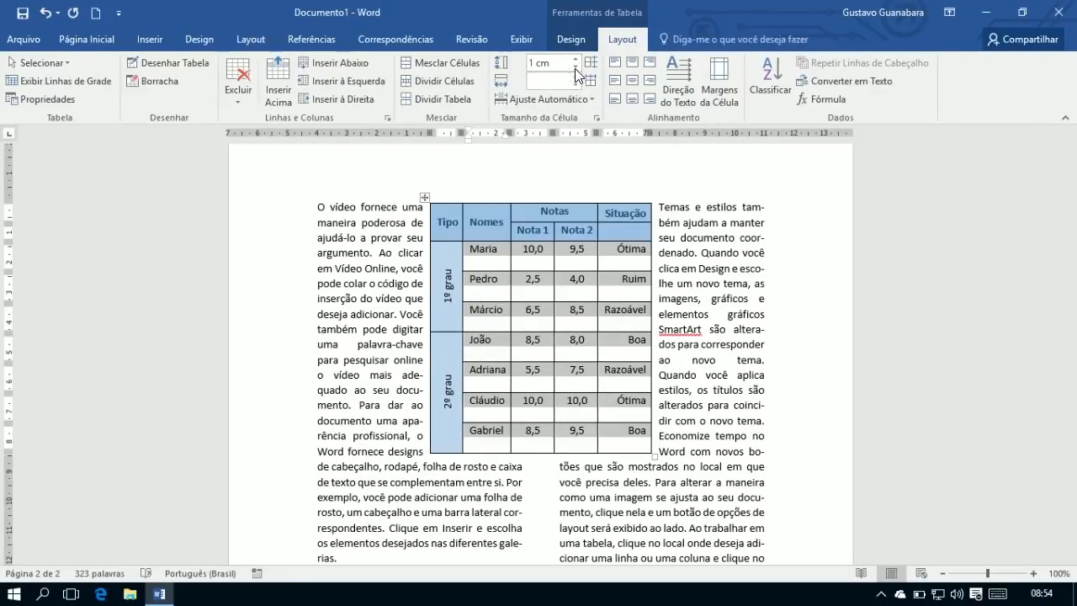
{"action": "left_click", "coordinate": [577, 70]}
{"action": "left_click", "coordinate": [576, 70]}
{"action": "left_click", "coordinate": [576, 70]}
{"action": "left_click", "coordinate": [576, 69]}
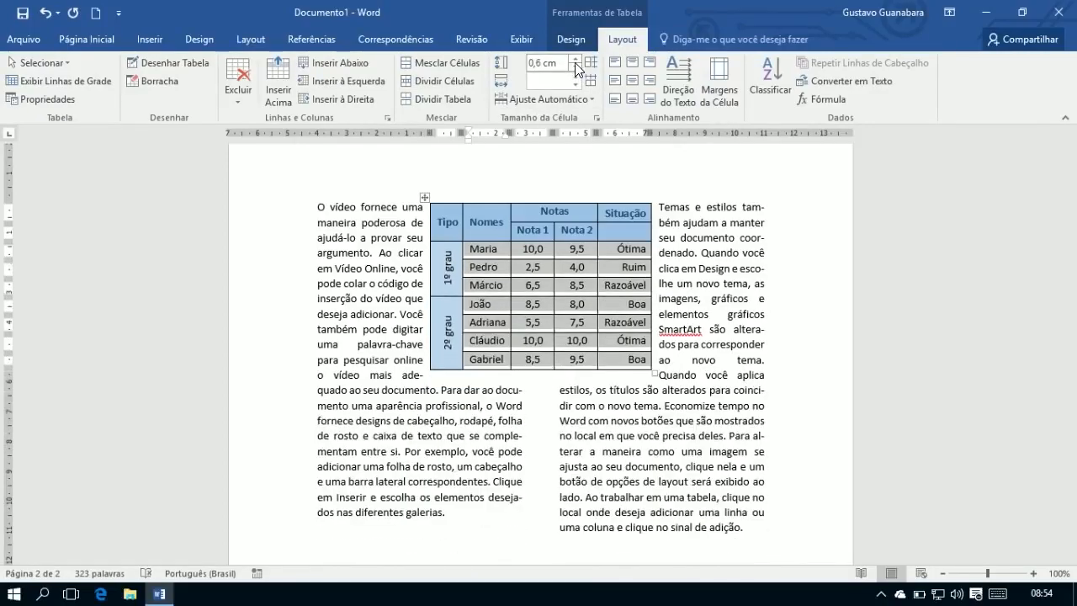
{"action": "left_click", "coordinate": [578, 58]}
{"action": "left_click", "coordinate": [577, 58]}
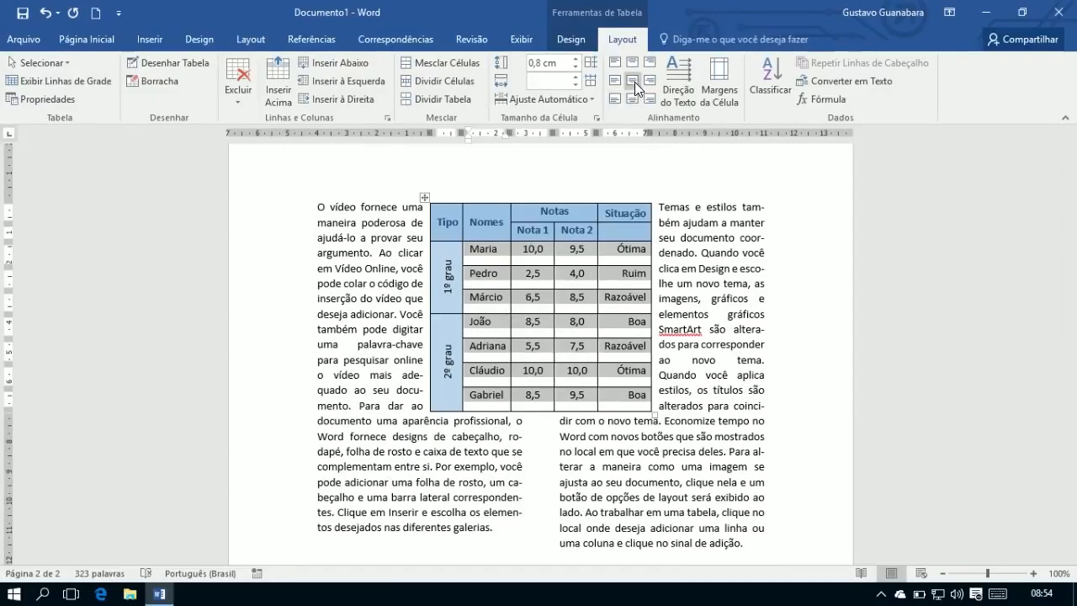
- Vertically center the student rows' text, with names aligned left, both grade columns centered and the Situação values aligned right
{"action": "left_click", "coordinate": [475, 253]}
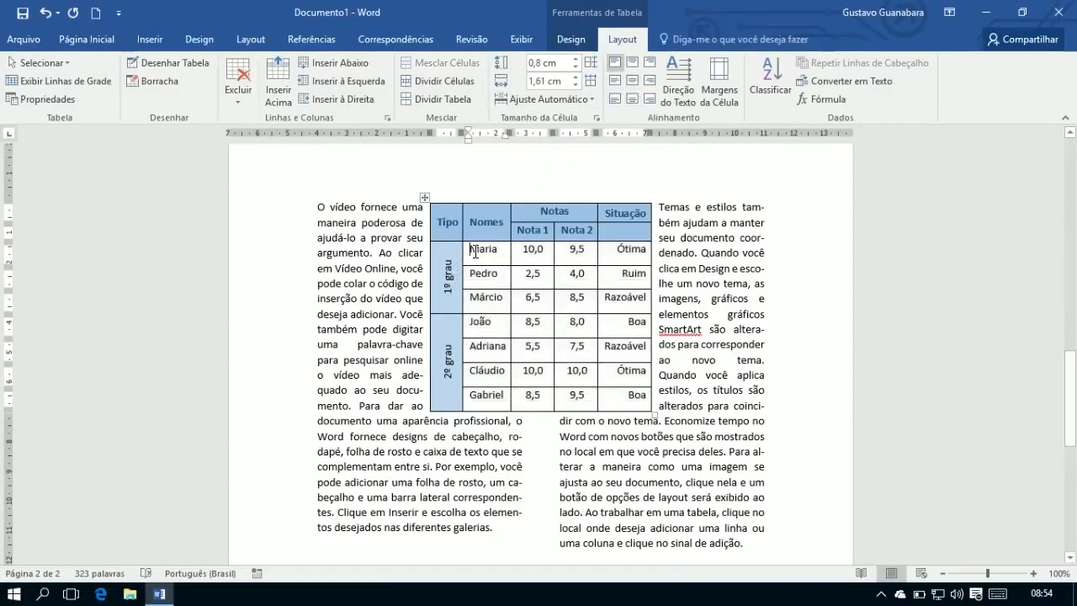
{"action": "left_click_drag", "start_coordinate": [477, 250], "coordinate": [498, 397]}
{"action": "left_click", "coordinate": [616, 80]}
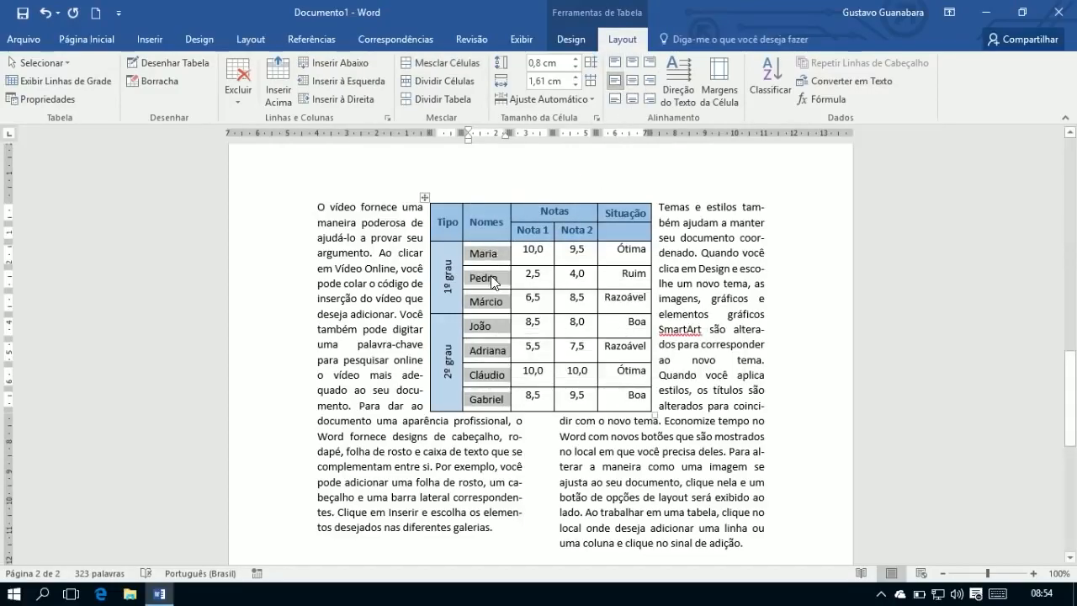
{"action": "left_click_drag", "start_coordinate": [520, 250], "coordinate": [587, 398]}
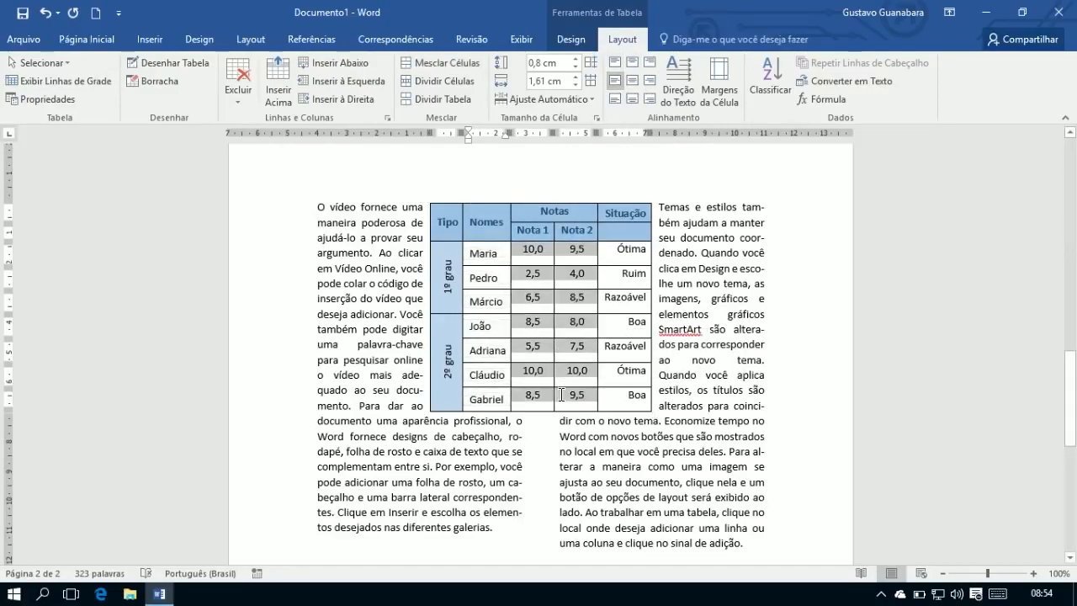
{"action": "left_click", "coordinate": [633, 80]}
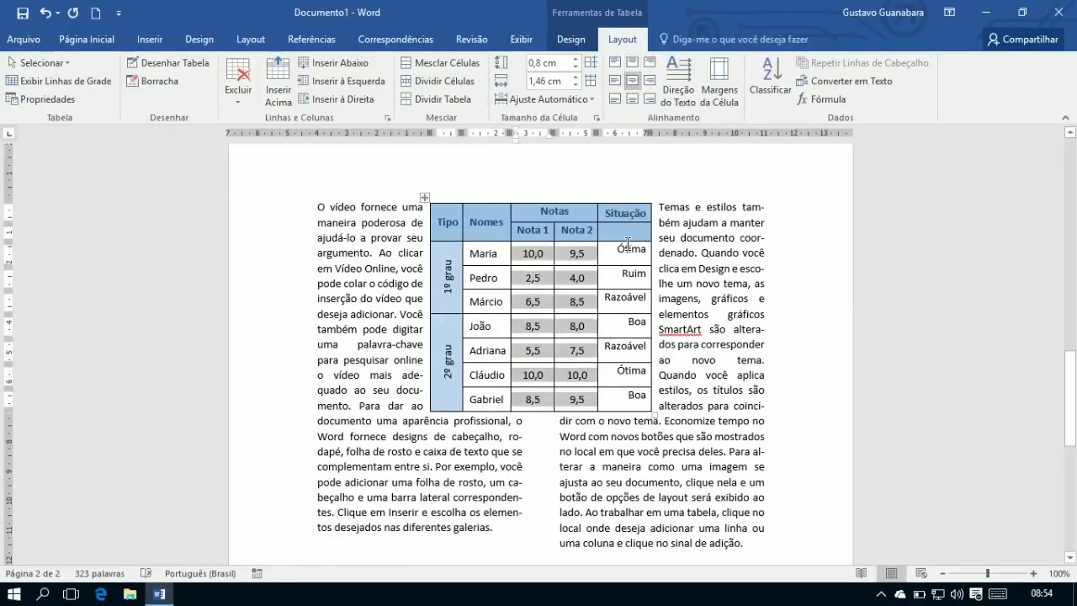
{"action": "left_click_drag", "start_coordinate": [623, 250], "coordinate": [635, 395]}
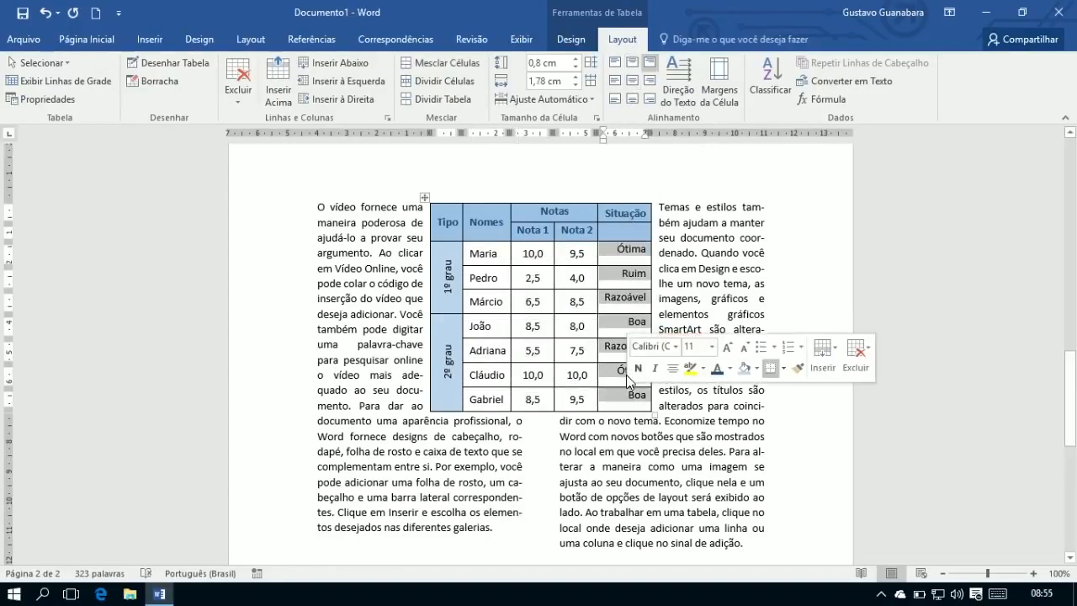
{"action": "left_click", "coordinate": [650, 86]}
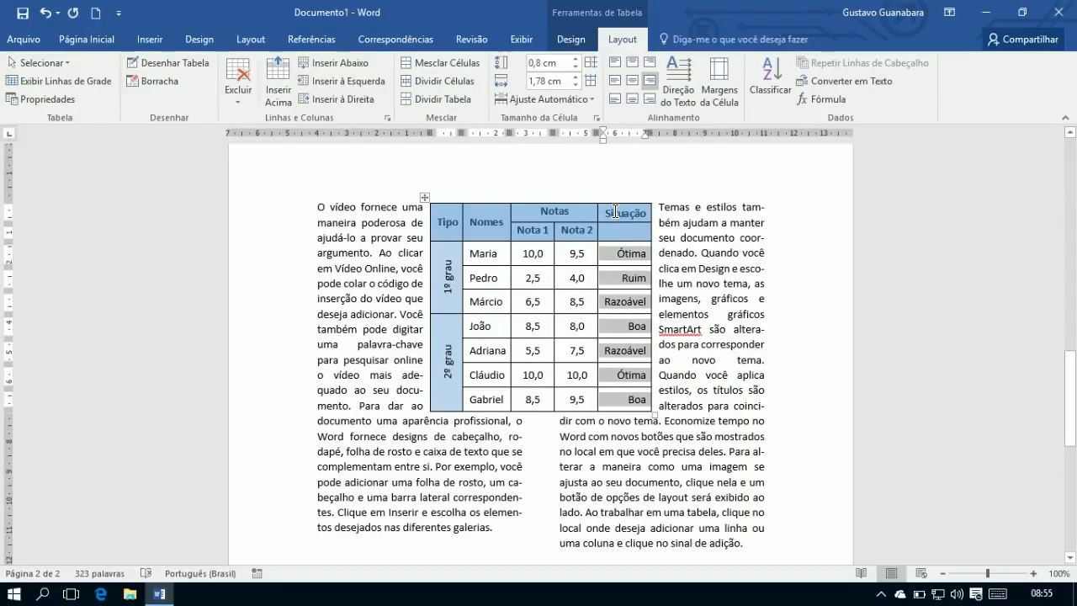
- Merge the Situação header cell with the empty cell below it
{"action": "left_click_drag", "start_coordinate": [614, 212], "coordinate": [617, 231]}
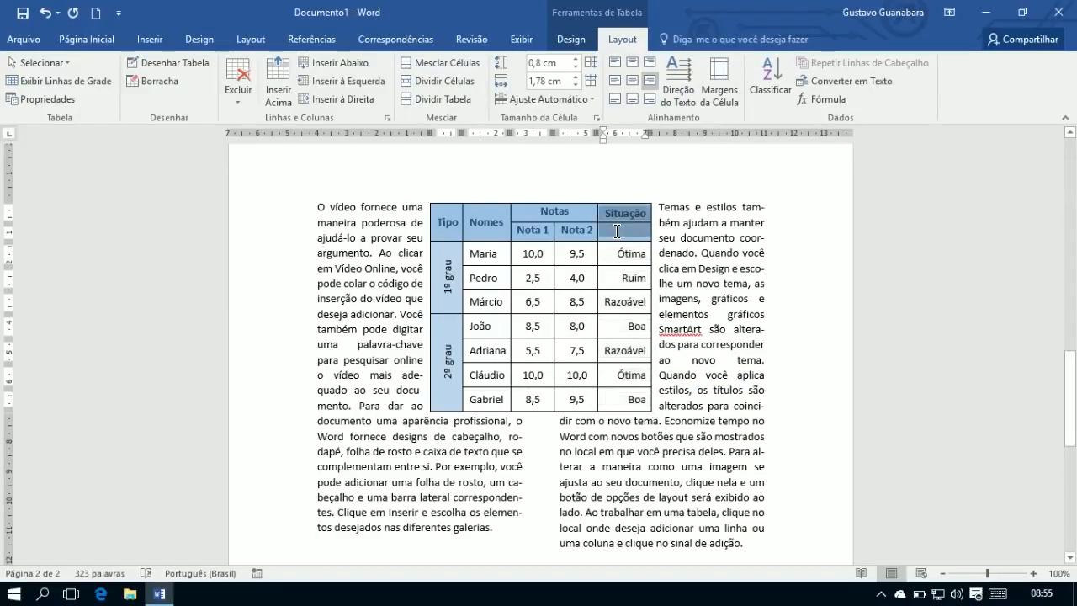
{"action": "left_click", "coordinate": [438, 63]}
{"action": "left_click", "coordinate": [681, 329]}
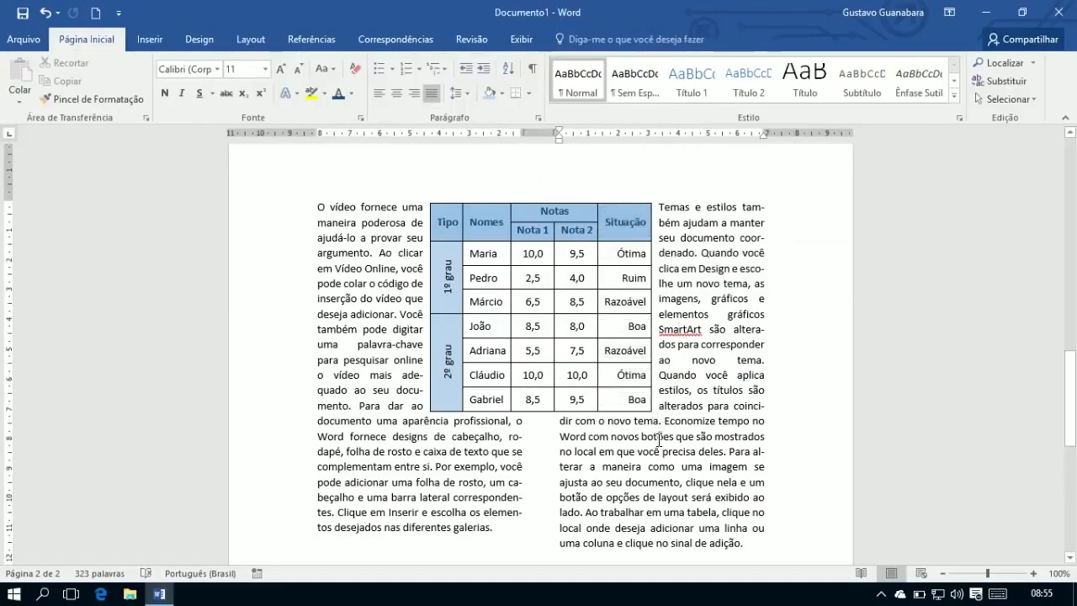